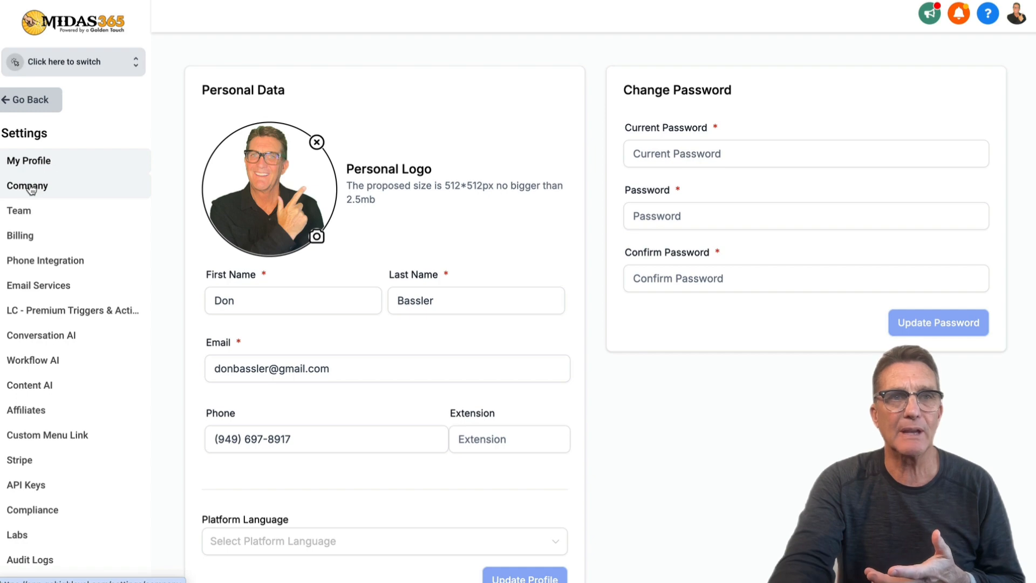
# Review the Company Settings page, including the Terms & Conditions URL field, then open the sub-account switcher.
pyautogui.click(32, 188)
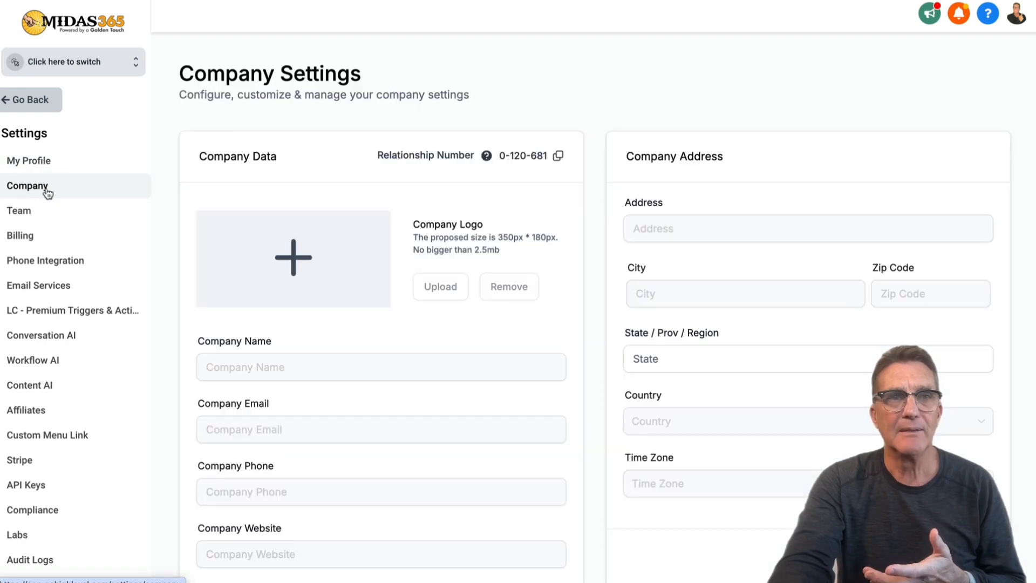
pyautogui.scroll(-3, 424, 264)
pyautogui.scroll(-9, 423, 264)
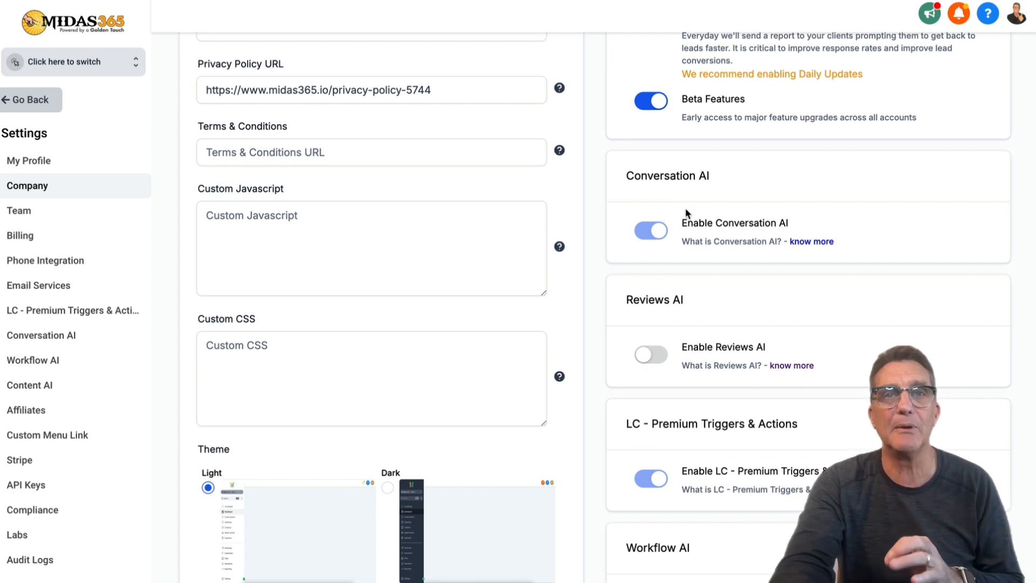
pyautogui.click(496, 153)
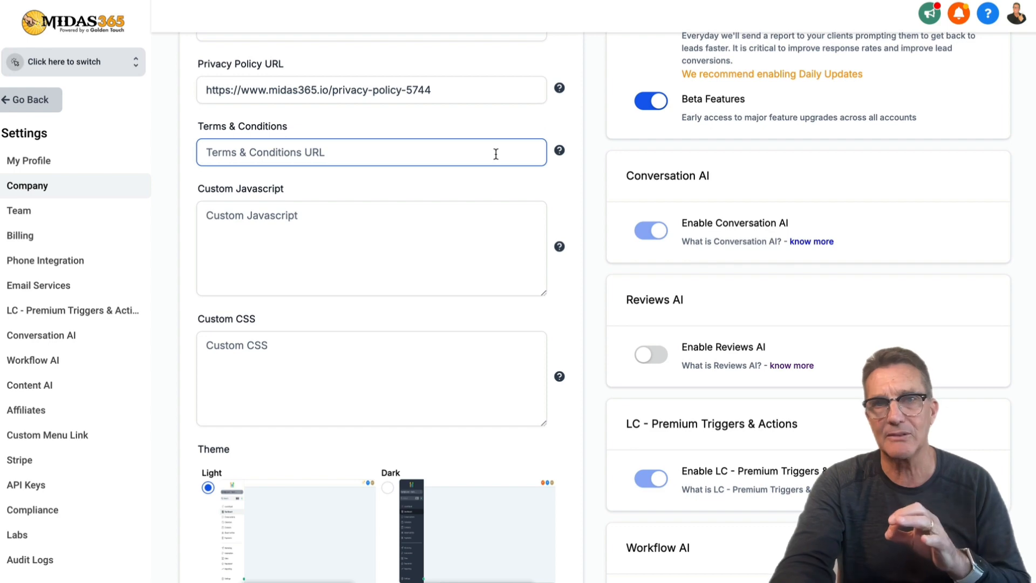
pyautogui.click(87, 69)
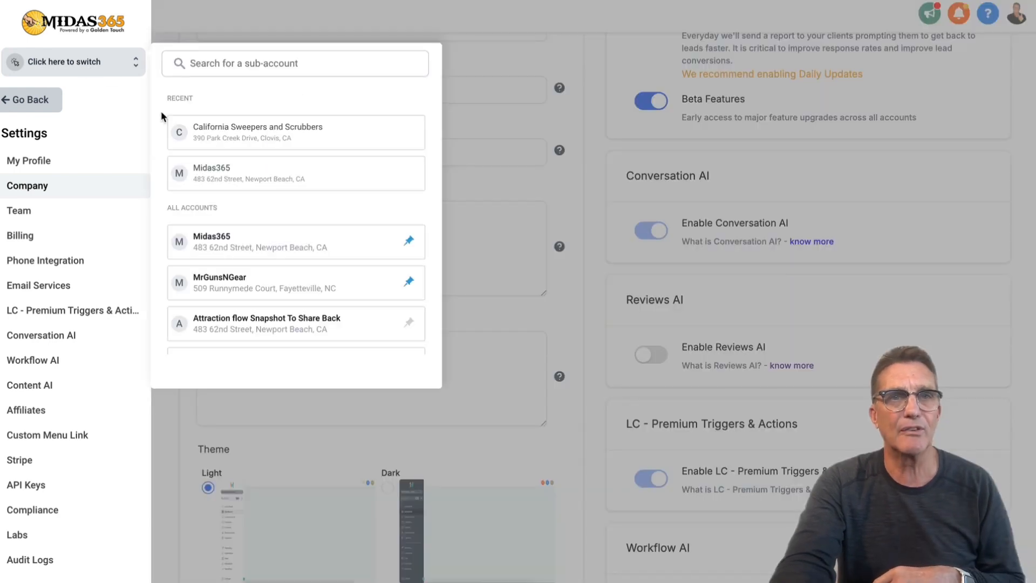
# Switch into California Sweepers and Scrubbers and open its Conversation AI settings.
pyautogui.click(197, 136)
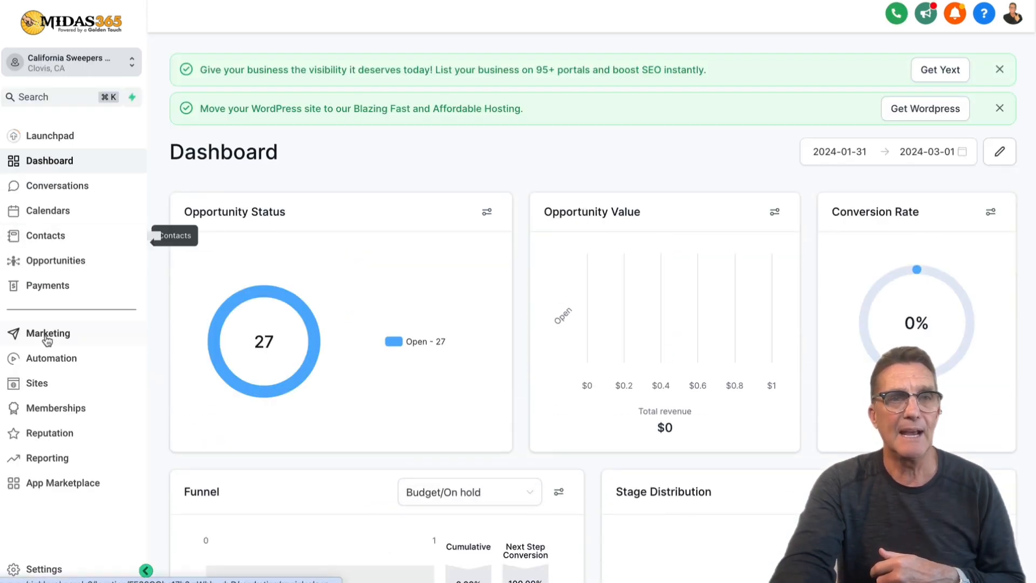
pyautogui.click(35, 571)
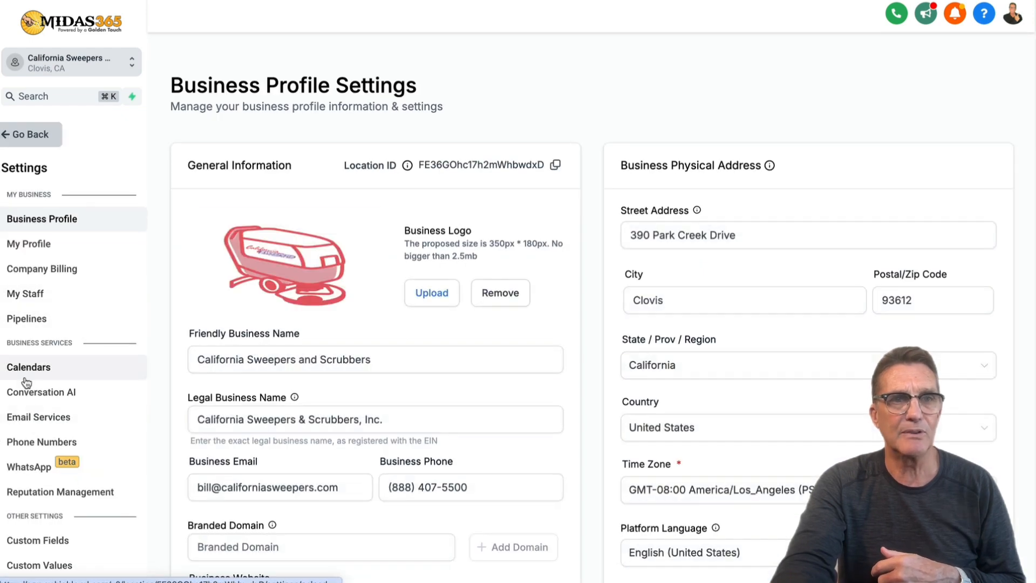
pyautogui.click(36, 398)
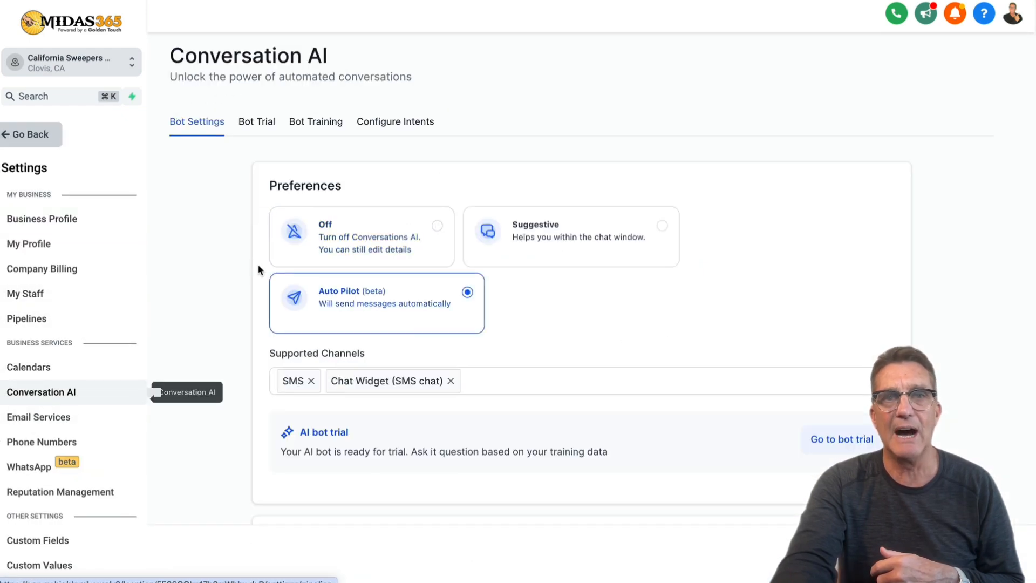
pyautogui.click(340, 234)
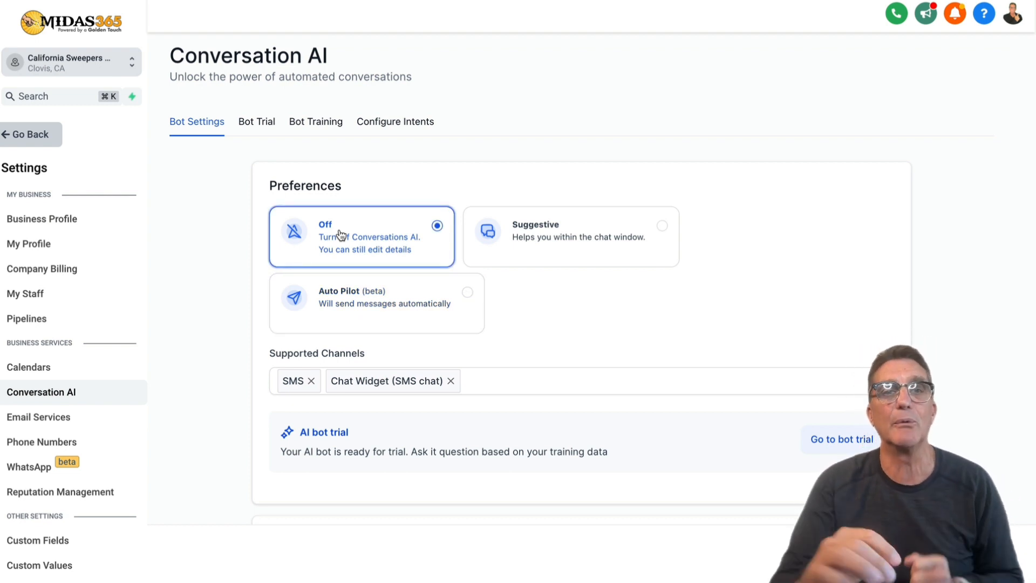
pyautogui.click(531, 236)
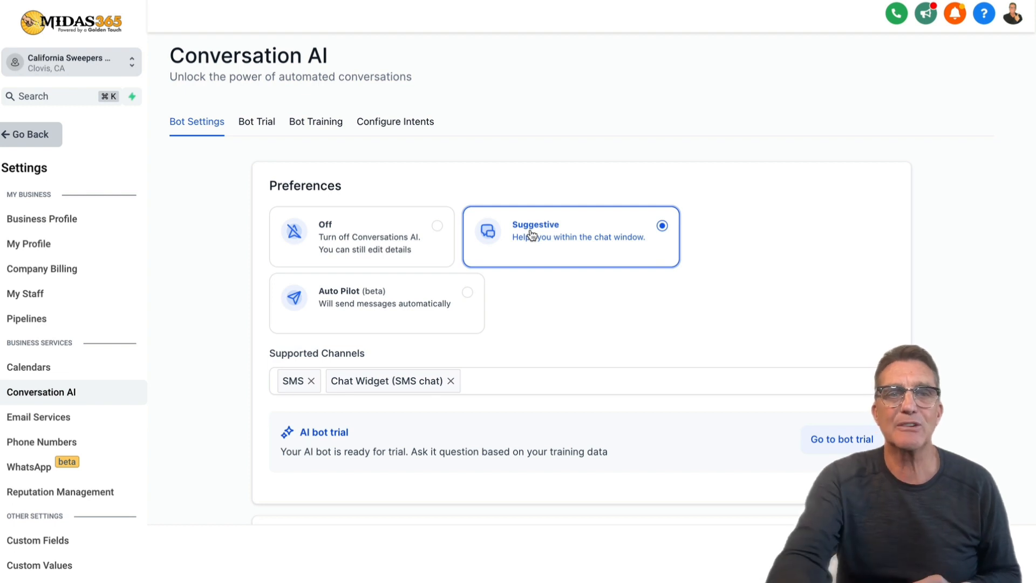
pyautogui.click(383, 296)
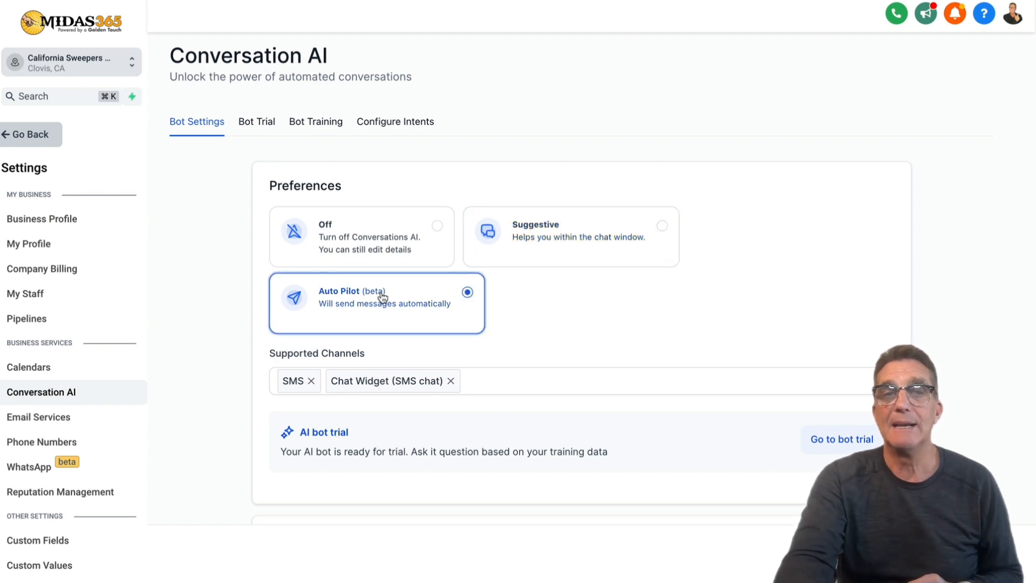
pyautogui.scroll(-1, 383, 297)
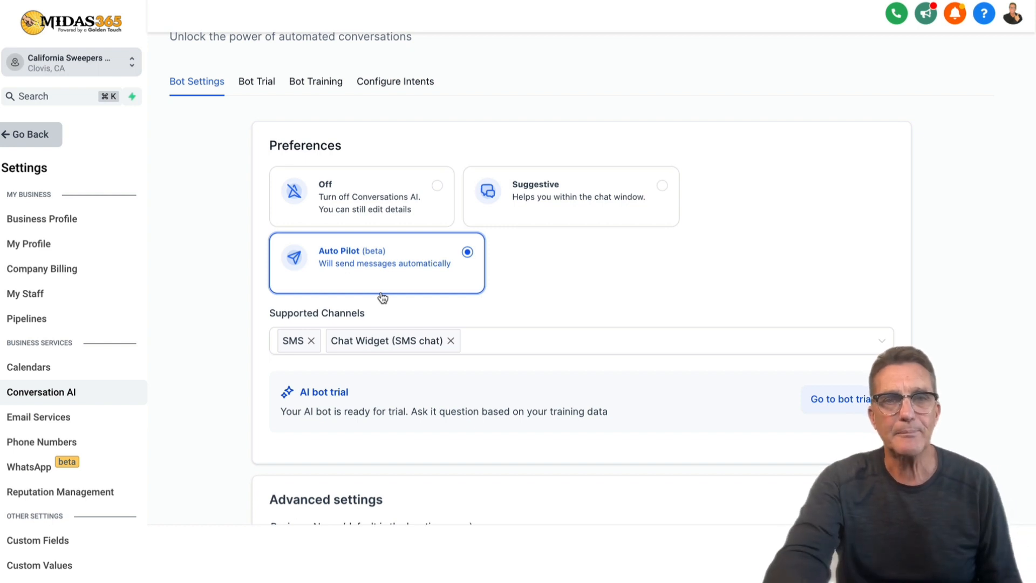
pyautogui.scroll(-2, 383, 297)
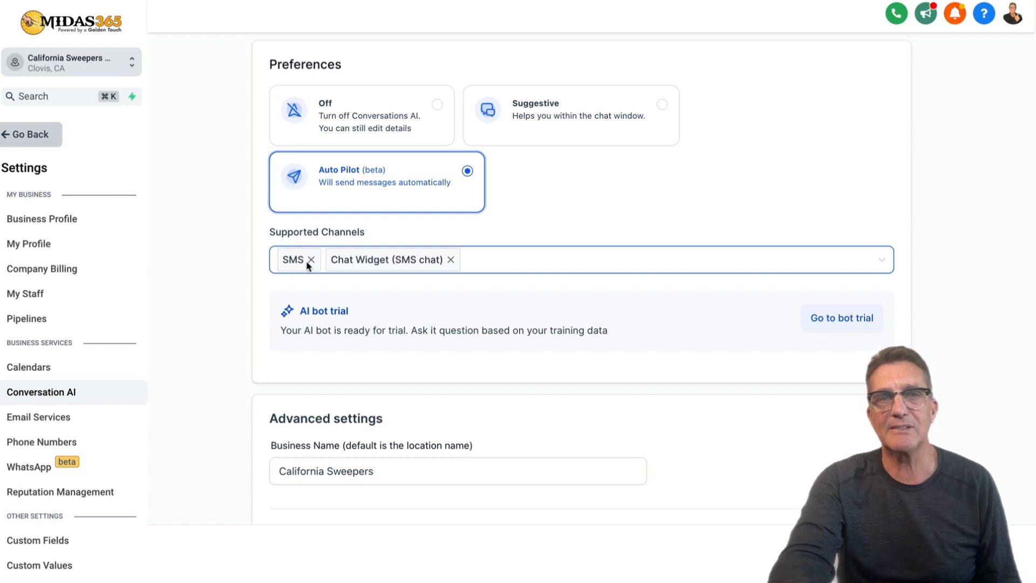
pyautogui.click(506, 261)
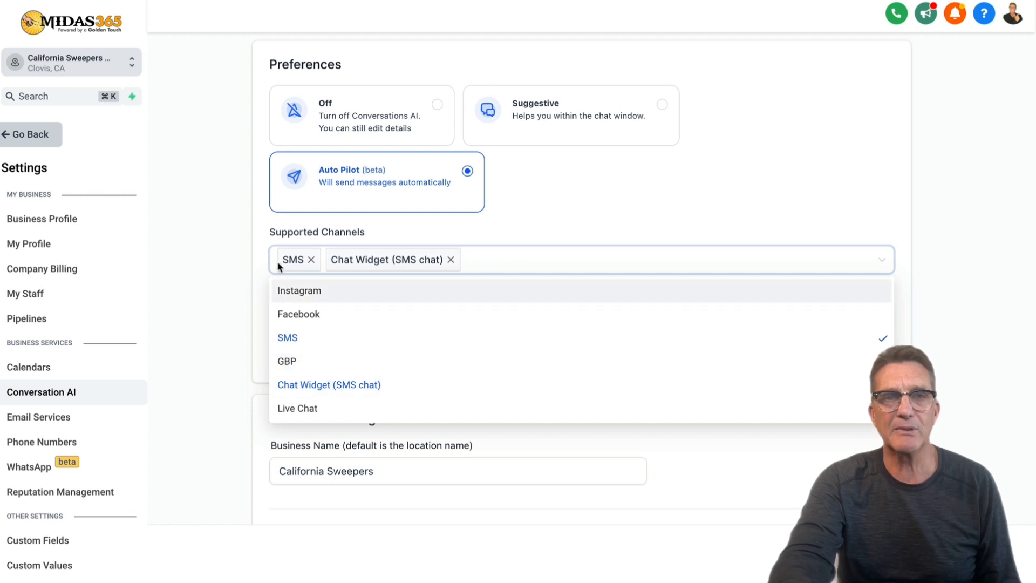
pyautogui.click(502, 234)
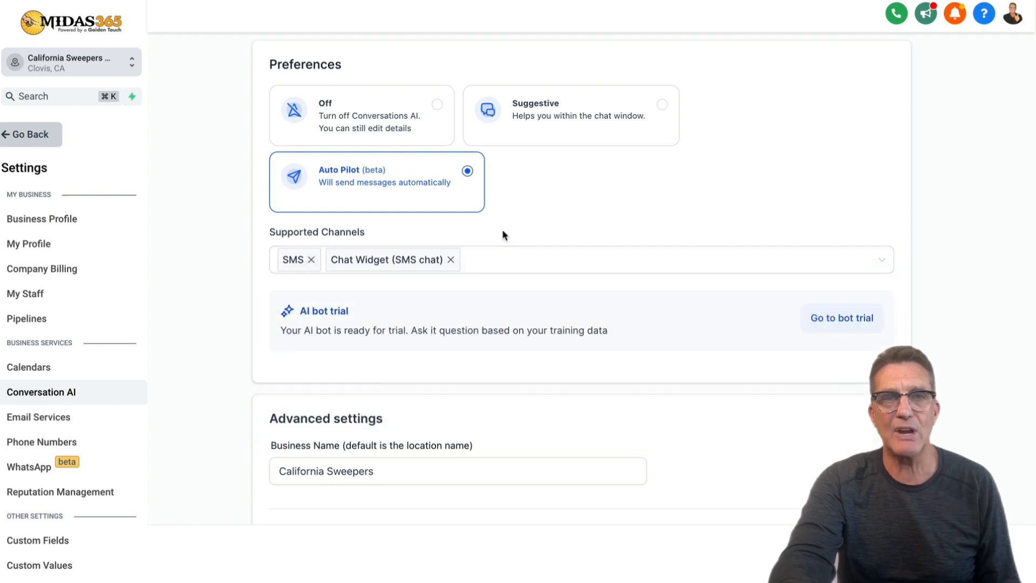
pyautogui.scroll(-5, 400, 325)
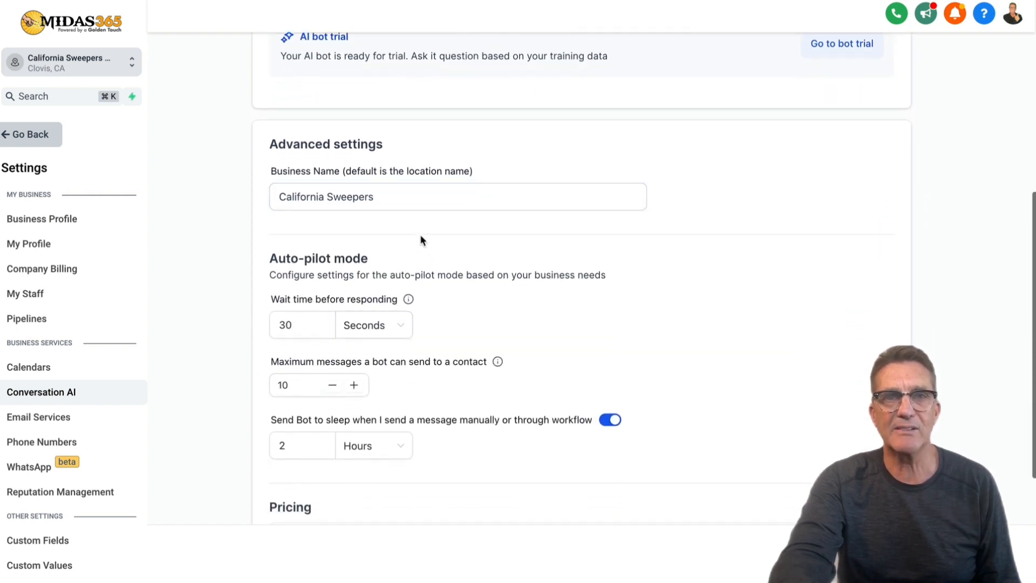
pyautogui.moveTo(412, 197); pyautogui.dragTo(271, 184)
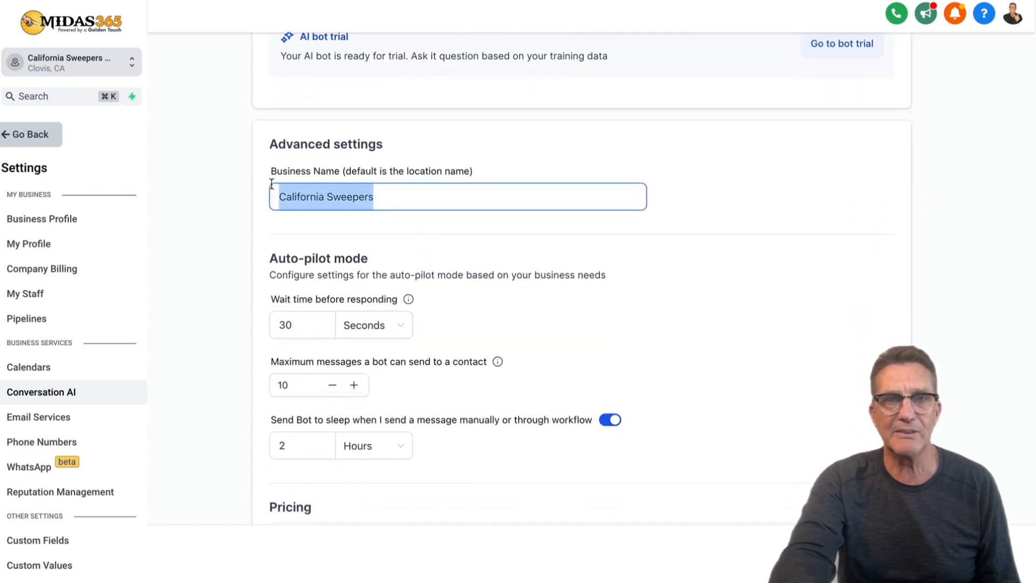
pyautogui.click(419, 201)
pyautogui.moveTo(422, 201); pyautogui.dragTo(254, 194)
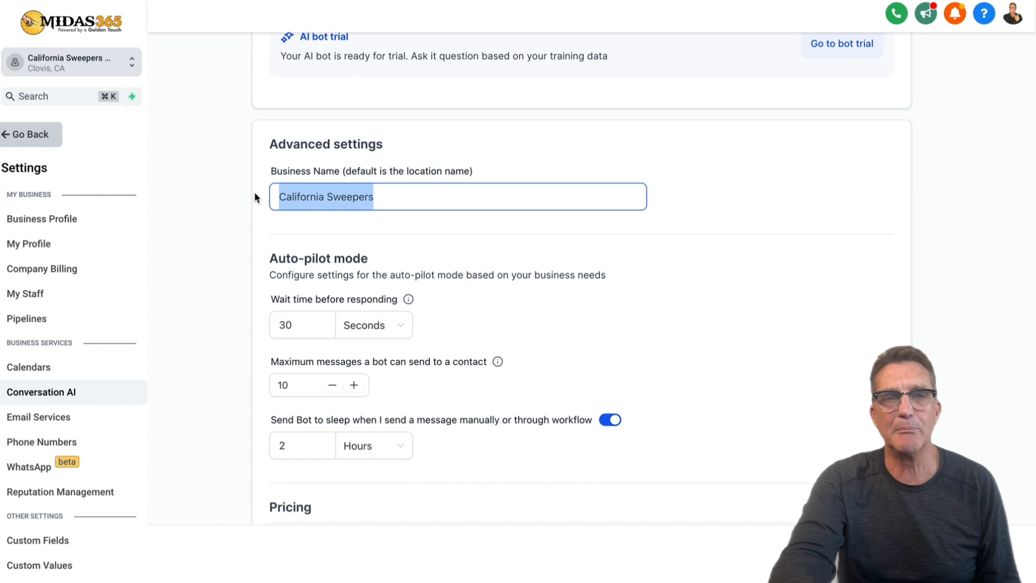
pyautogui.scroll(-2, 390, 216)
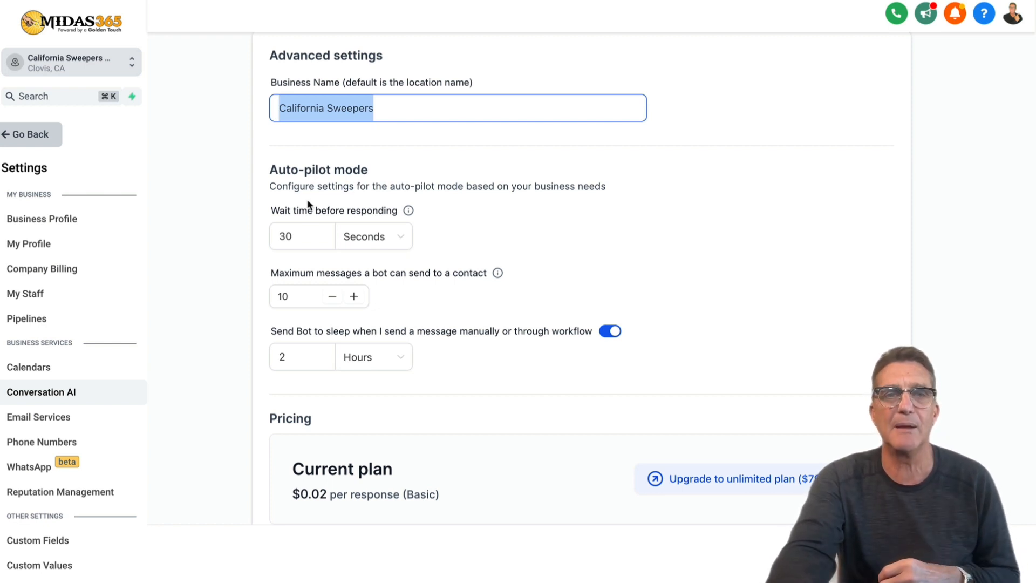
pyautogui.moveTo(299, 236); pyautogui.dragTo(276, 236)
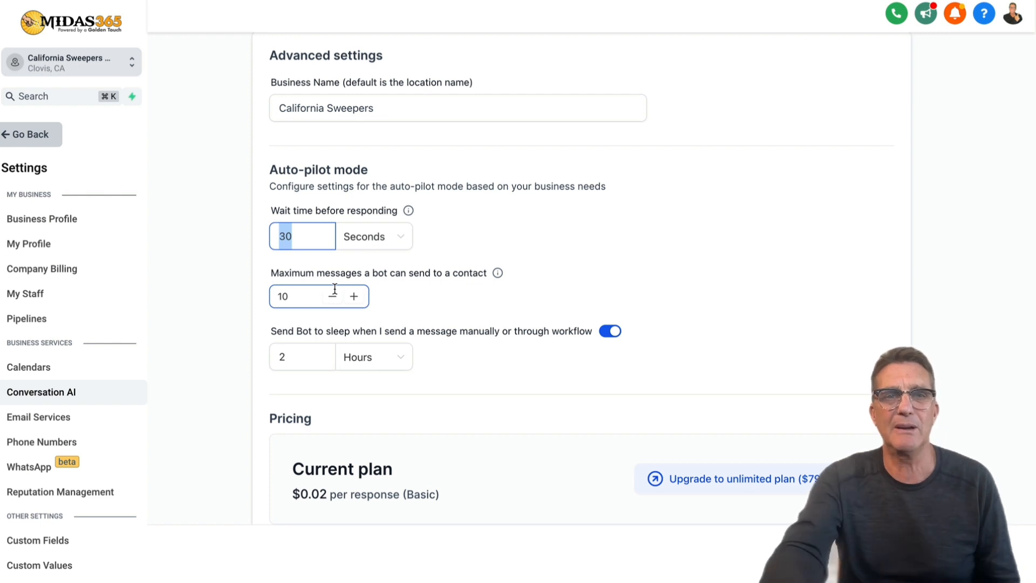
pyautogui.scroll(-2, 337, 378)
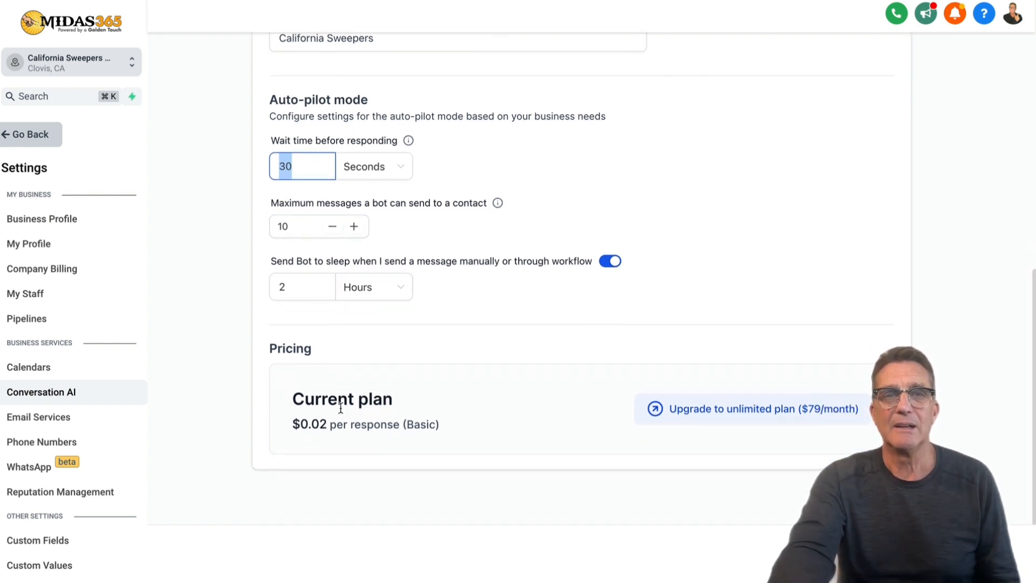
pyautogui.moveTo(294, 399); pyautogui.dragTo(440, 432)
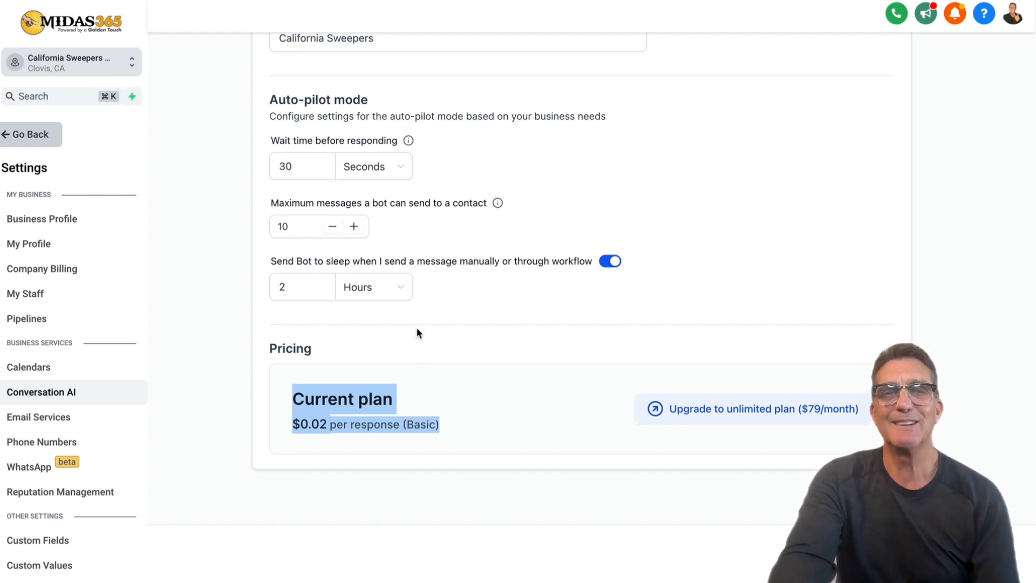
pyautogui.click(298, 227)
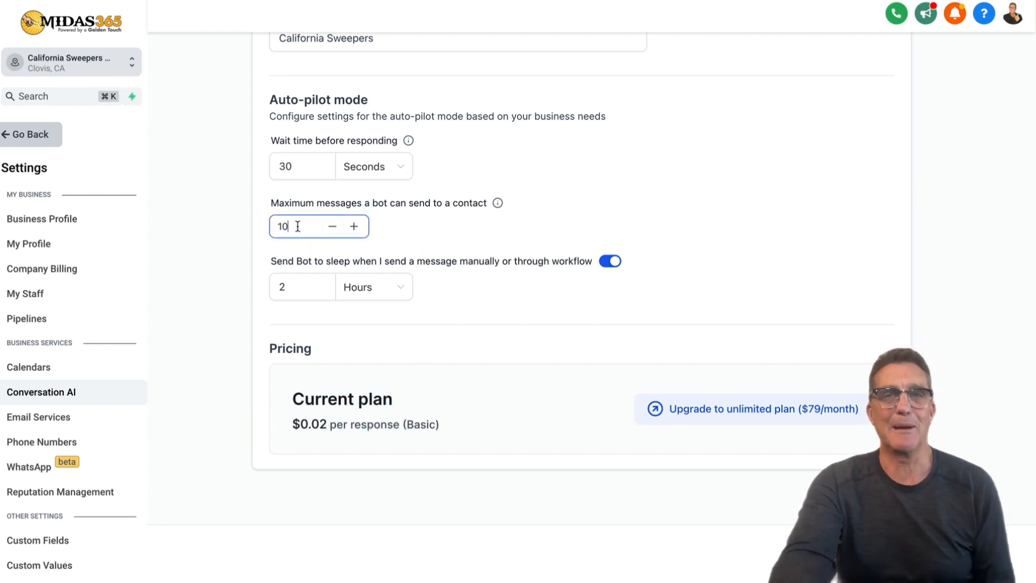
pyautogui.moveTo(298, 227); pyautogui.dragTo(273, 227)
pyautogui.scroll(10, 333, 245)
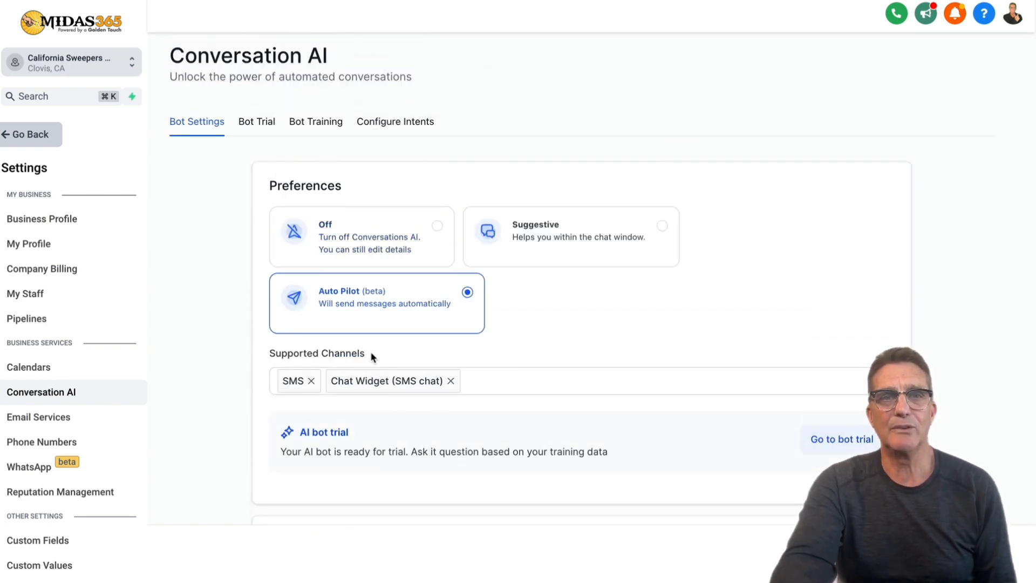
# Show the Configure Intents tab down to the Appointment Booking card using the Call Calendar.
pyautogui.click(404, 127)
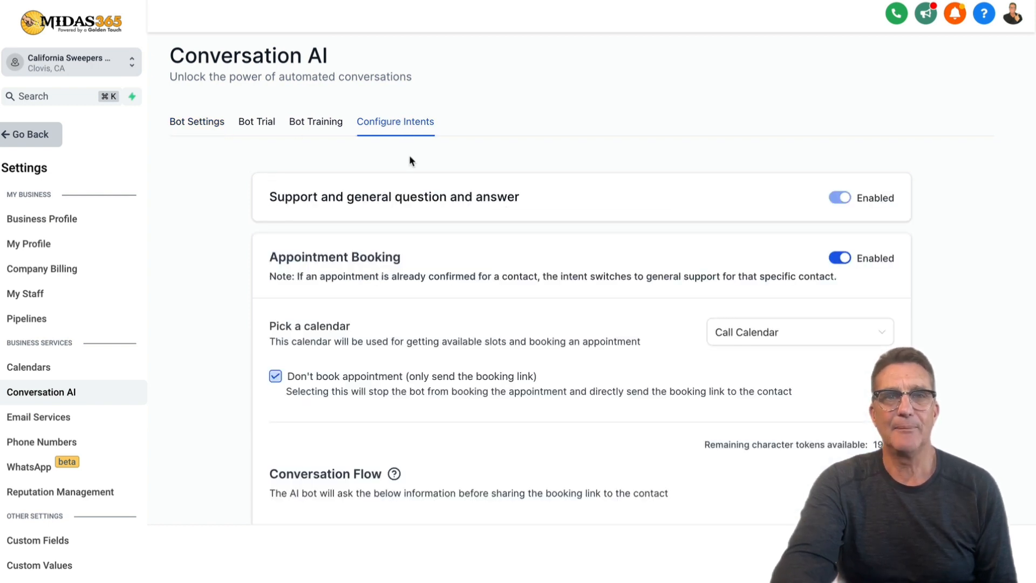
pyautogui.scroll(-1, 402, 194)
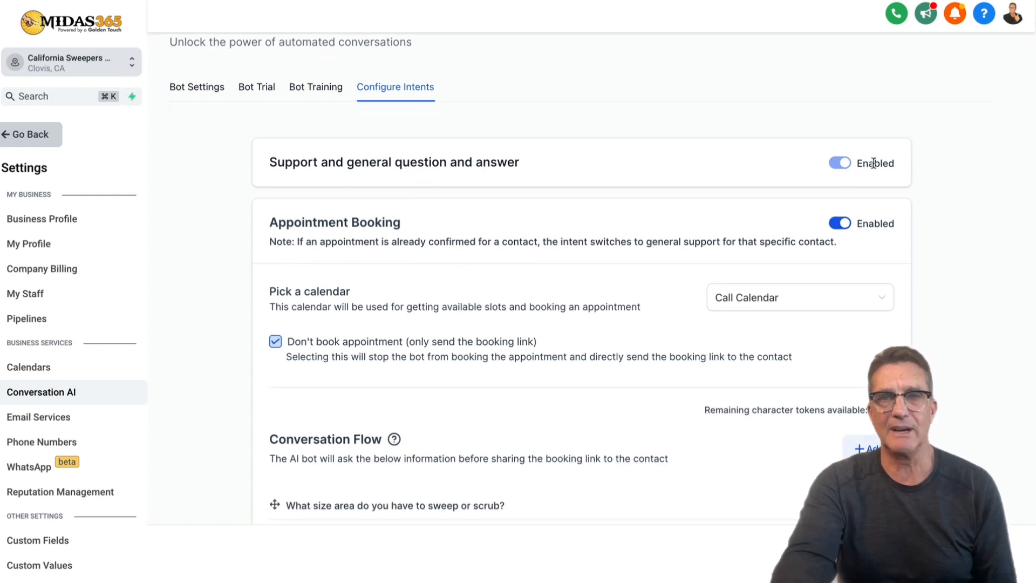
pyautogui.scroll(-1, 828, 171)
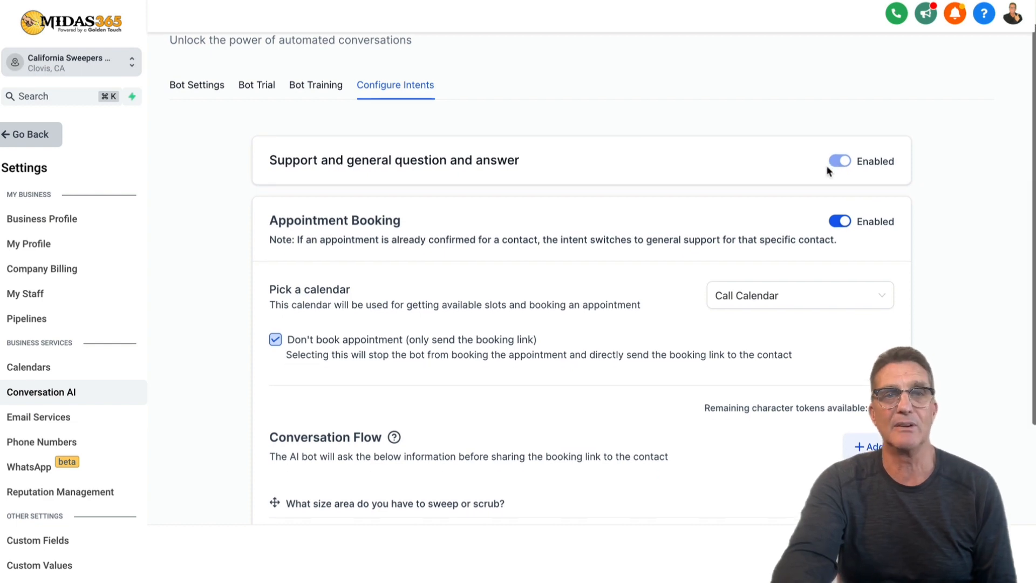
pyautogui.scroll(-2, 828, 167)
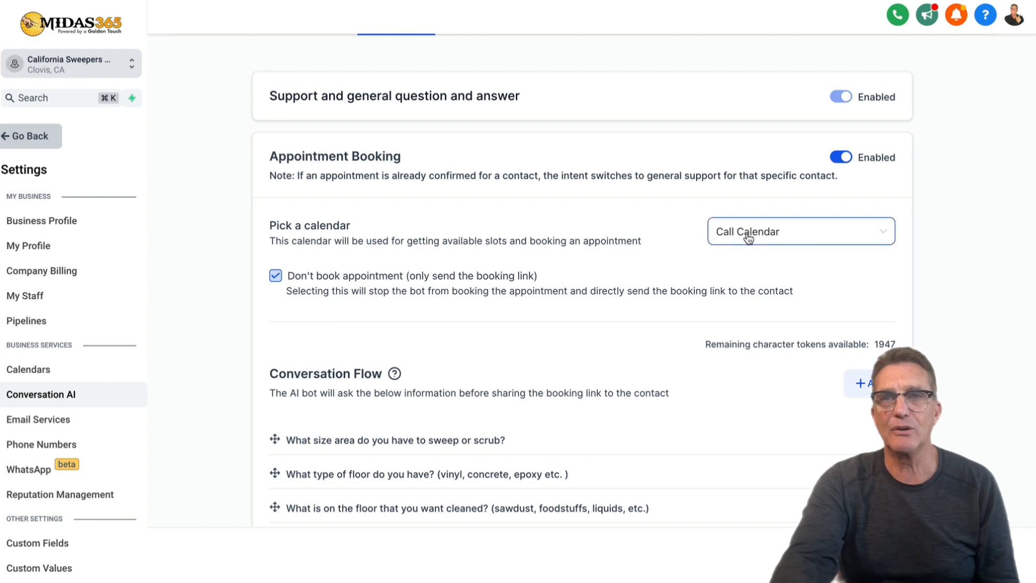
# Keep Call Calendar for booking and uncheck 'Don't book appointment' so the bot books itself.
pyautogui.click(772, 238)
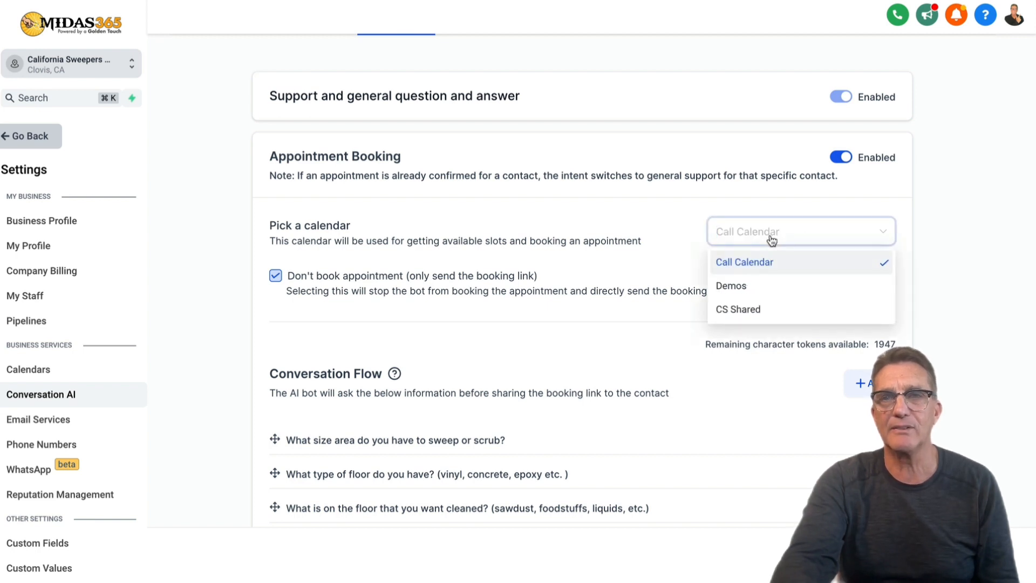
pyautogui.click(750, 265)
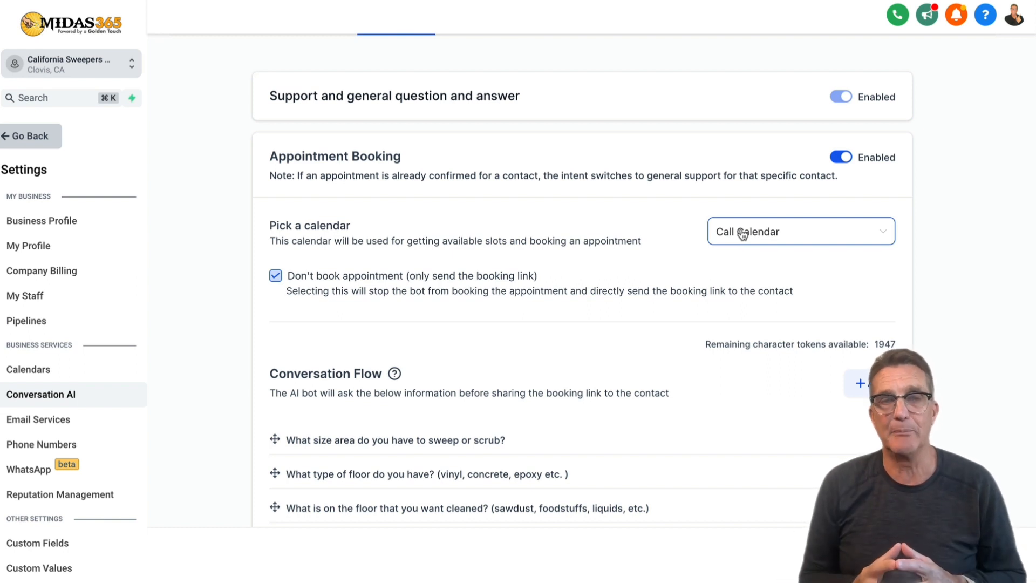
pyautogui.click(276, 277)
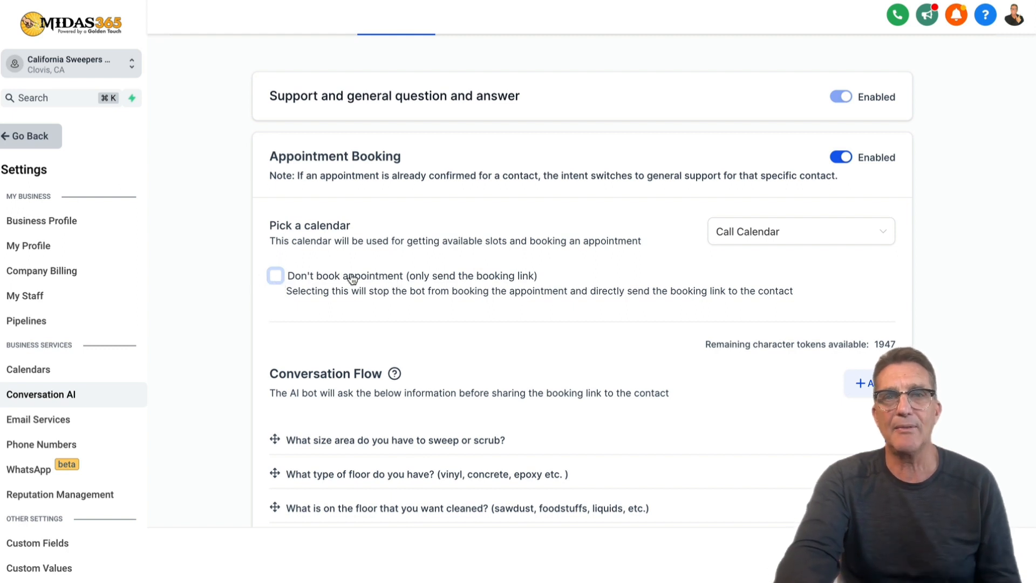
pyautogui.click(275, 276)
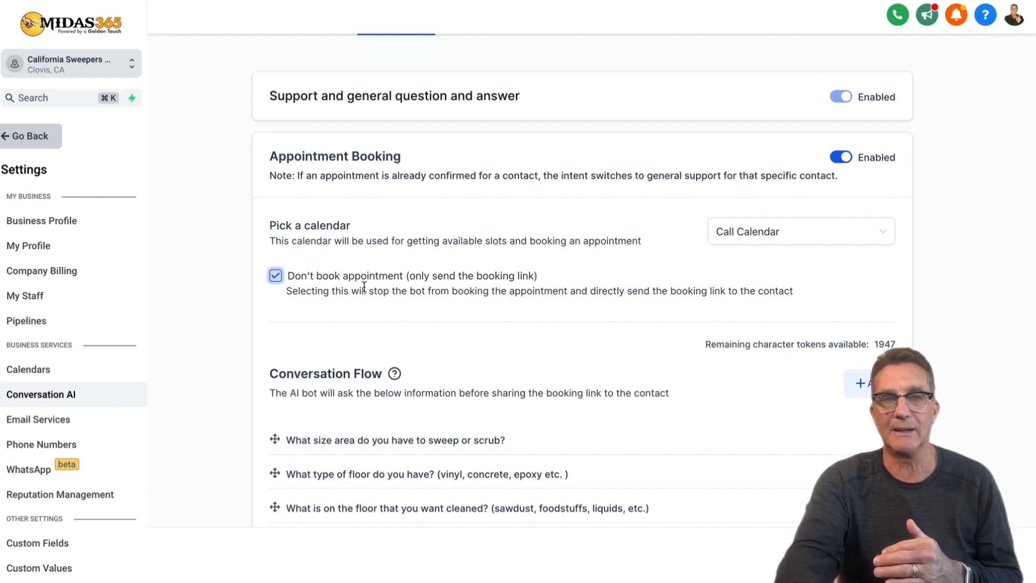
pyautogui.click(276, 277)
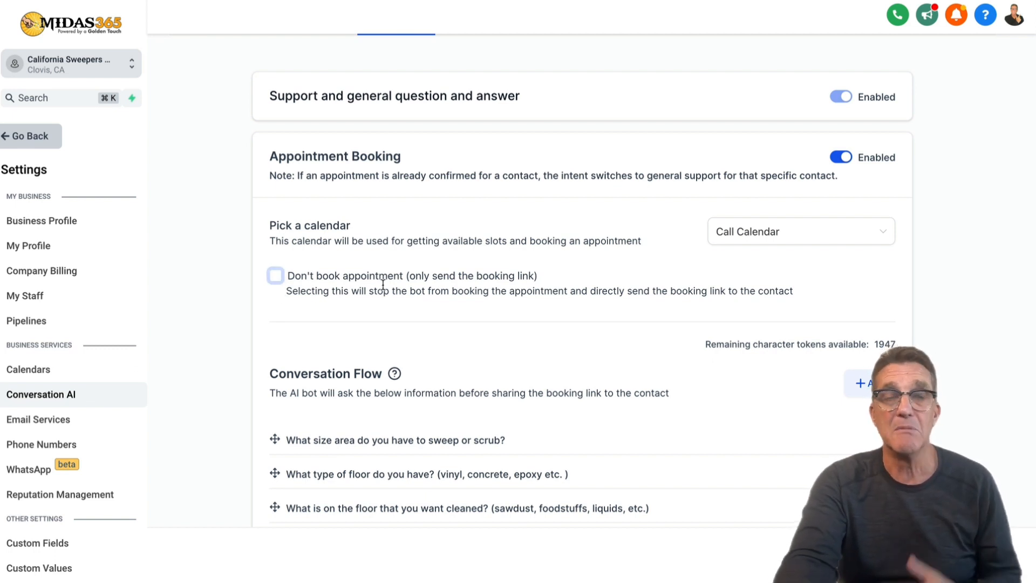
pyautogui.scroll(-3, 383, 285)
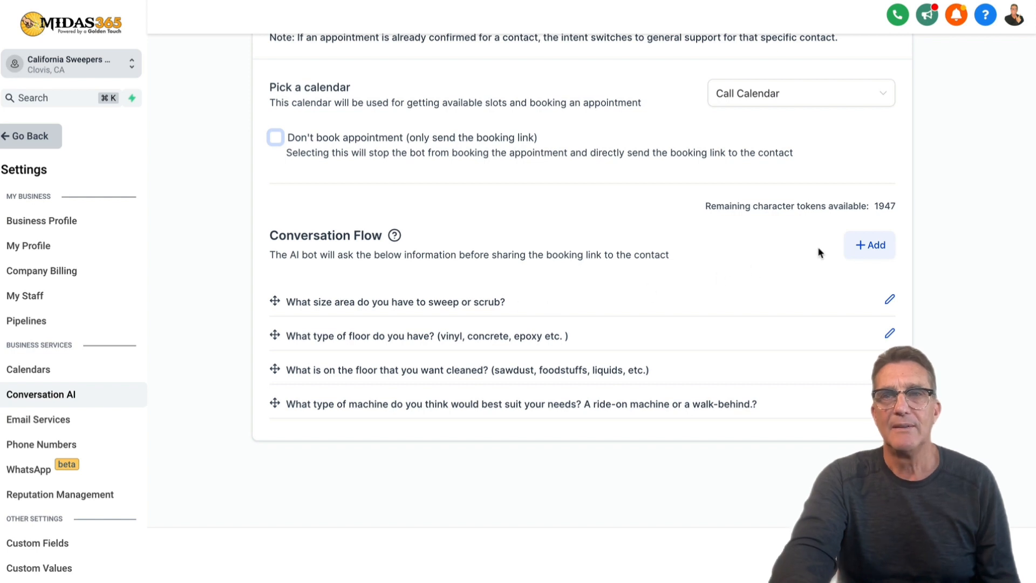
# Add a blank fifth question below the four booking questions in Conversation Flow.
pyautogui.click(869, 246)
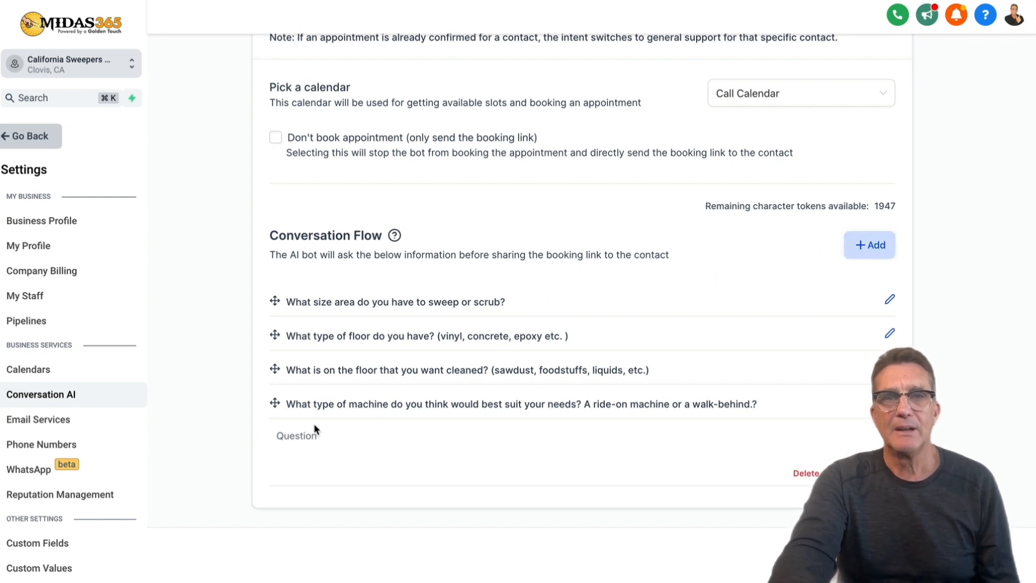
# Drop the empty fifth flow question, save the settings, and move to the Bot Training tab.
pyautogui.click(329, 436)
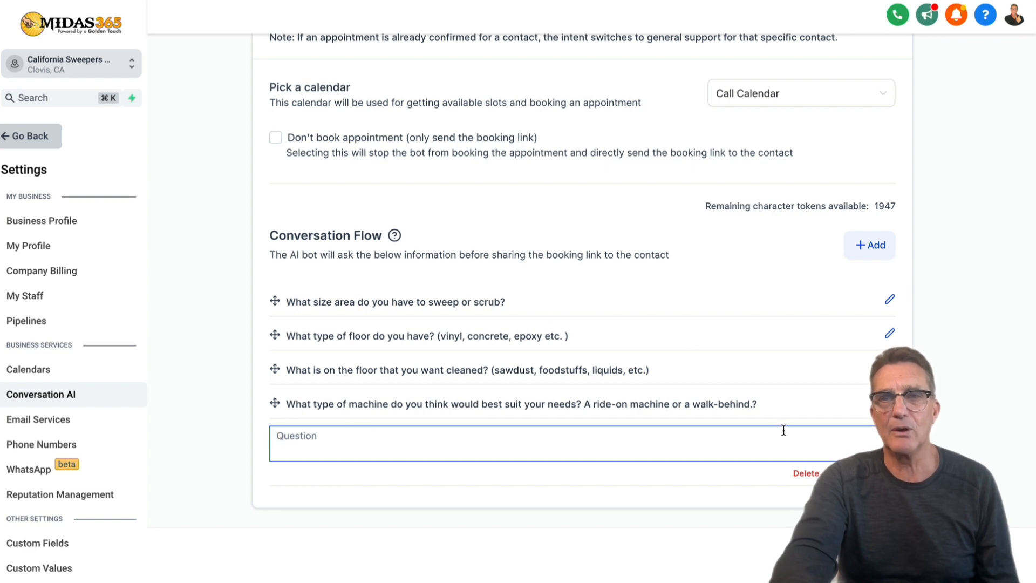
pyautogui.click(806, 473)
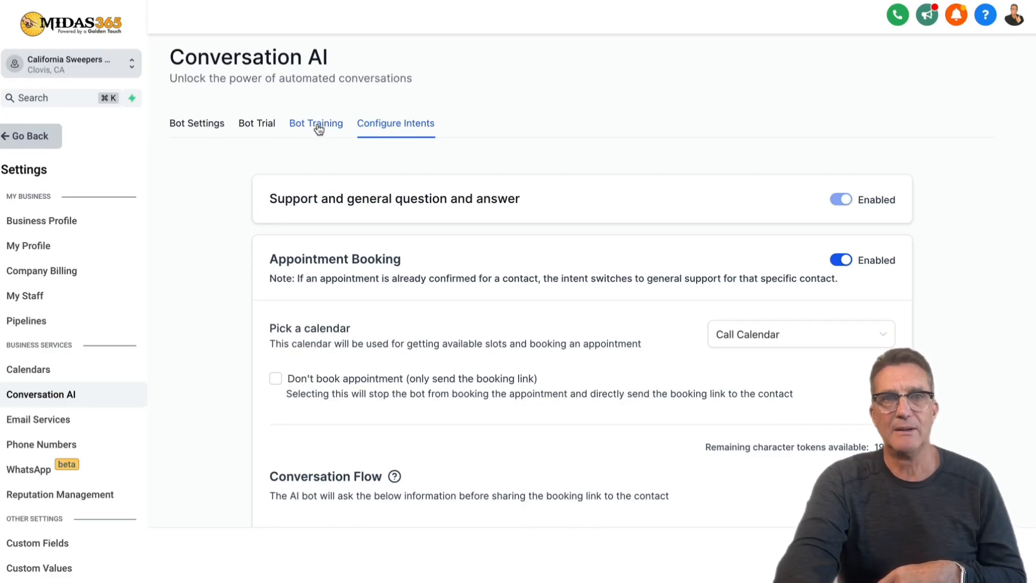
pyautogui.click(318, 128)
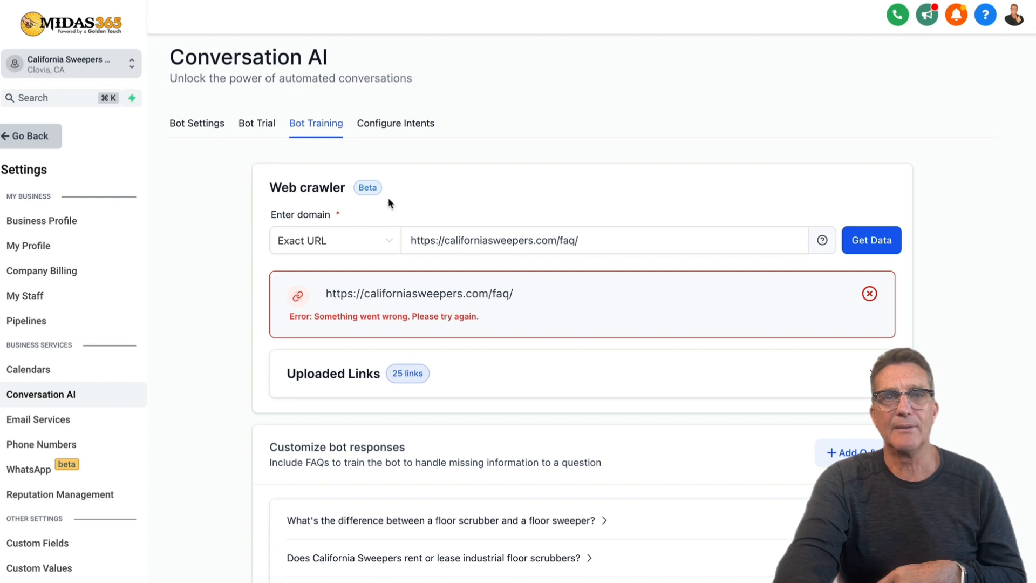
pyautogui.scroll(-1, 391, 203)
pyautogui.click(474, 183)
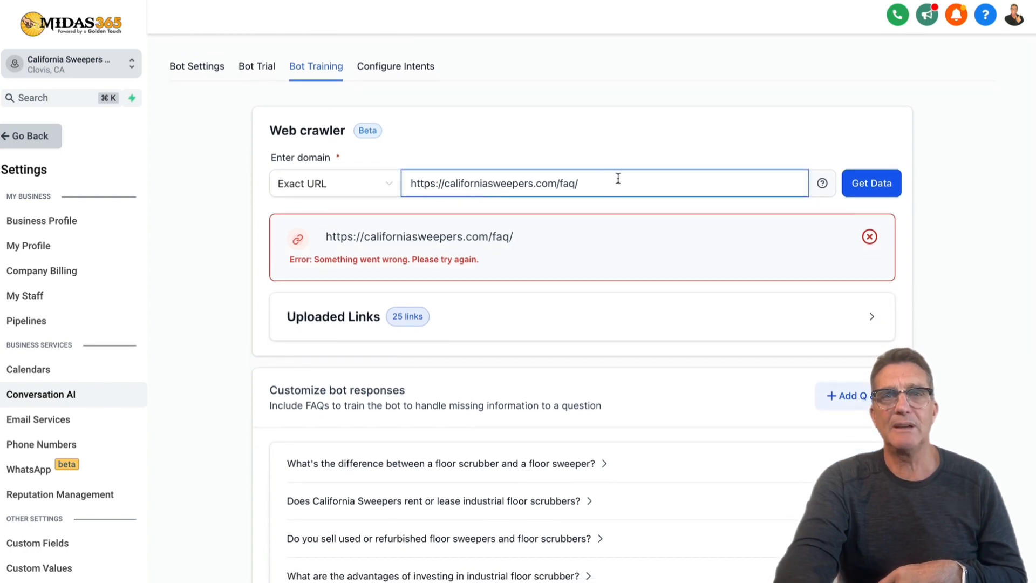
pyautogui.moveTo(580, 181); pyautogui.dragTo(407, 169)
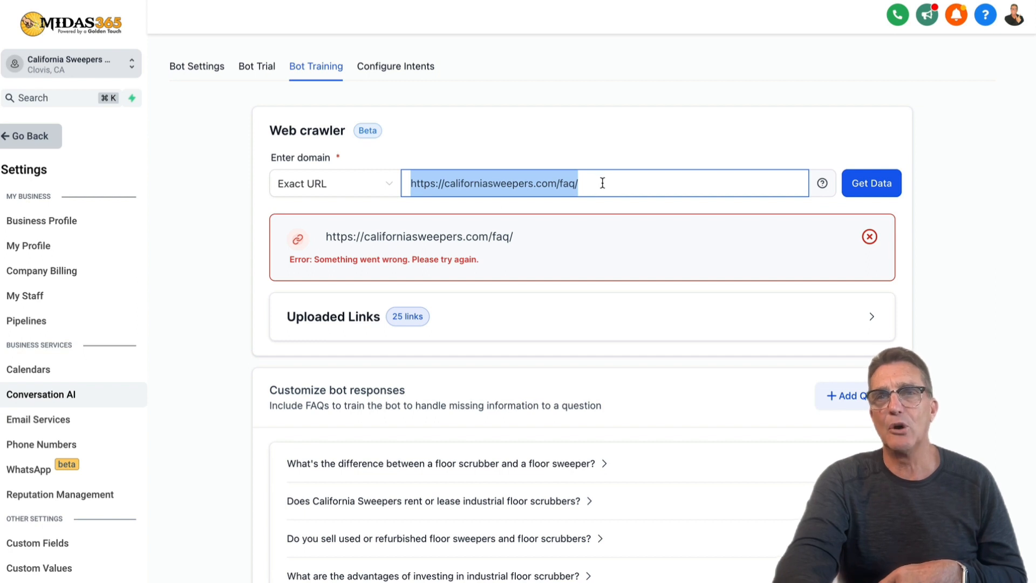
pyautogui.click(625, 183)
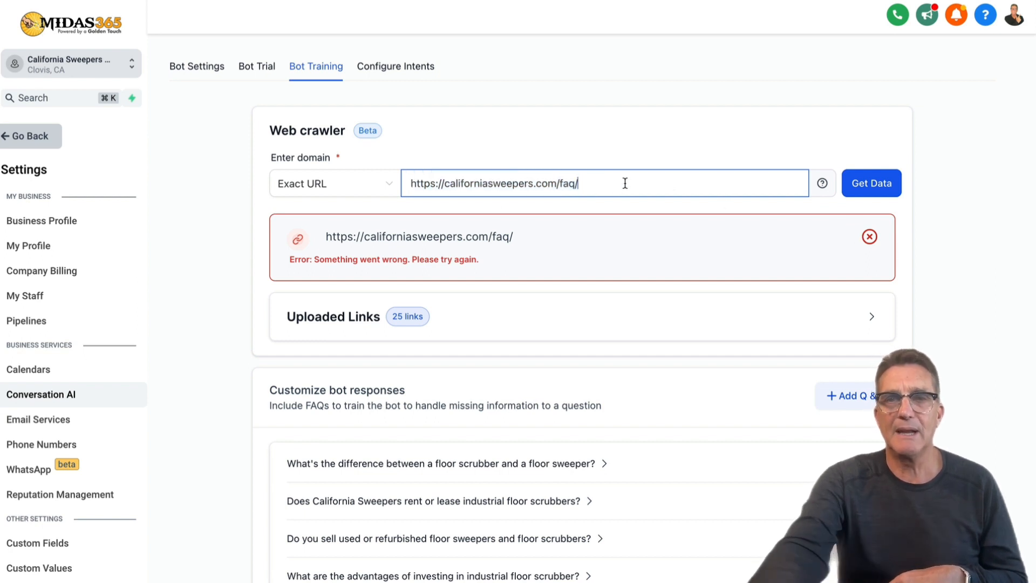
pyautogui.press('BackSpace')
pyautogui.press('BackSpace')
pyautogui.press('BackSpace')
pyautogui.press('BackSpace')
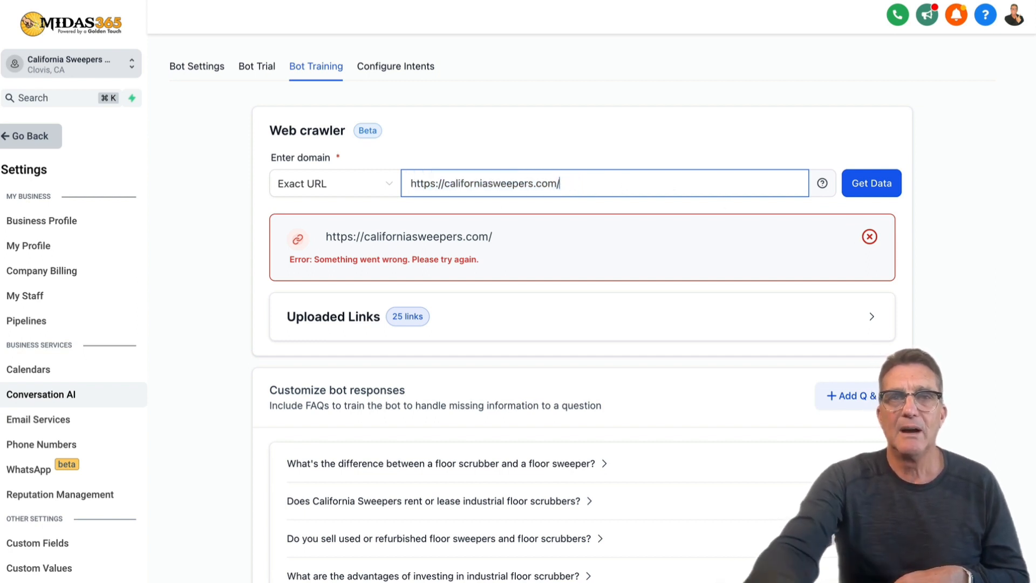
pyautogui.scroll(-2, 550, 201)
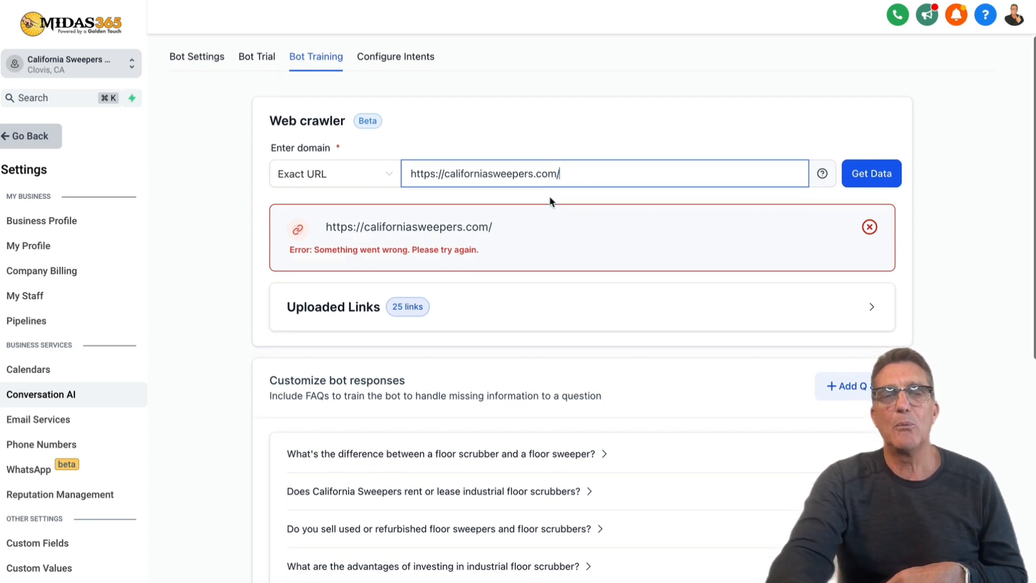
pyautogui.scroll(-1, 550, 198)
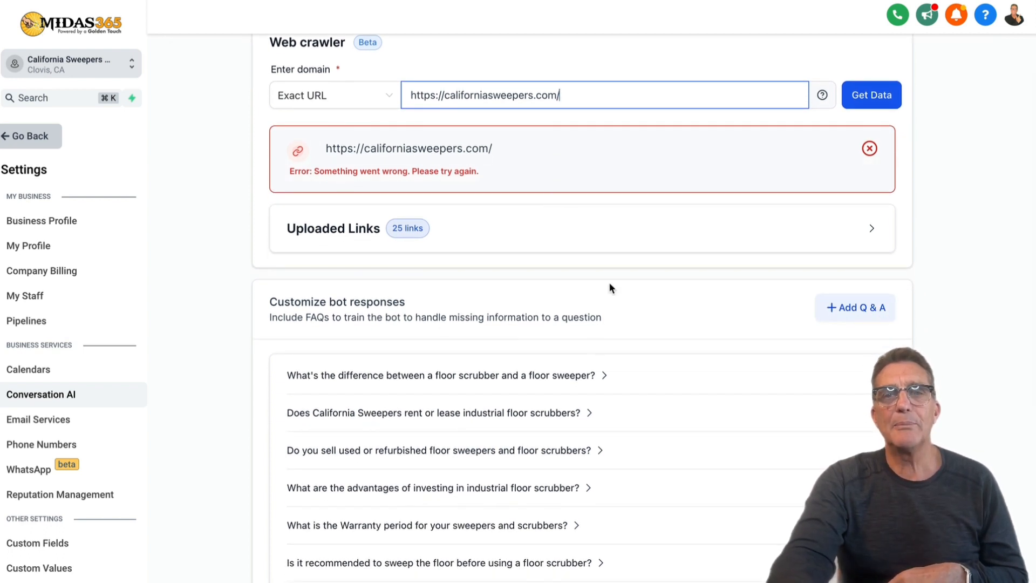
pyautogui.scroll(-5, 474, 376)
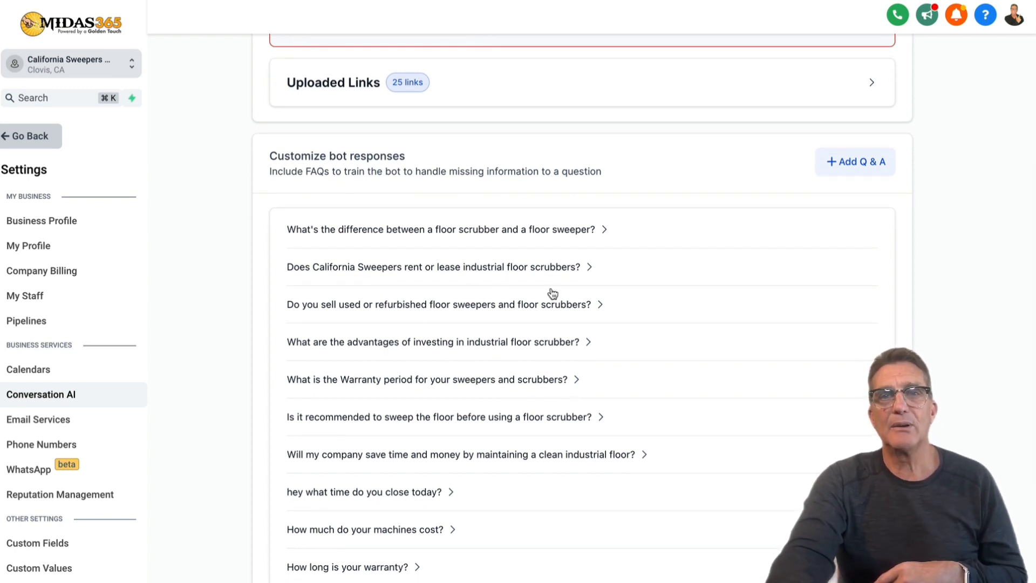
pyautogui.scroll(4, 533, 246)
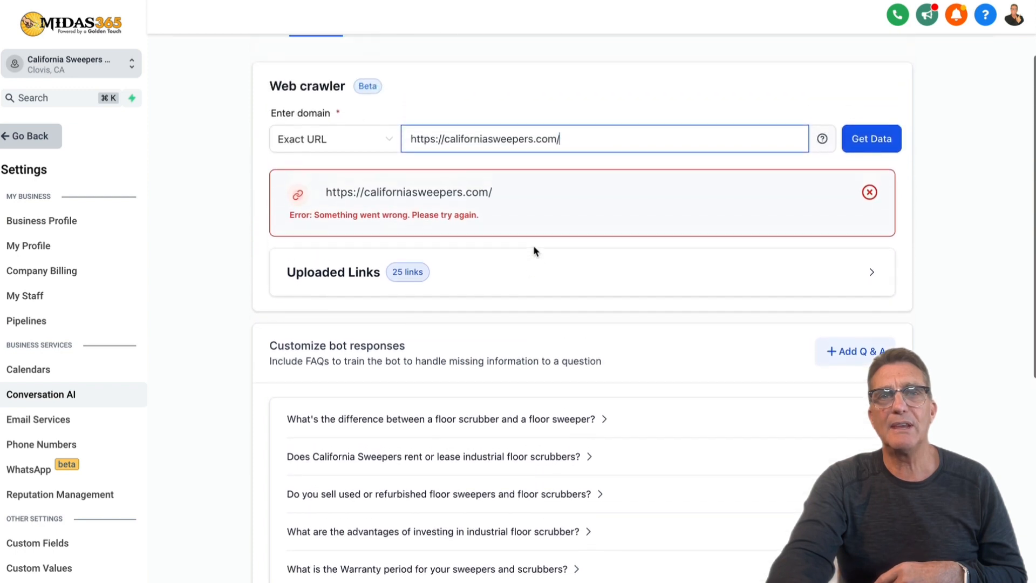
pyautogui.scroll(-2, 566, 203)
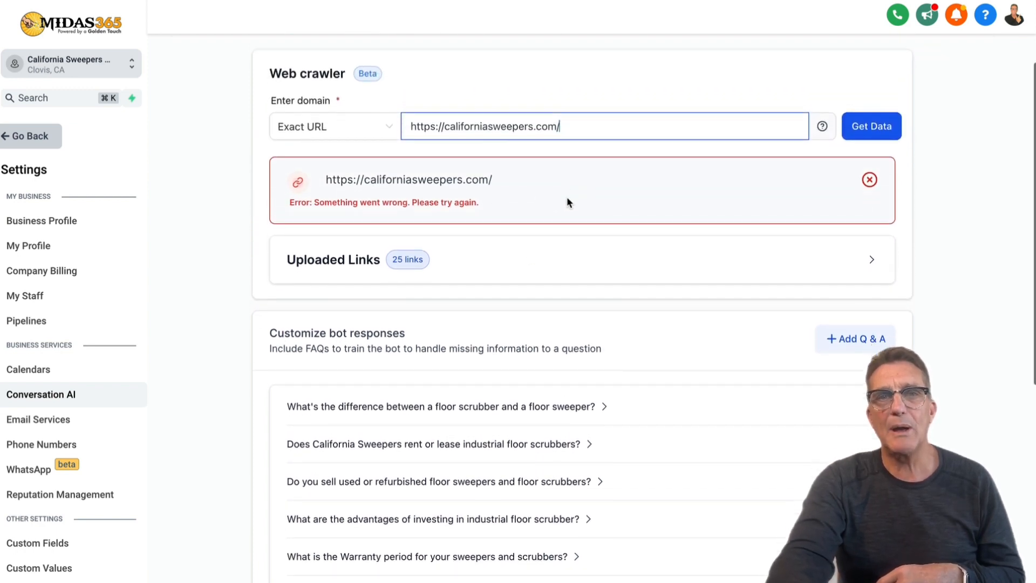
pyautogui.scroll(-1, 565, 198)
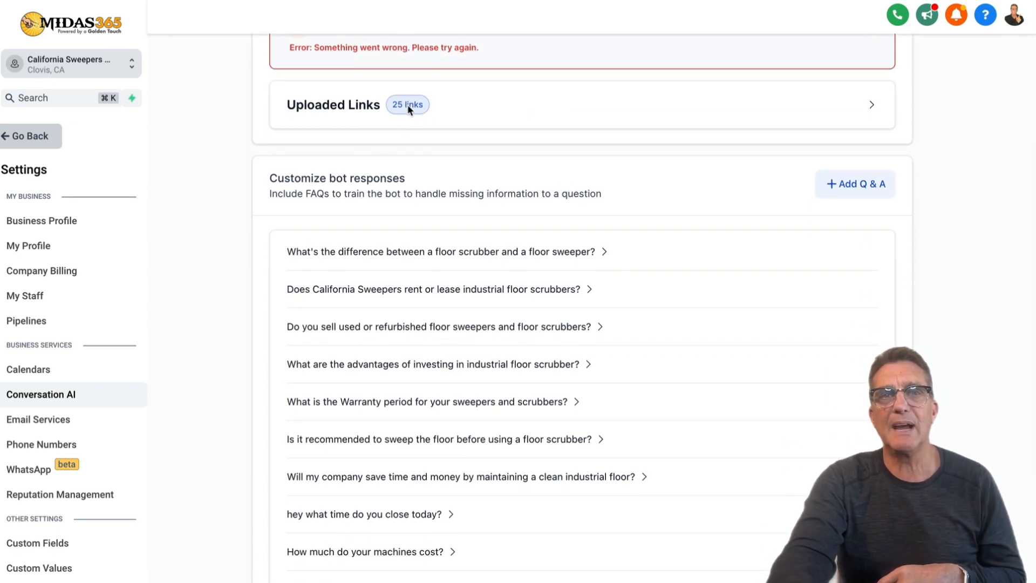
# Expand Uploaded Links and page through all 25 trained website links.
pyautogui.click(764, 109)
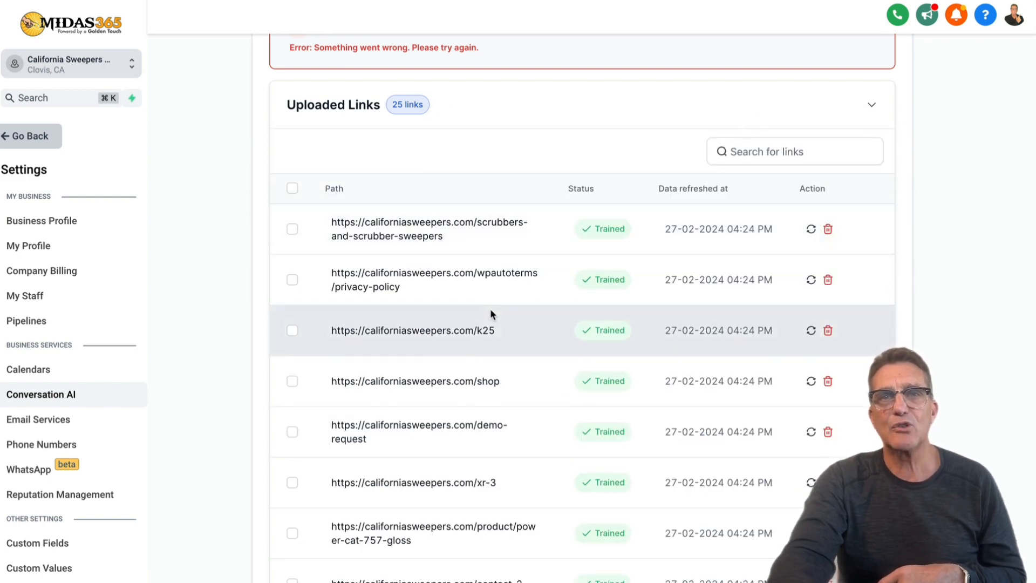
pyautogui.scroll(-1, 490, 309)
pyautogui.scroll(-3, 490, 309)
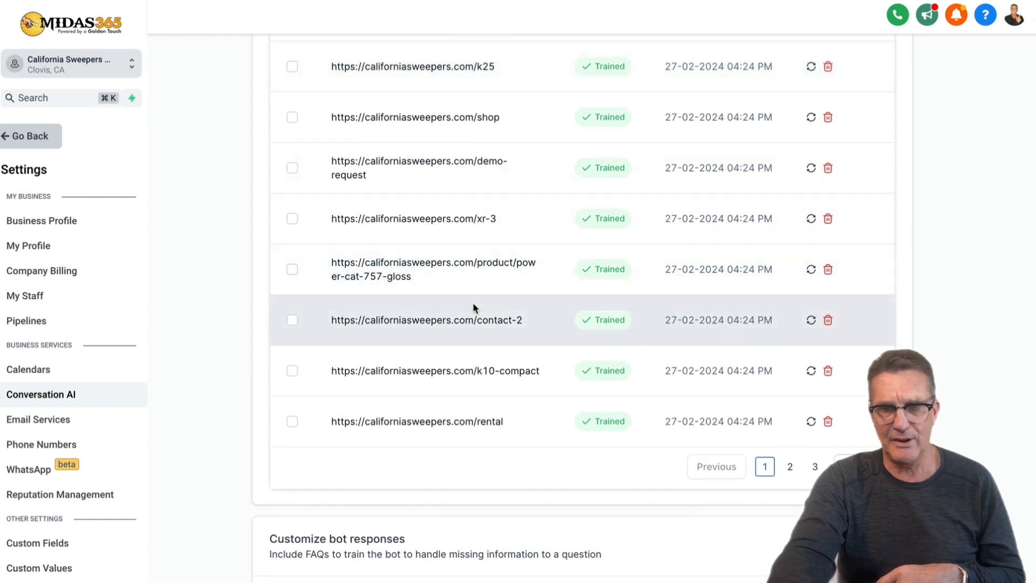
pyautogui.click(790, 467)
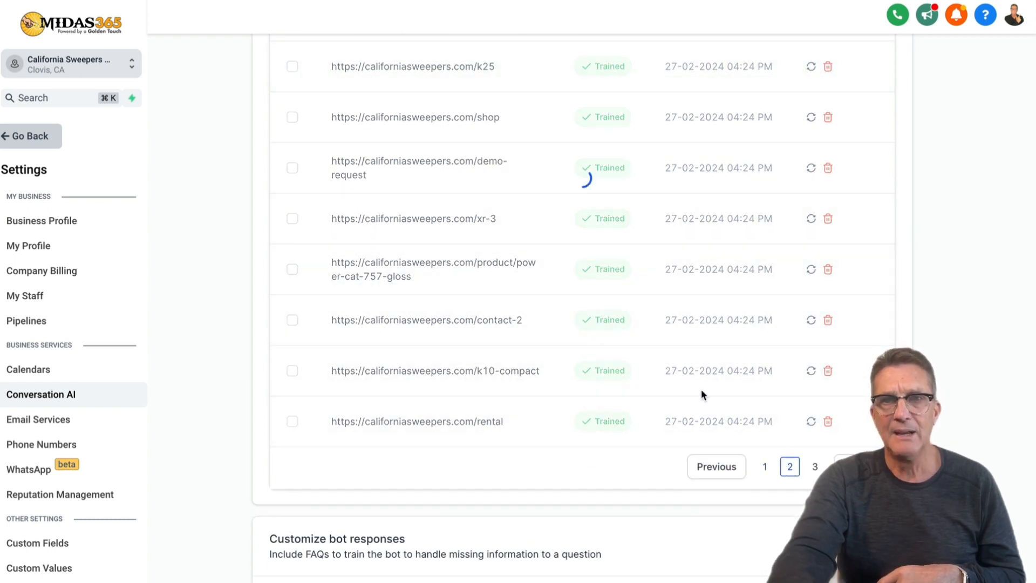
pyautogui.scroll(3, 679, 368)
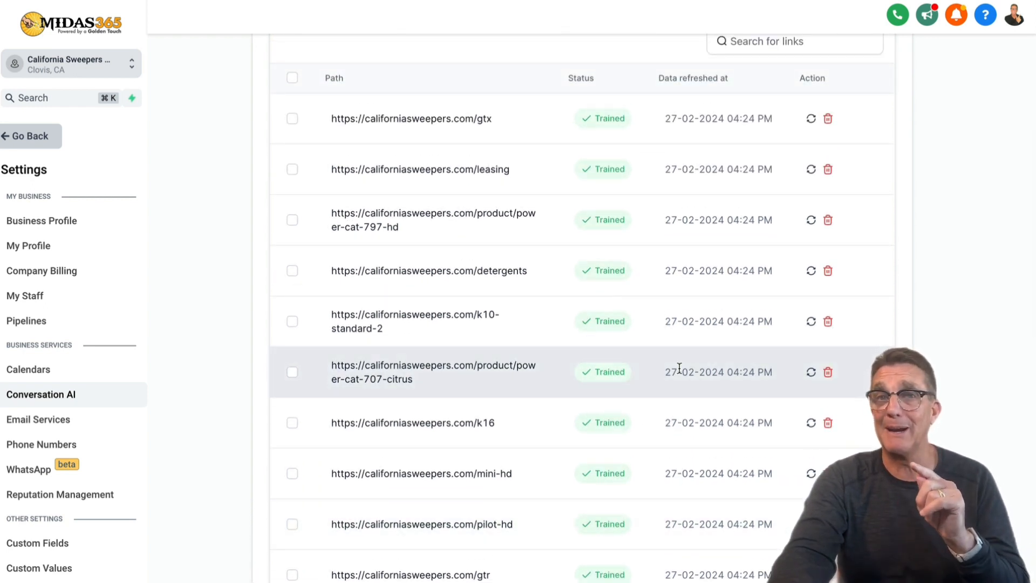
pyautogui.scroll(-10, 678, 367)
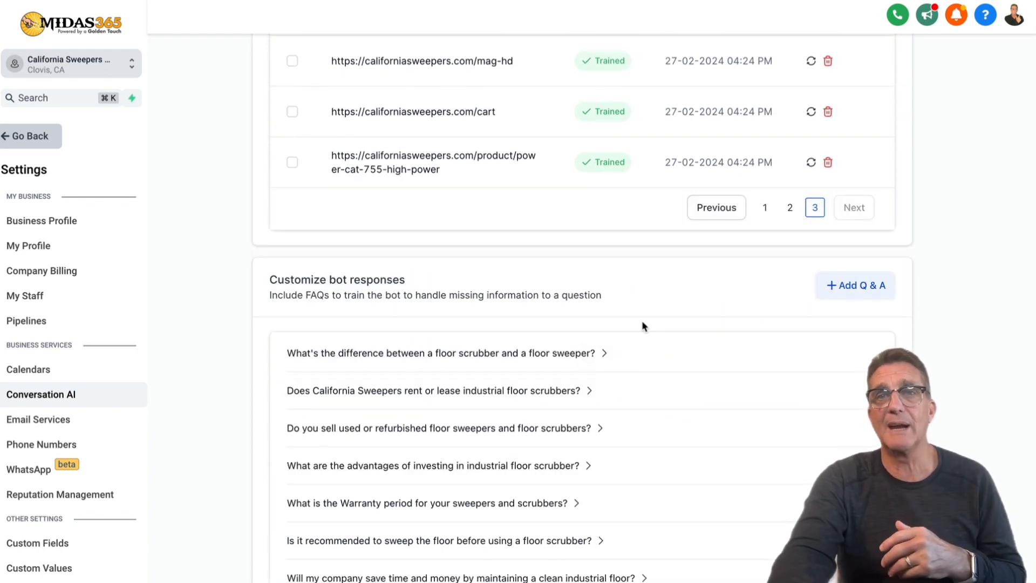
pyautogui.scroll(-5, 643, 323)
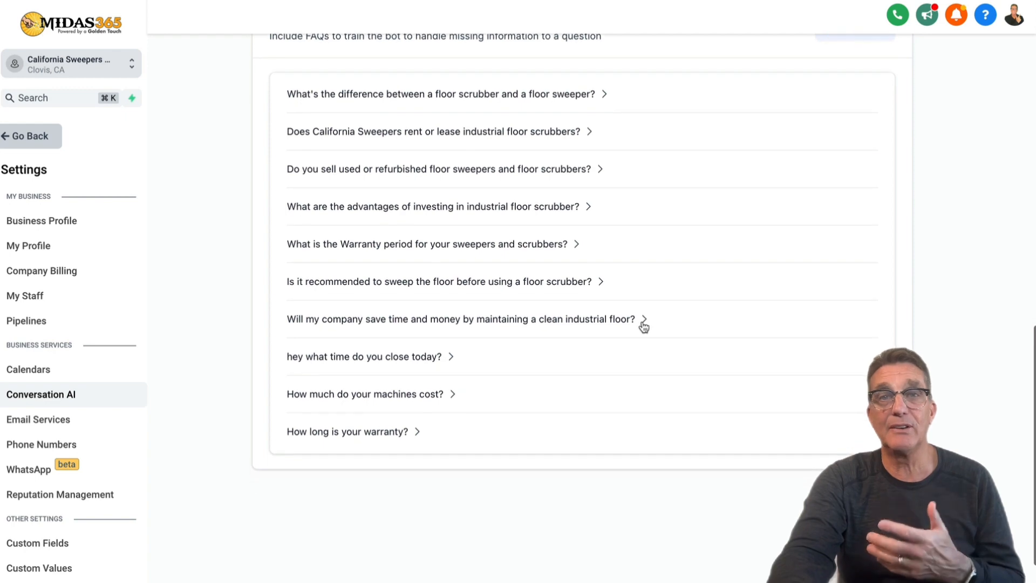
pyautogui.scroll(12, 644, 326)
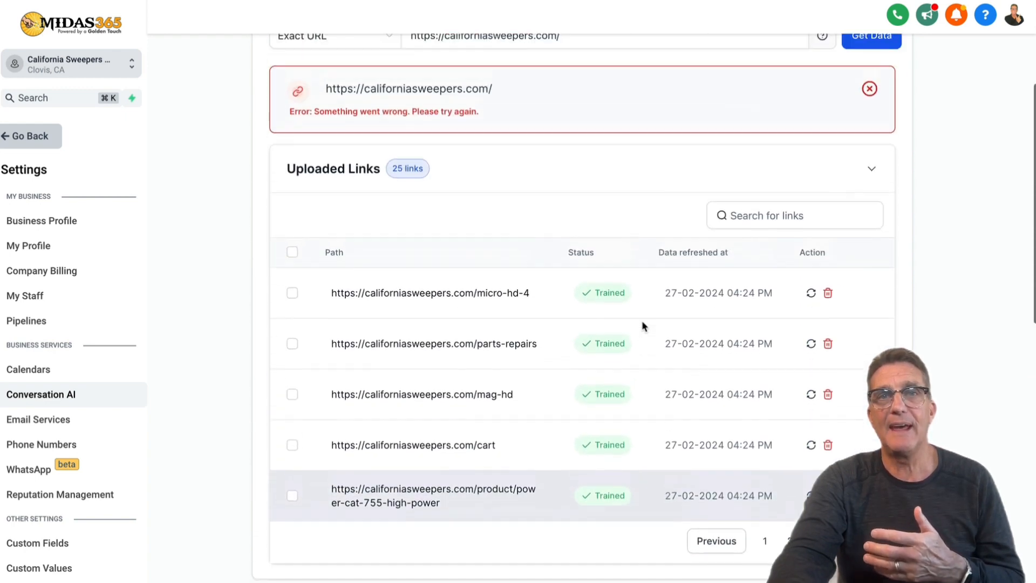
pyautogui.scroll(-8, 643, 324)
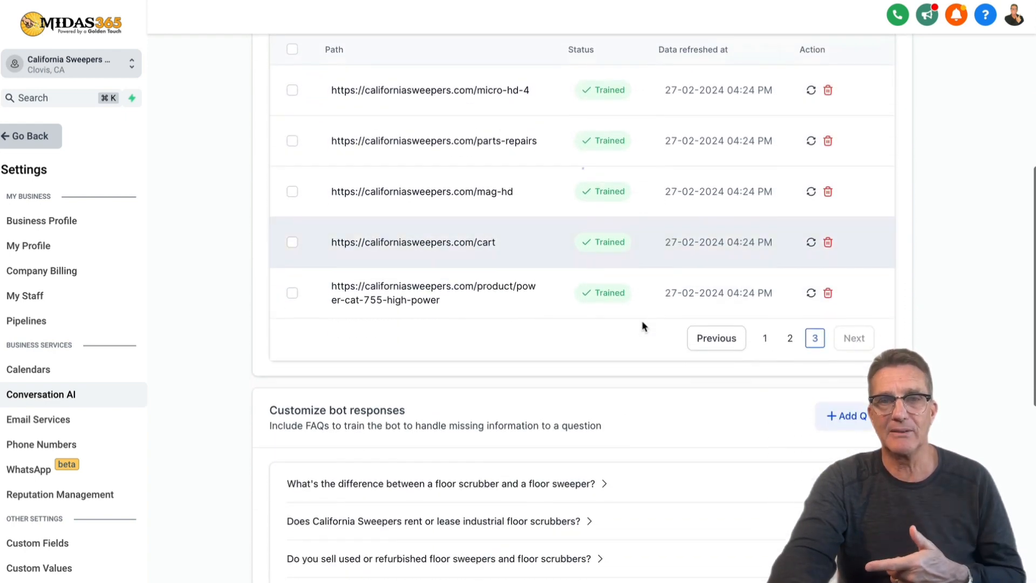
pyautogui.scroll(-3, 642, 324)
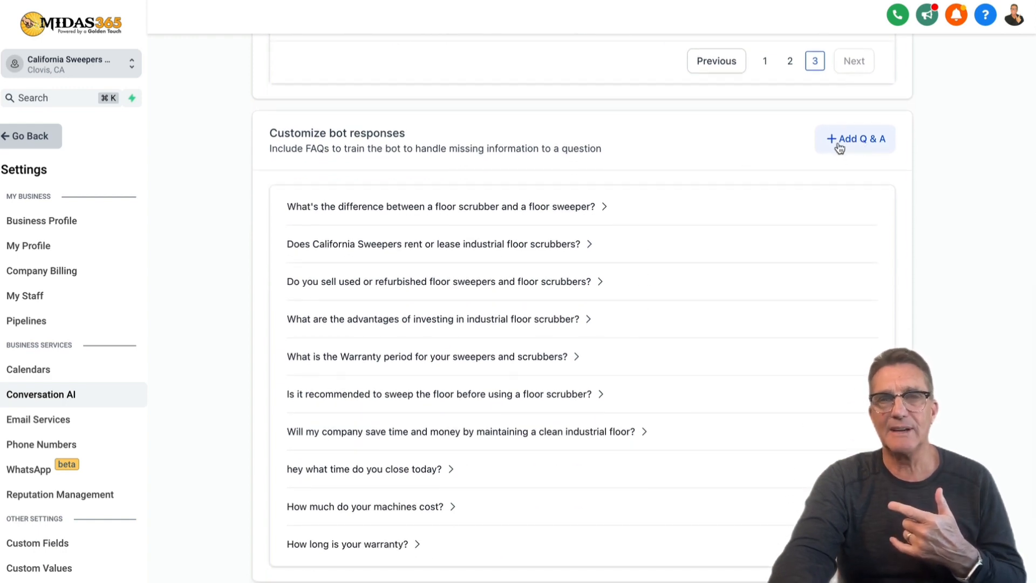
pyautogui.scroll(12, 793, 168)
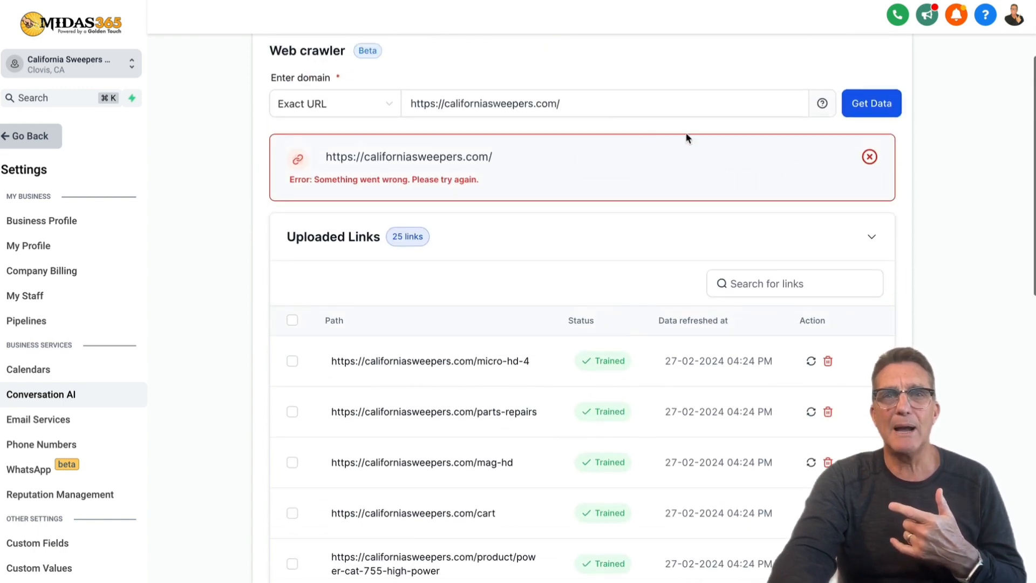
# Add 'faq' back to the crawler domain, then scroll down to the custom bot responses.
pyautogui.click(604, 107)
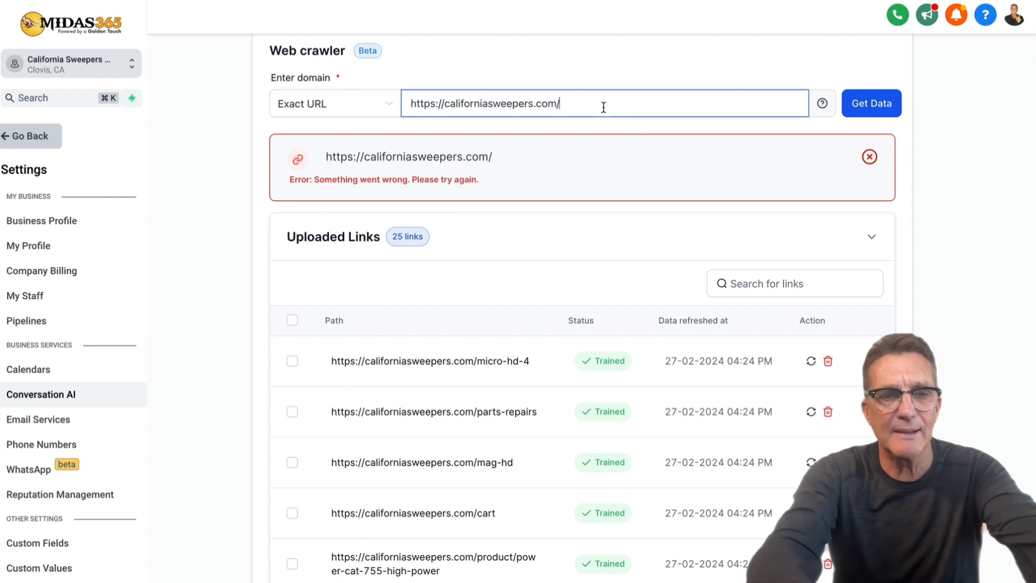
pyautogui.write('faq')
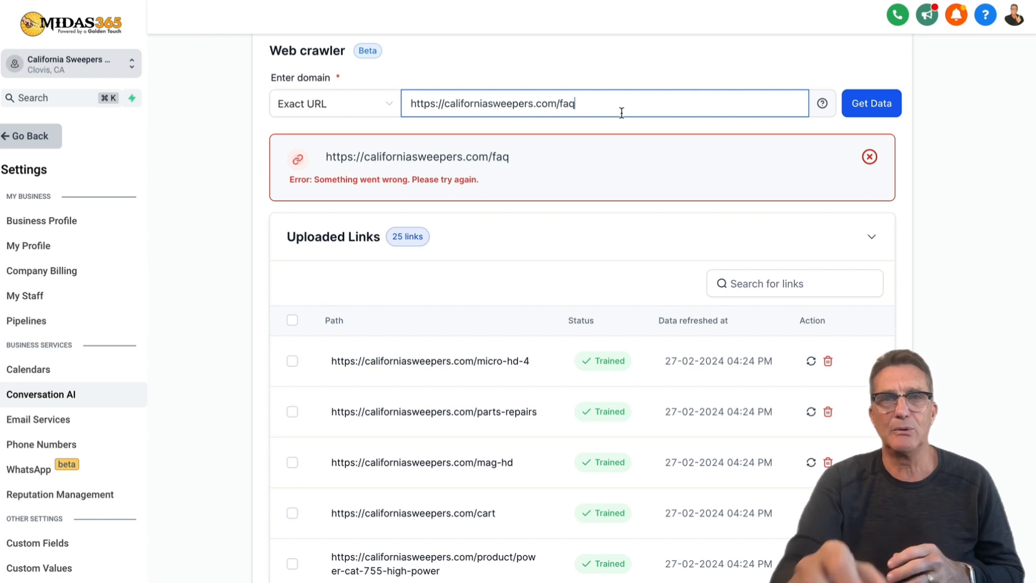
pyautogui.moveTo(516, 157); pyautogui.dragTo(324, 156)
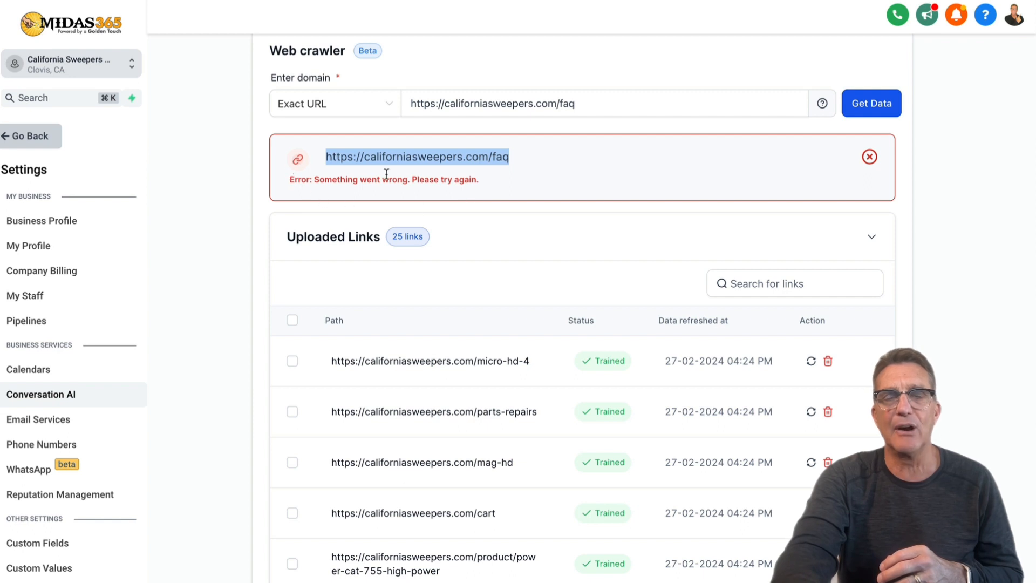
pyautogui.scroll(-9, 581, 118)
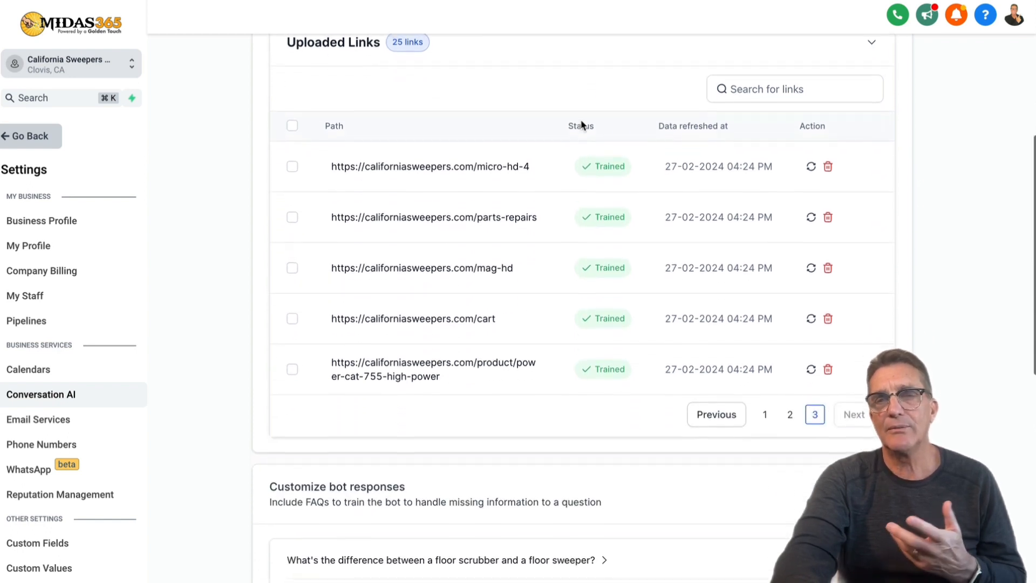
pyautogui.scroll(-2, 581, 122)
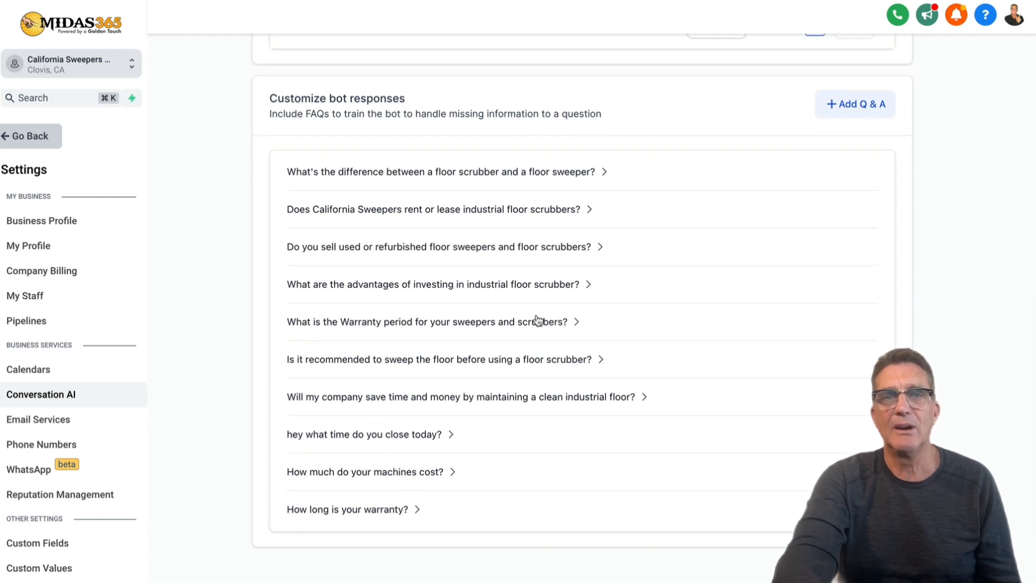
pyautogui.click(522, 170)
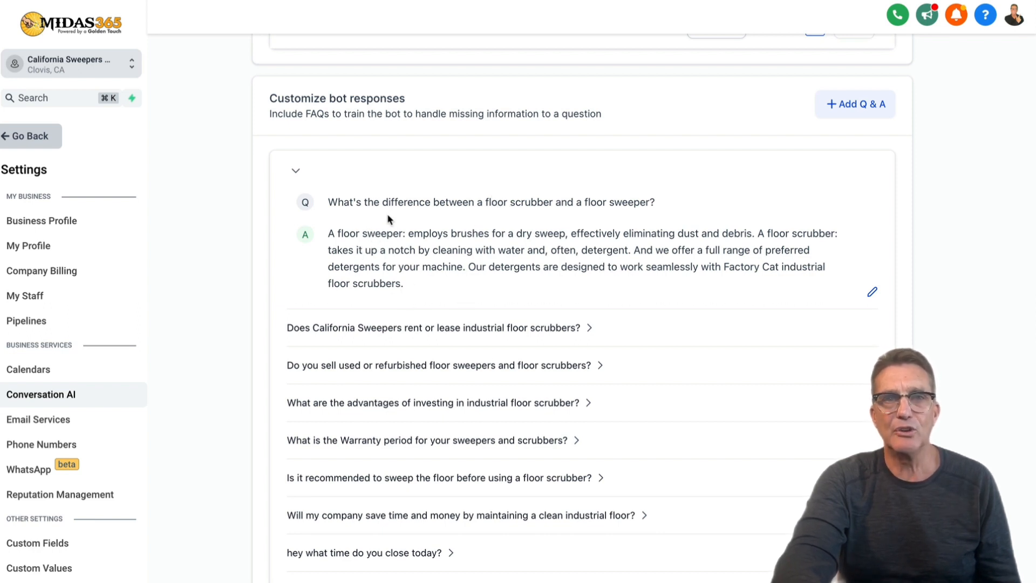
pyautogui.click(296, 174)
pyautogui.click(297, 175)
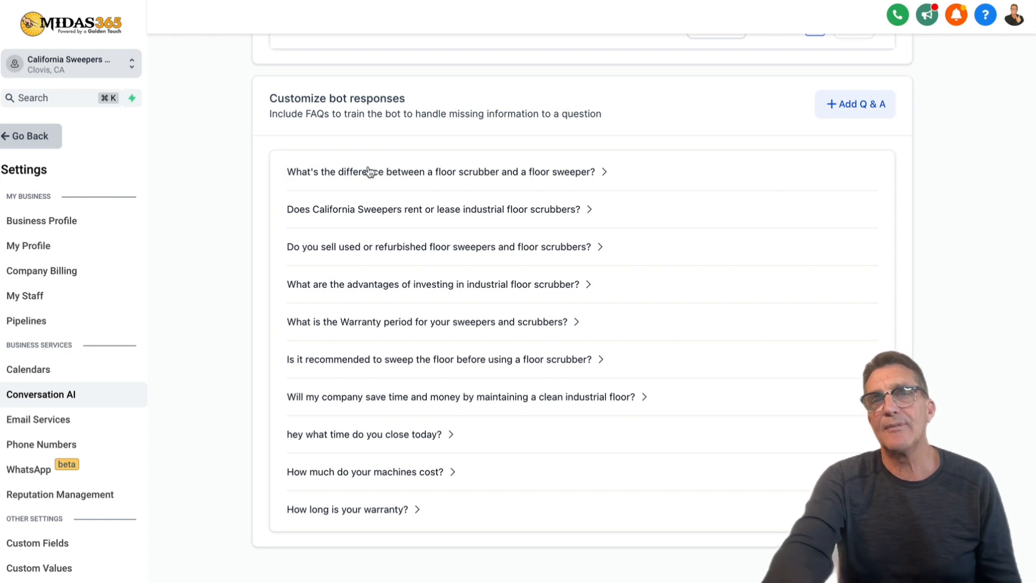
pyautogui.click(869, 106)
pyautogui.click(307, 206)
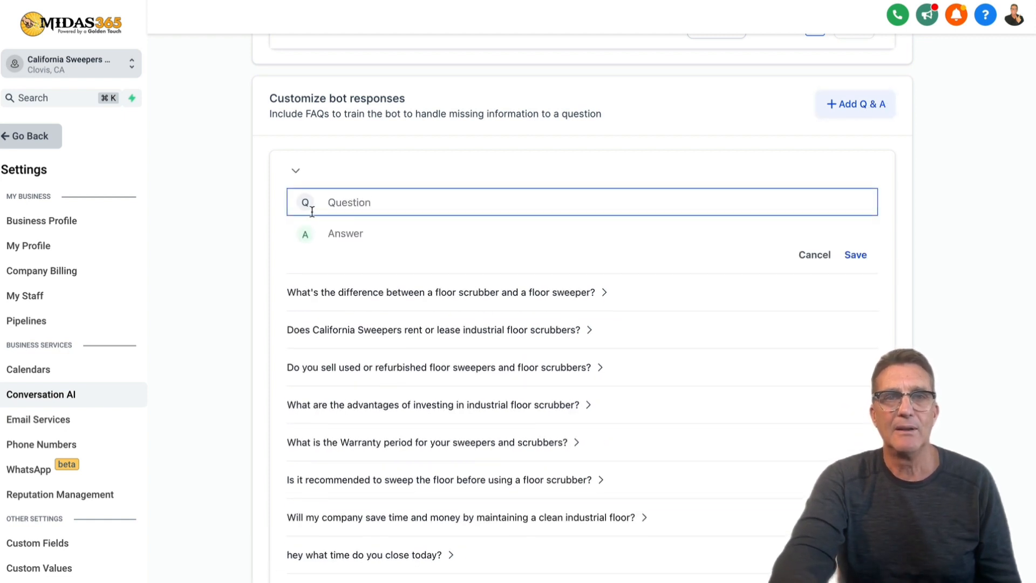
pyautogui.click(335, 238)
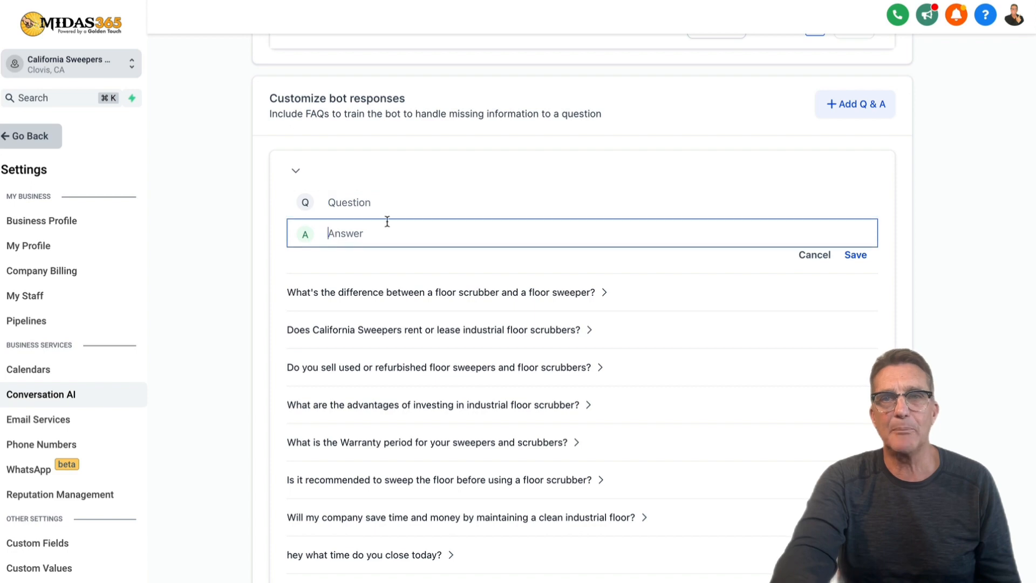
pyautogui.click(815, 256)
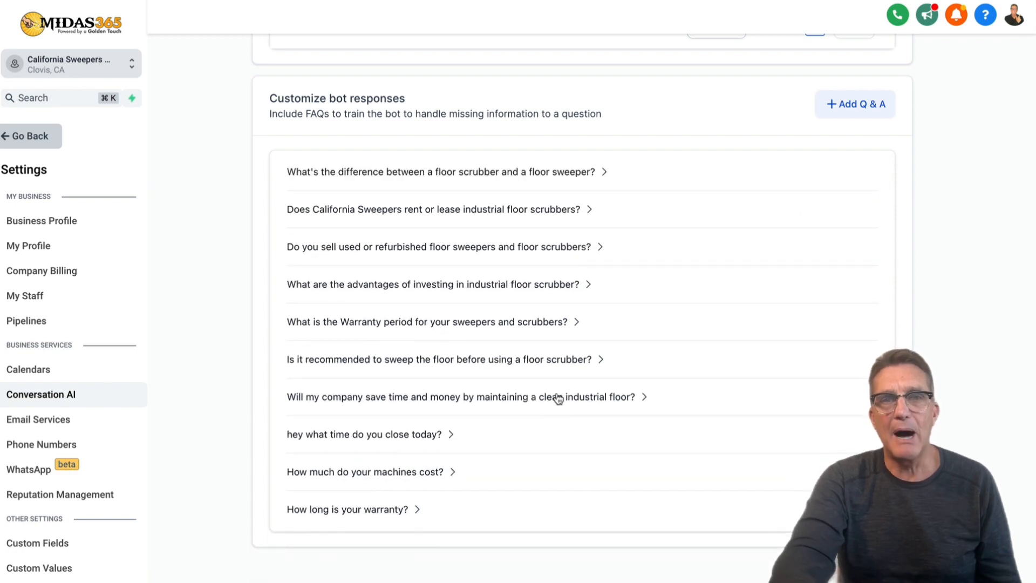
pyautogui.scroll(3, 557, 399)
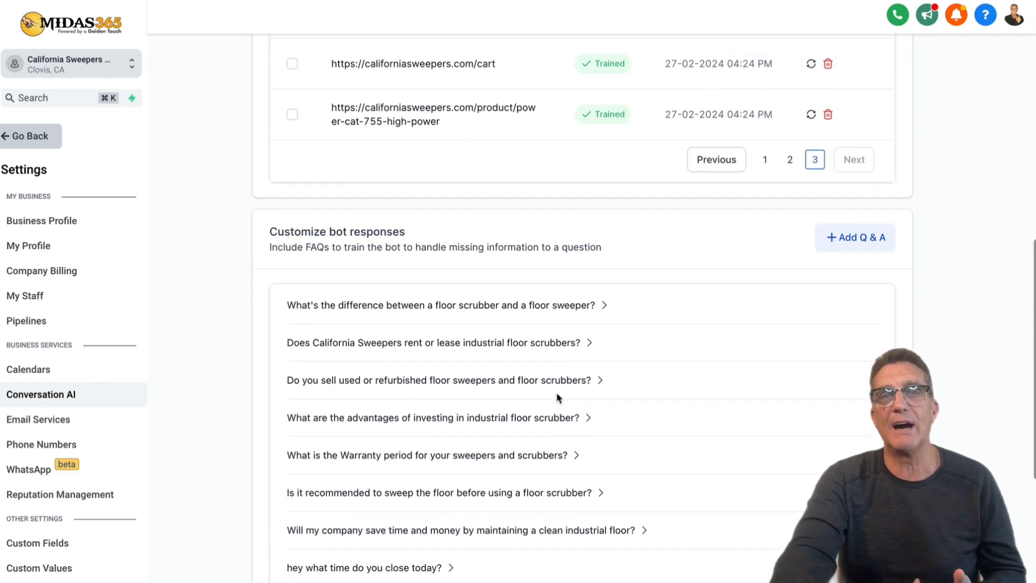
# Scroll back up to the Web crawler section with the /faq domain and its fetch error.
pyautogui.scroll(2, 558, 399)
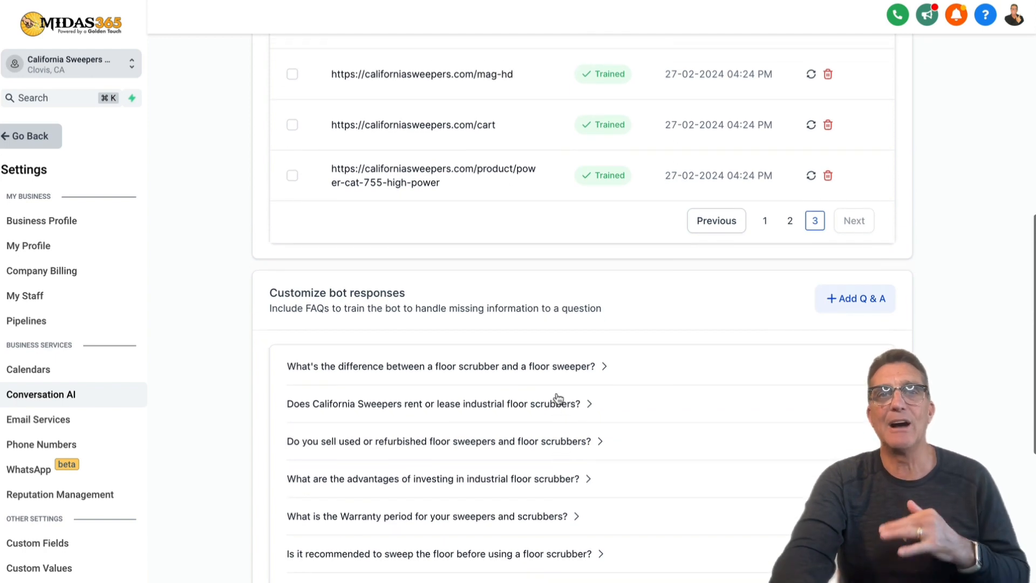
pyautogui.scroll(10, 557, 398)
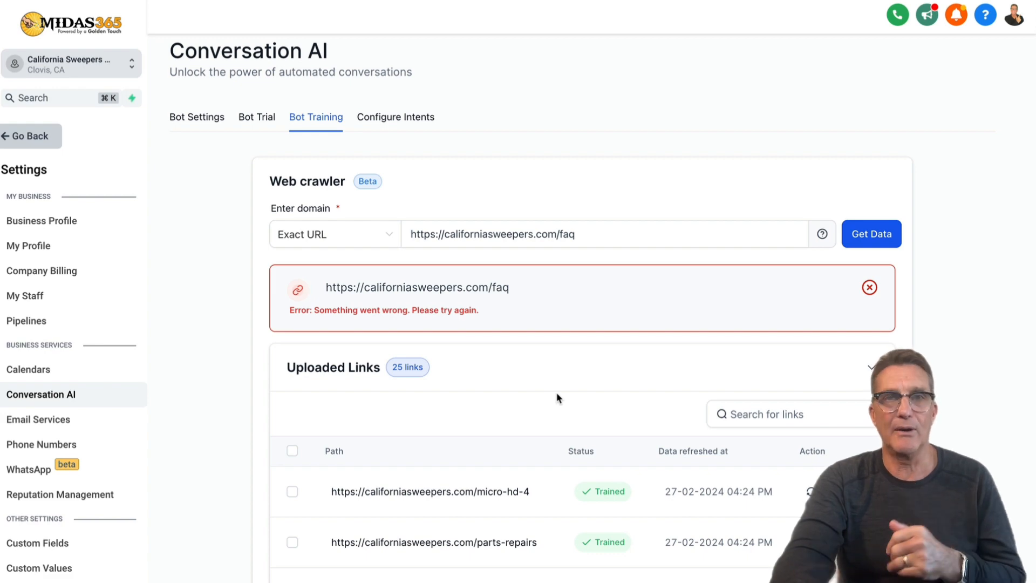
pyautogui.scroll(-12, 557, 398)
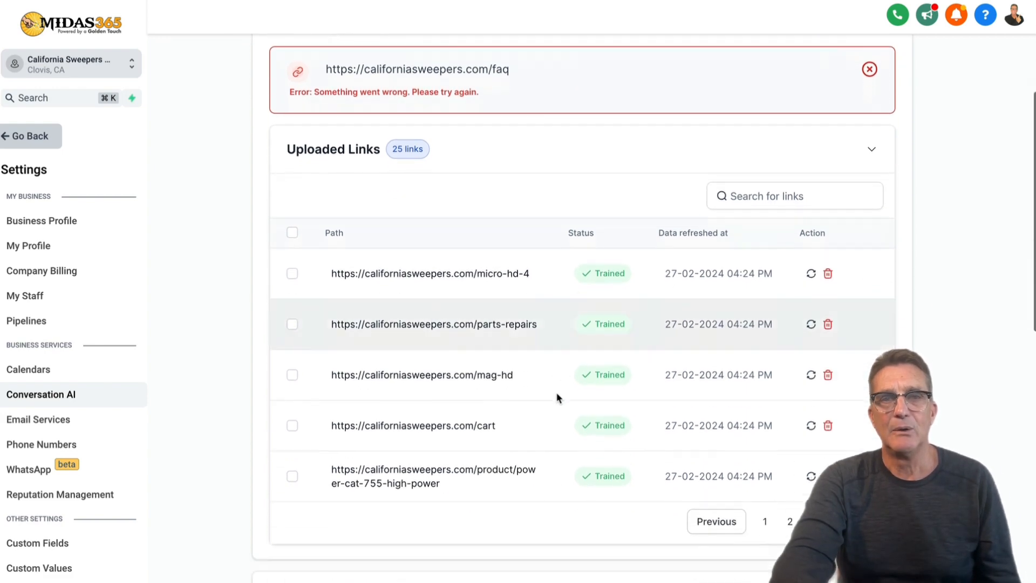
pyautogui.scroll(12, 558, 398)
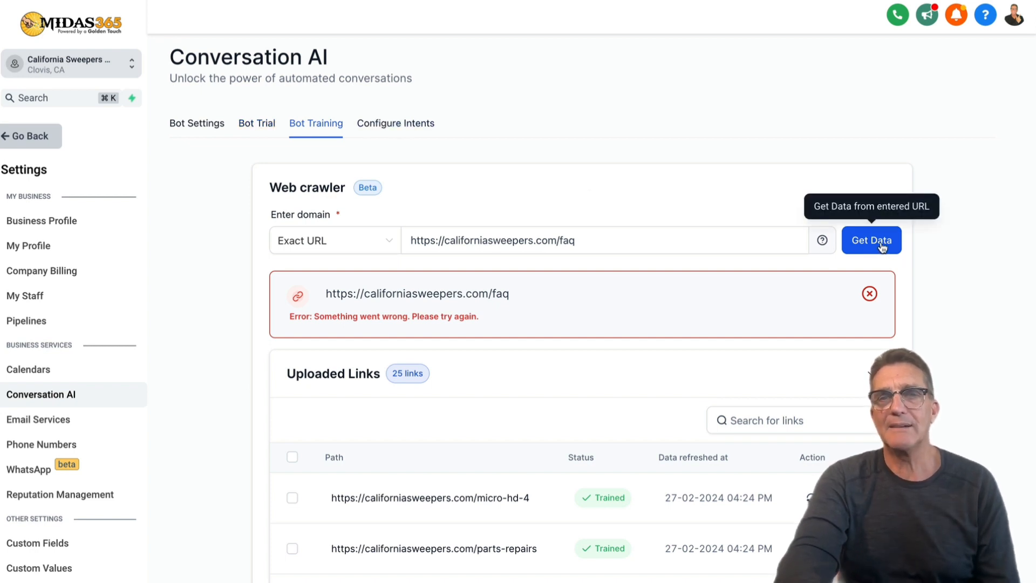
pyautogui.click(648, 234)
pyautogui.moveTo(637, 236); pyautogui.dragTo(408, 232)
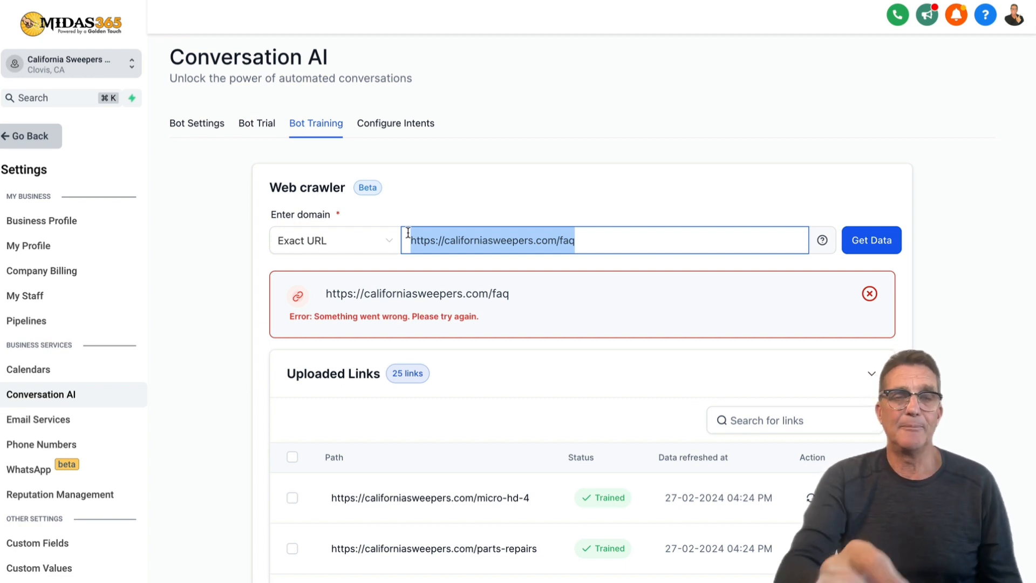
pyautogui.click(629, 245)
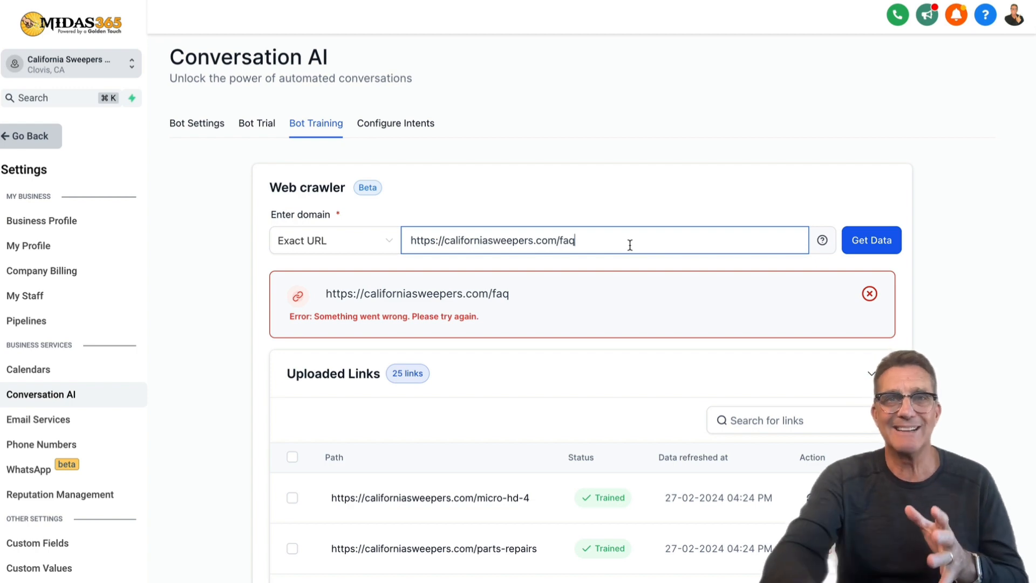
pyautogui.moveTo(608, 239); pyautogui.dragTo(405, 240)
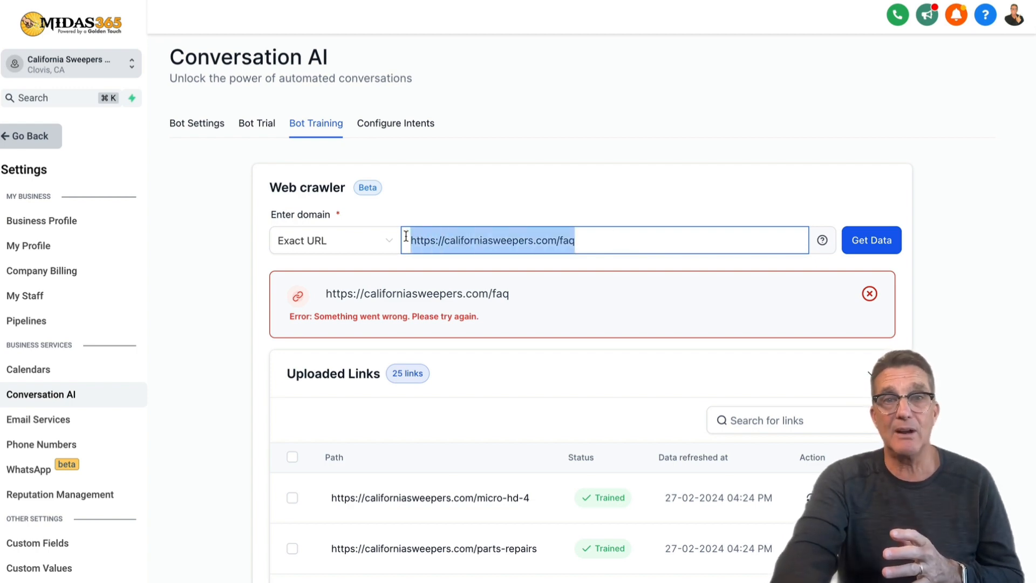
pyautogui.click(628, 241)
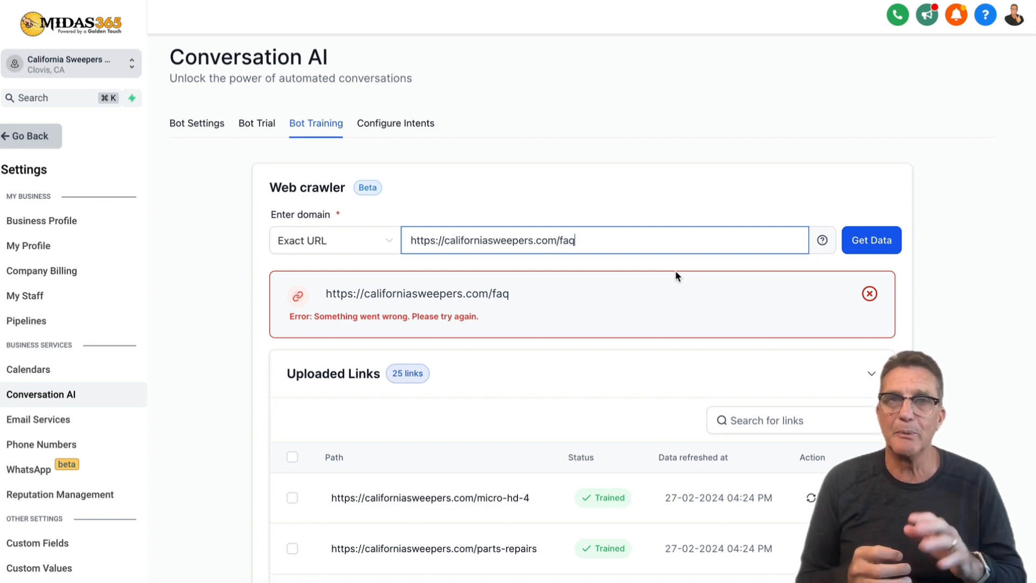
pyautogui.moveTo(636, 240); pyautogui.dragTo(463, 241)
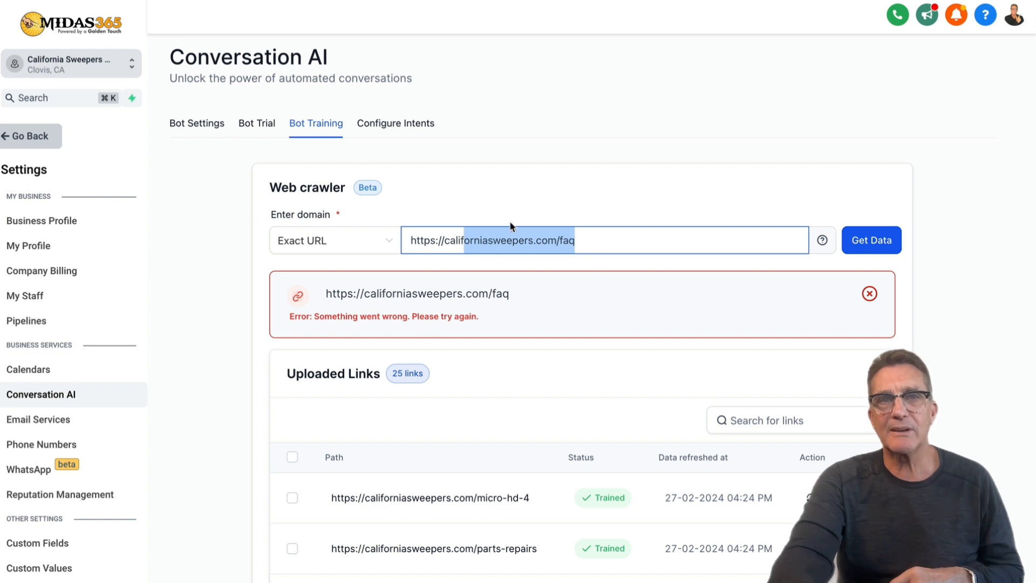
# In Bot Trial, ask the bot 'hey can you help me find a model scrubber'.
pyautogui.click(260, 125)
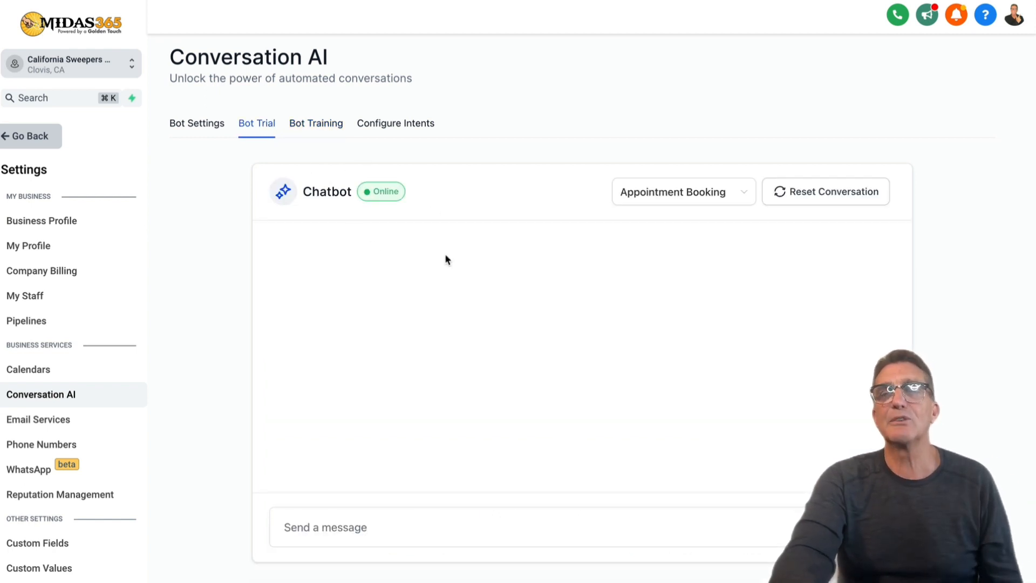
pyautogui.scroll(-1, 451, 269)
pyautogui.scroll(1, 452, 269)
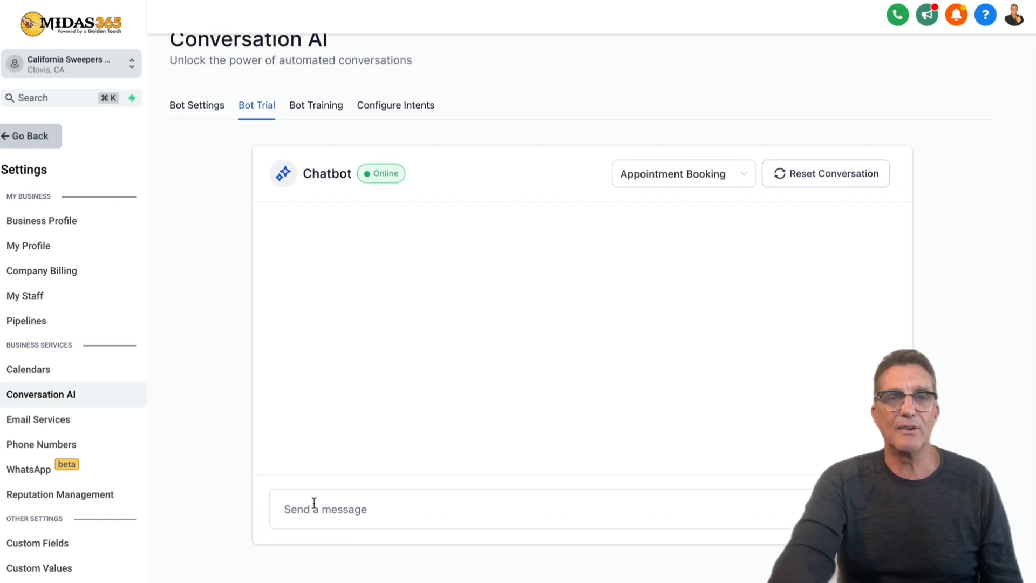
pyautogui.click(314, 509)
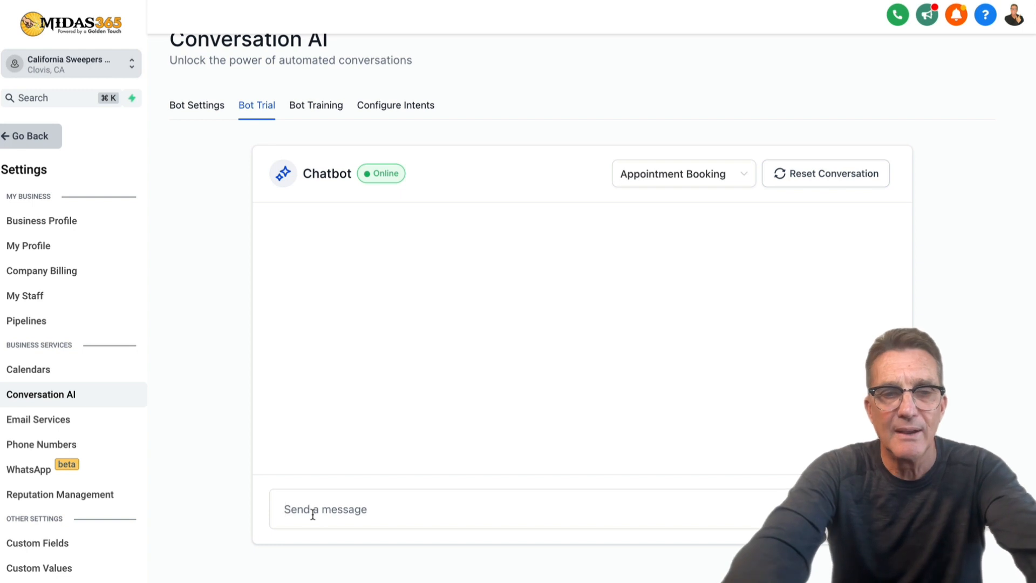
pyautogui.write('hey can ')
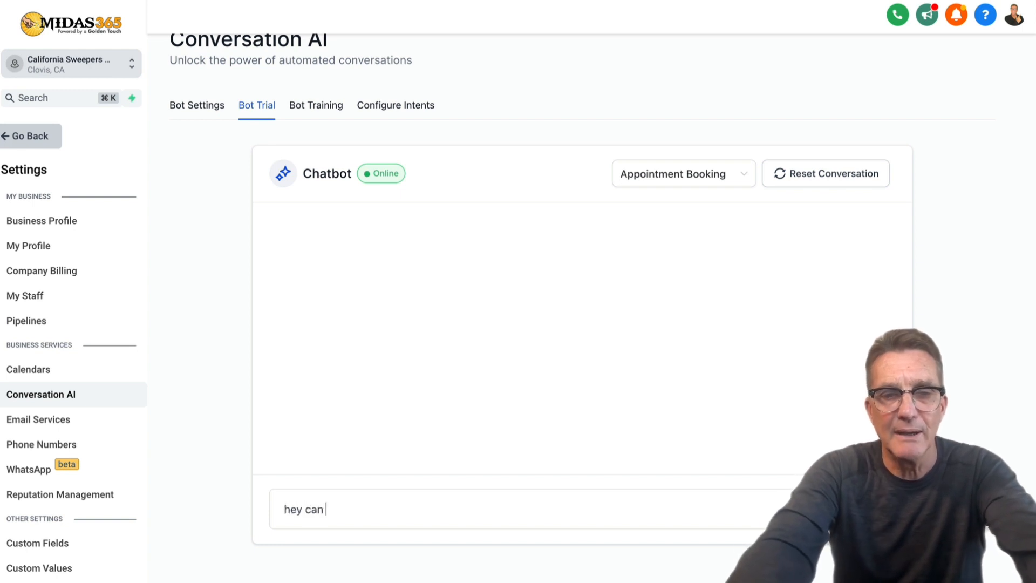
pyautogui.write('you help ')
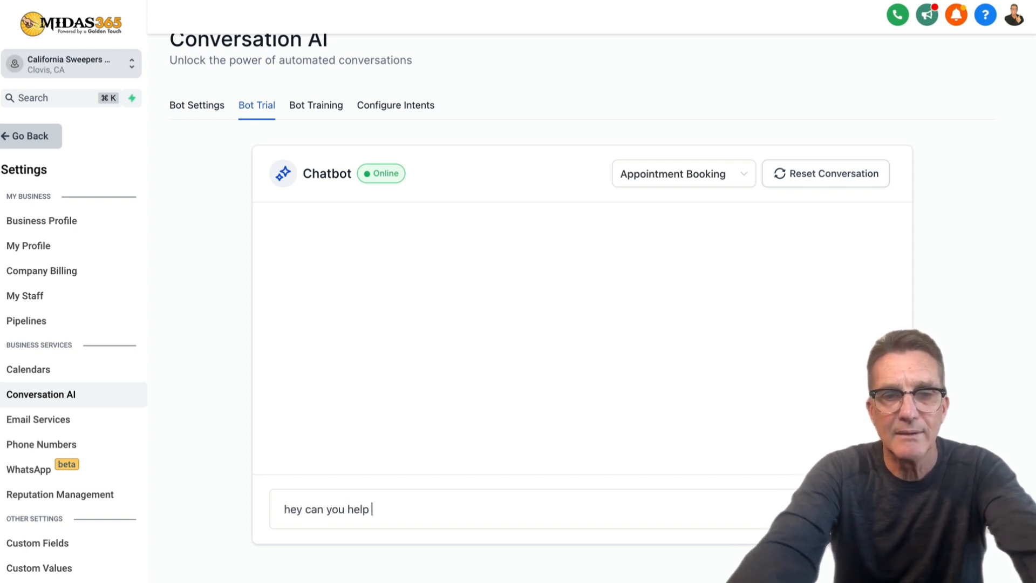
pyautogui.write('me find a')
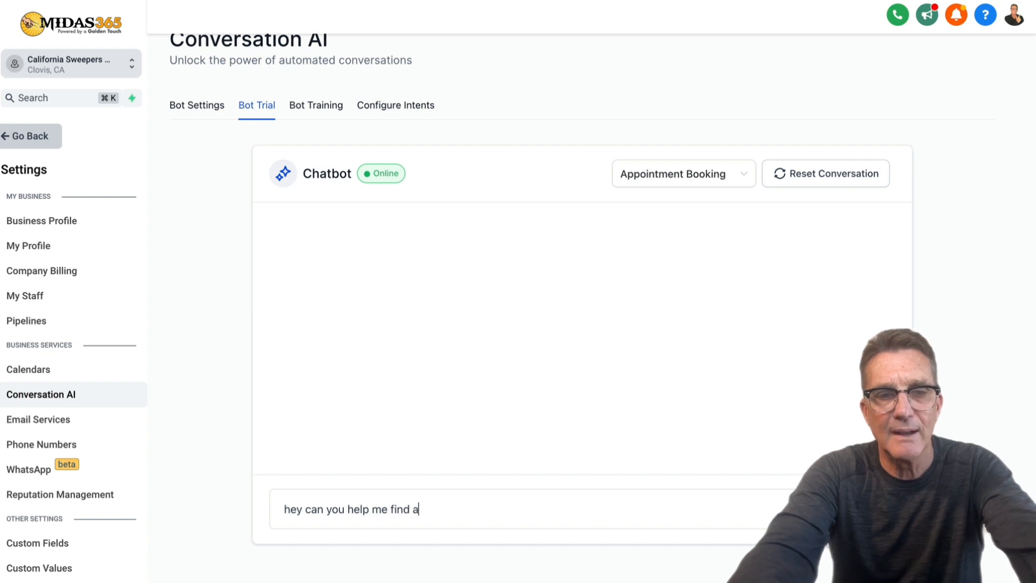
pyautogui.write(' model')
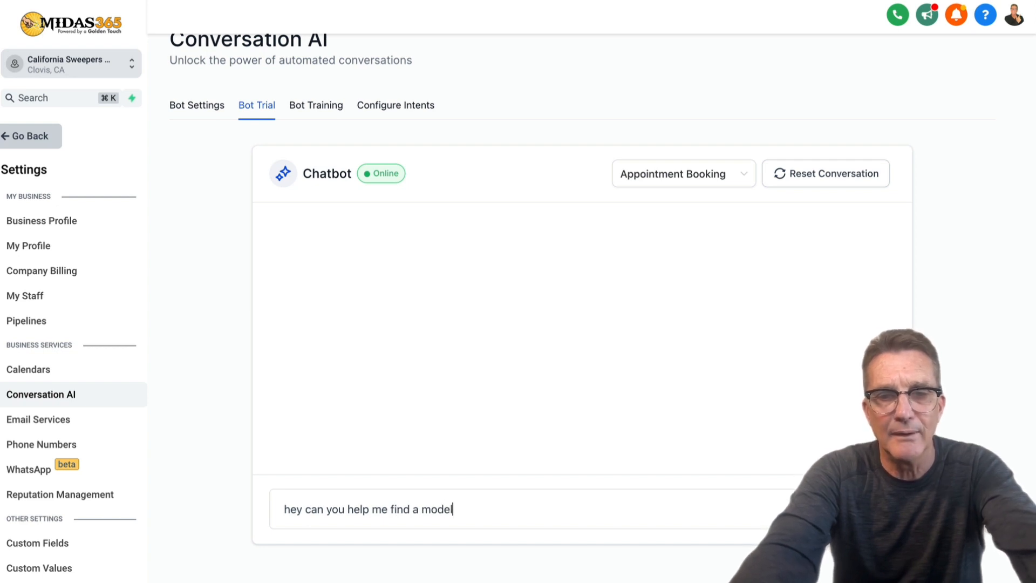
pyautogui.write(' scrub')
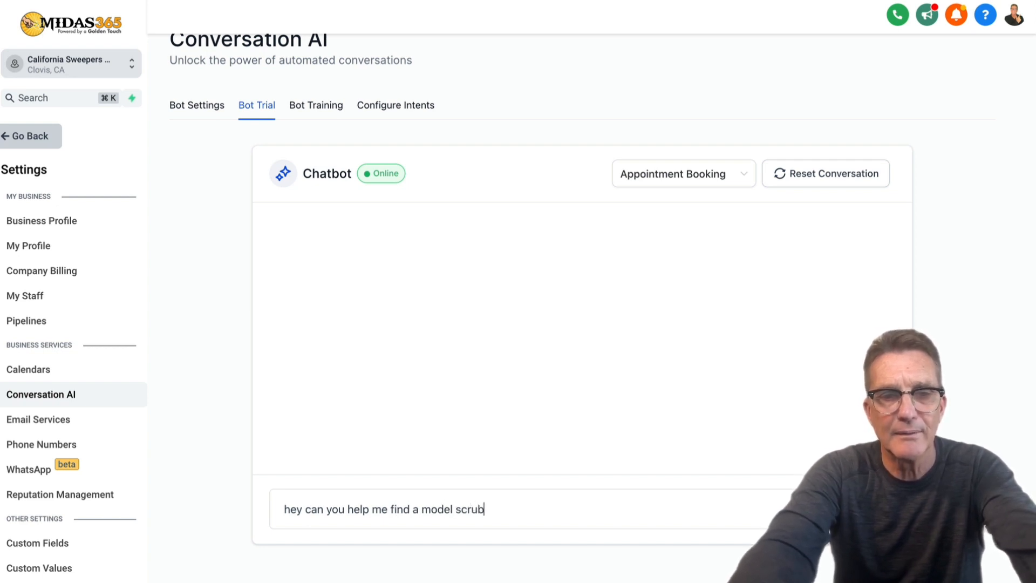
pyautogui.write('ber')
pyautogui.press('Return')
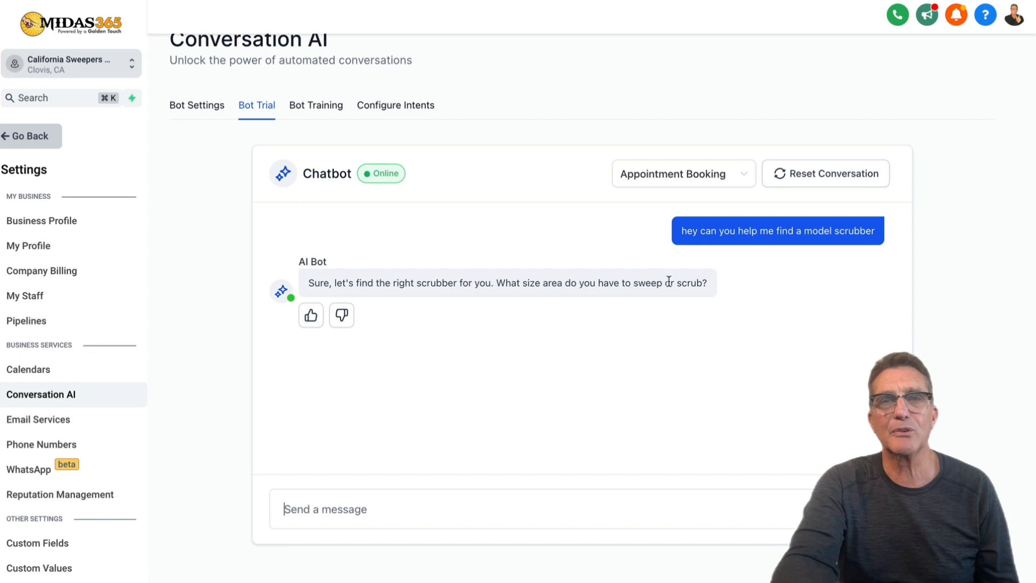
# Reply '10000 sq ft' to the bot and thumbs-up both of its replies.
pyautogui.click(420, 512)
pyautogui.write('10')
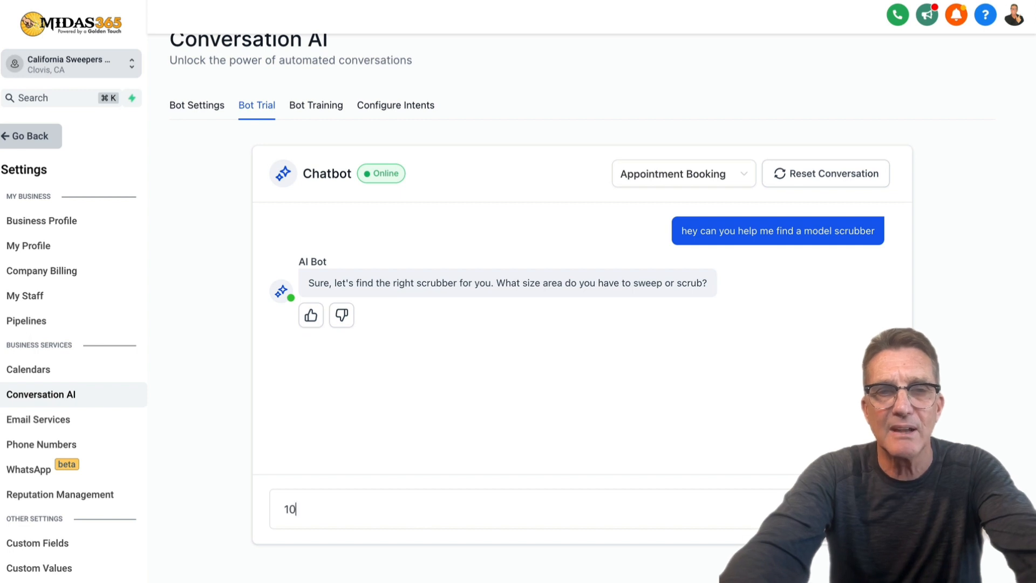
pyautogui.write('000')
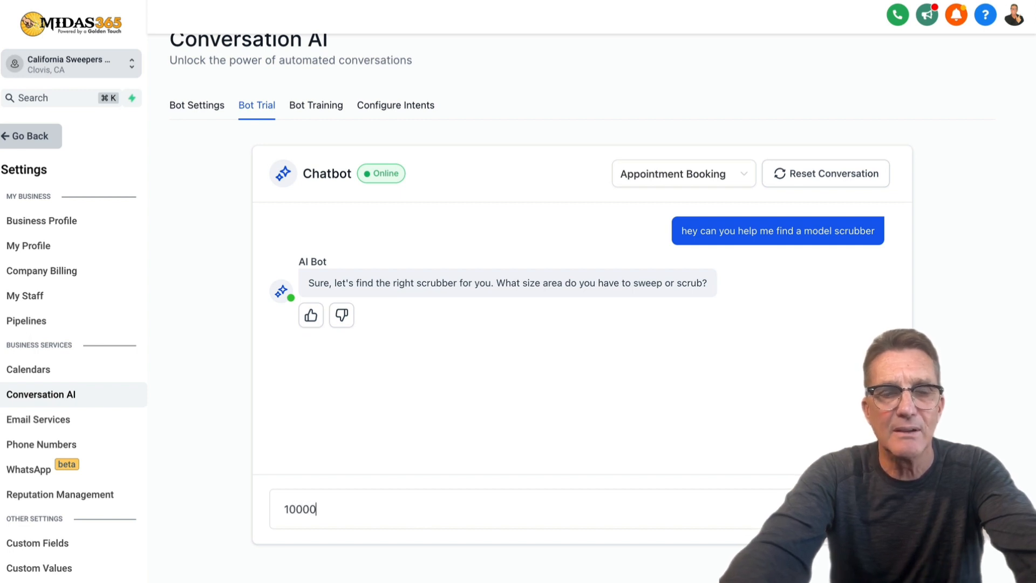
pyautogui.write(' sq ')
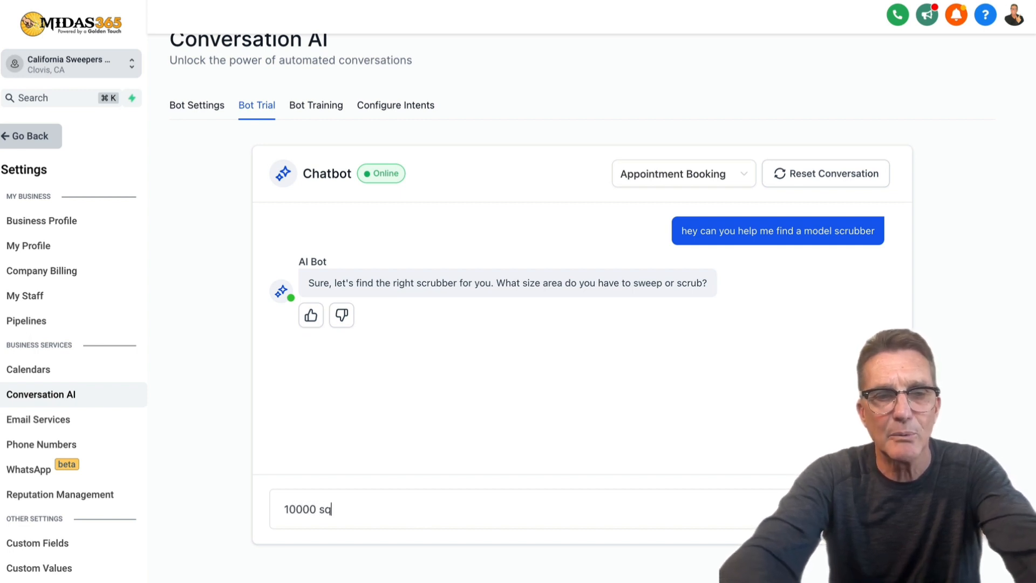
pyautogui.write('ft')
pyautogui.press('Return')
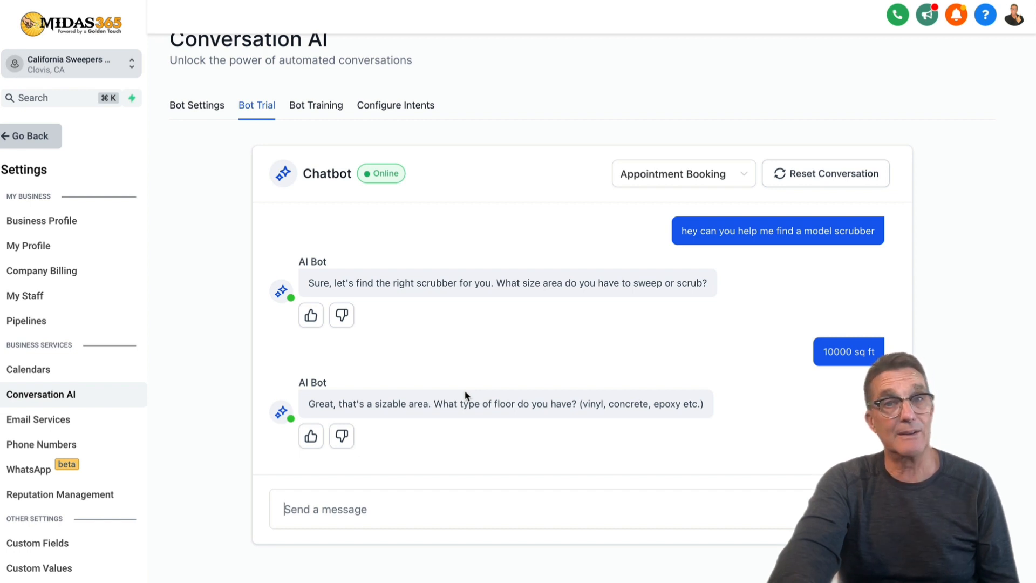
pyautogui.click(311, 316)
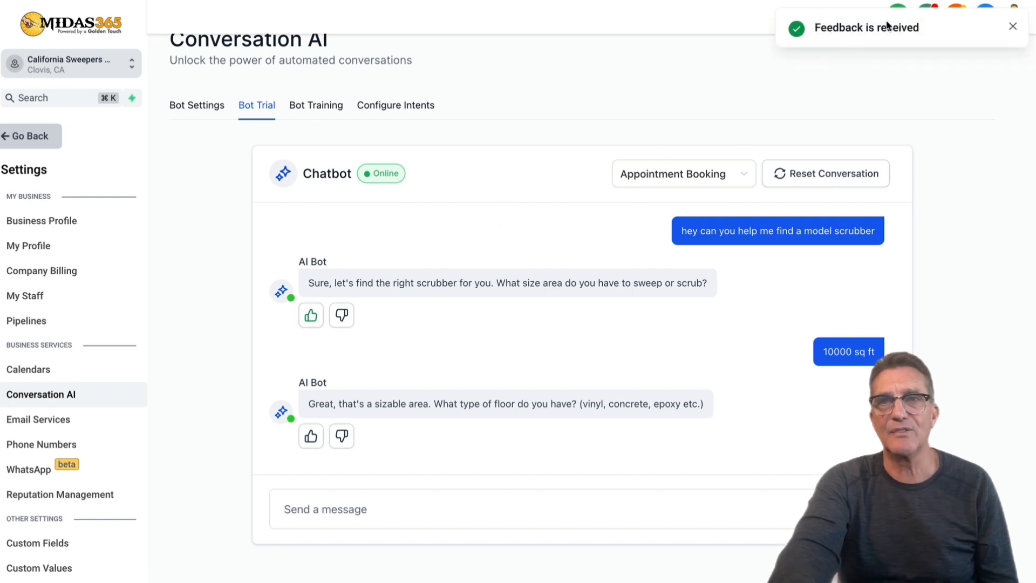
pyautogui.click(311, 437)
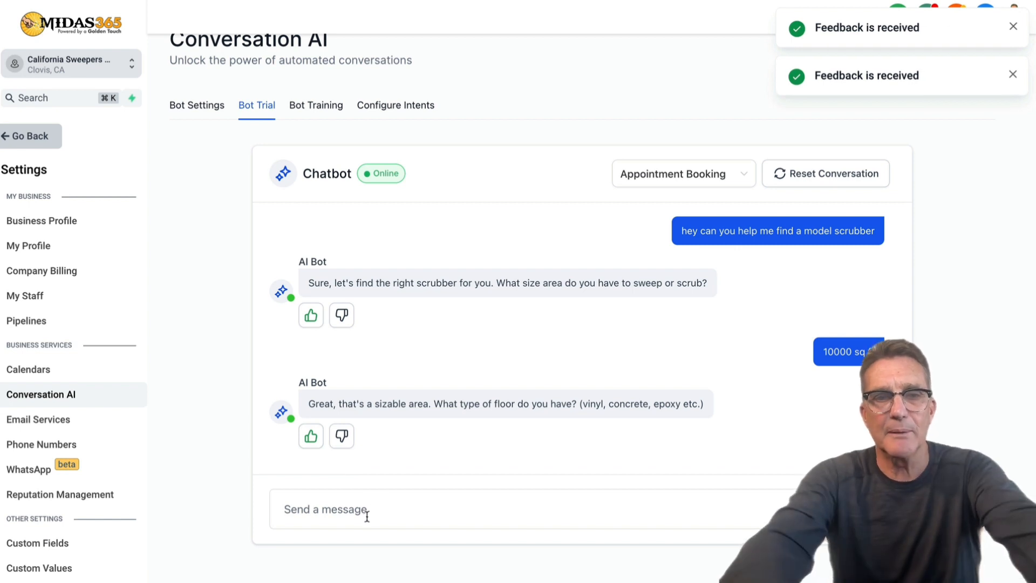
# Answer 'epoxy' and 'liquids', then thumbs-up the bot's epoxy-floors reply.
pyautogui.write('epoxy')
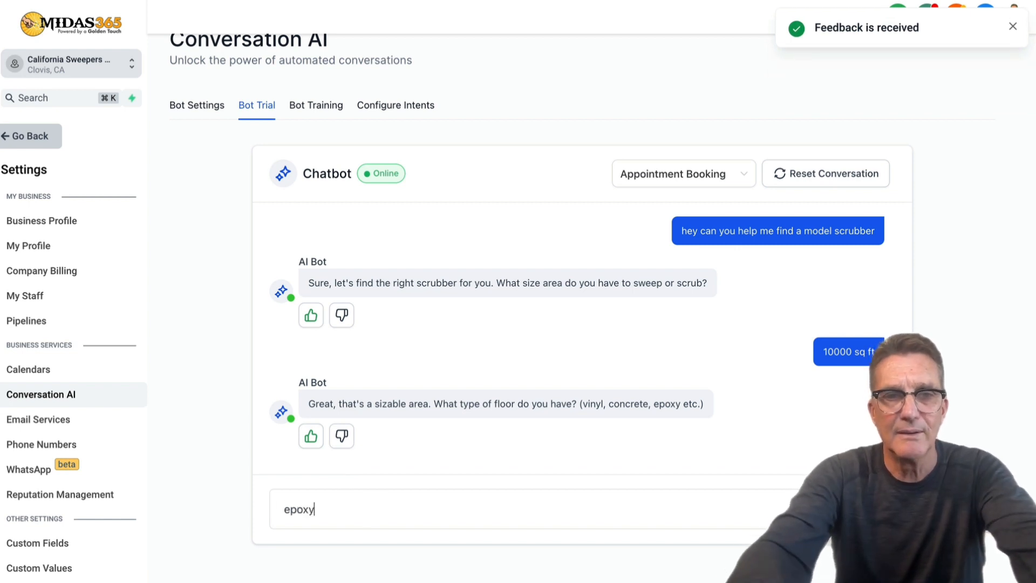
pyautogui.press('Return')
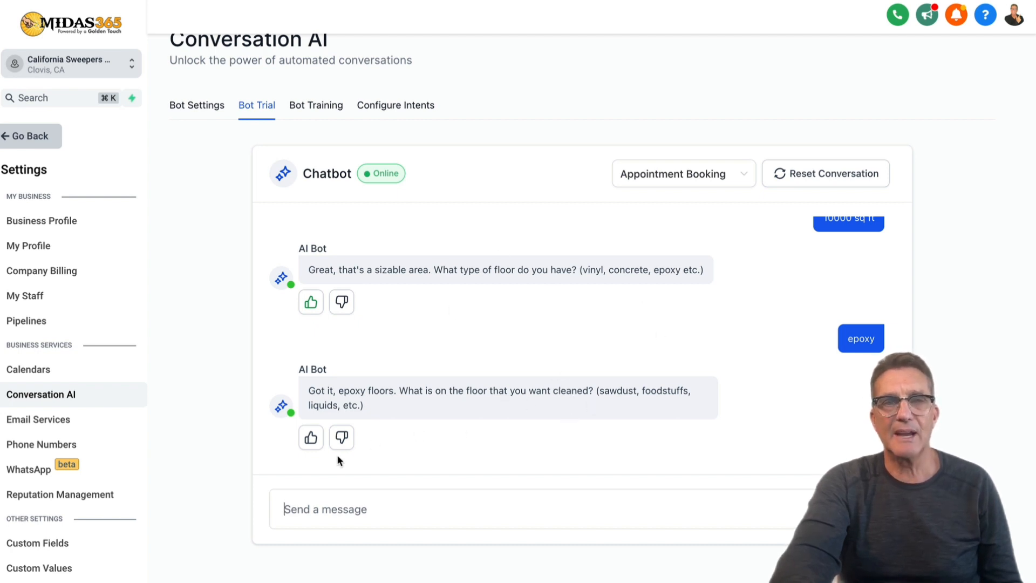
pyautogui.write('li')
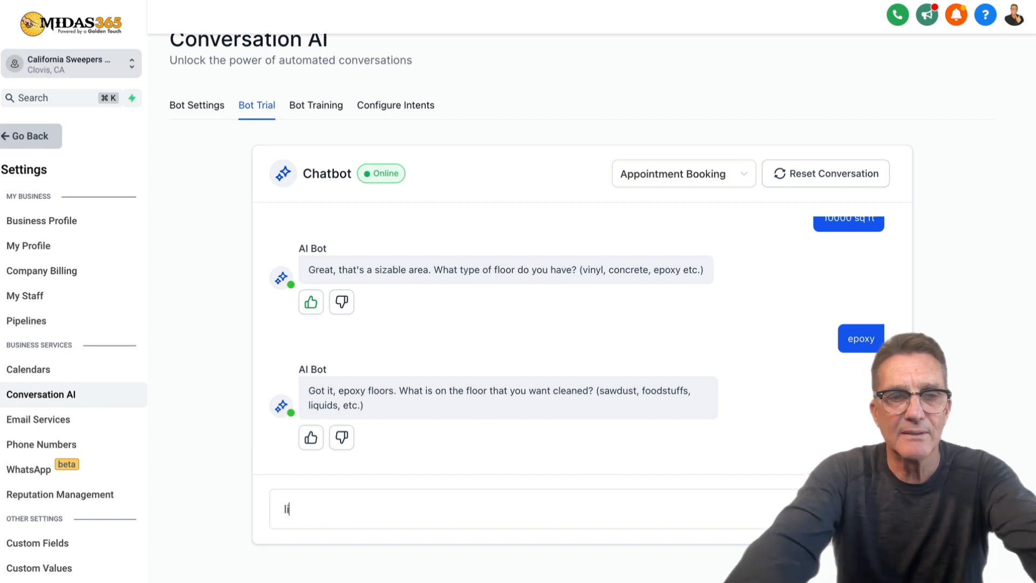
pyautogui.write('quids')
pyautogui.press('Return')
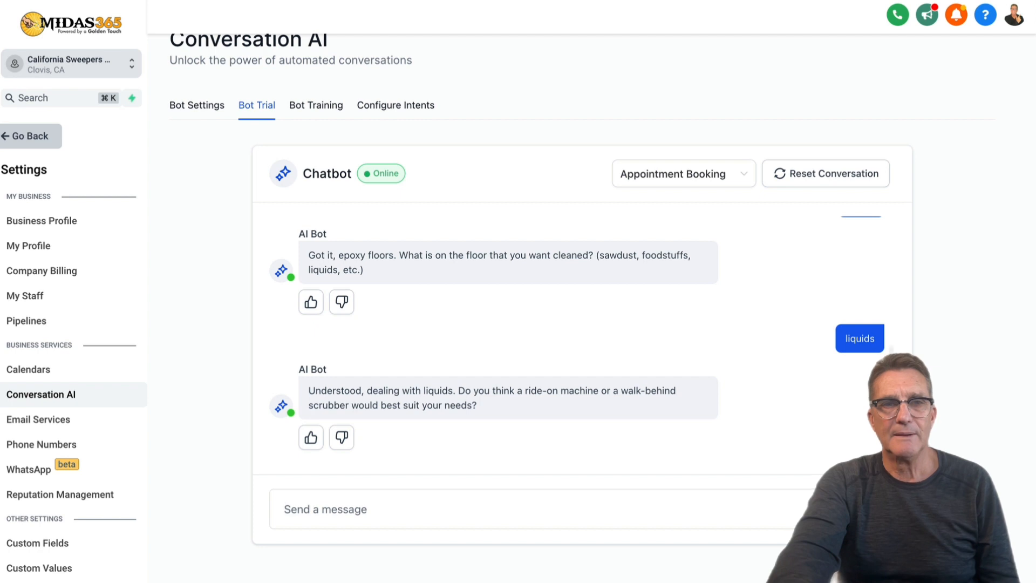
pyautogui.click(311, 302)
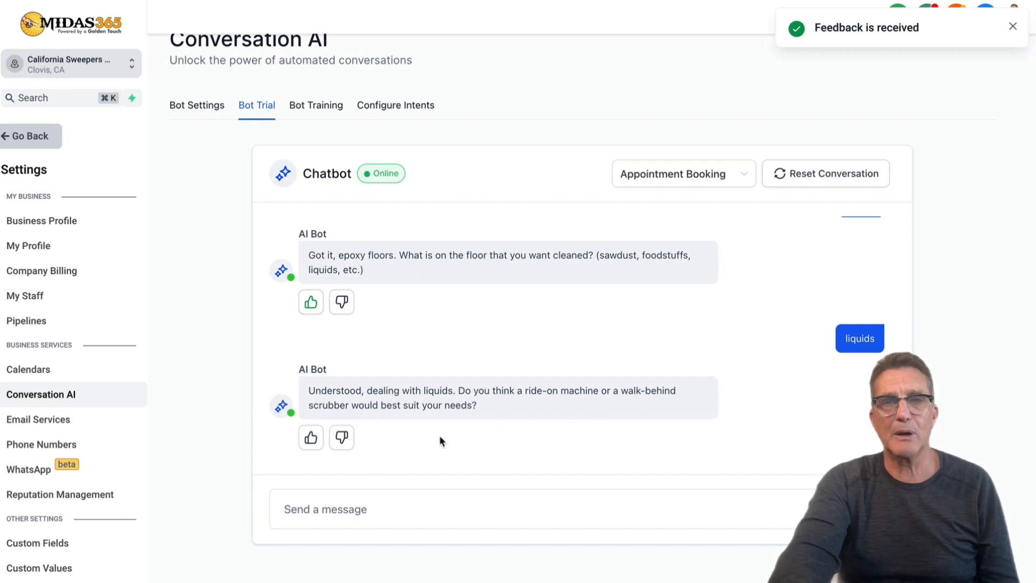
pyautogui.click(312, 514)
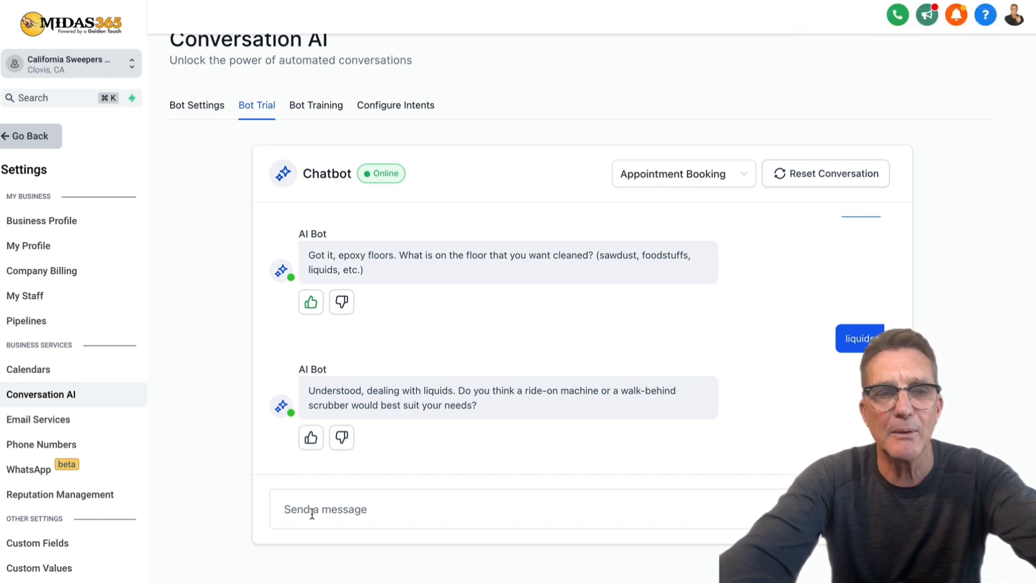
# Ask 'well which would you suggest?' and rate the ride-on recommendation helpful.
pyautogui.write('well ')
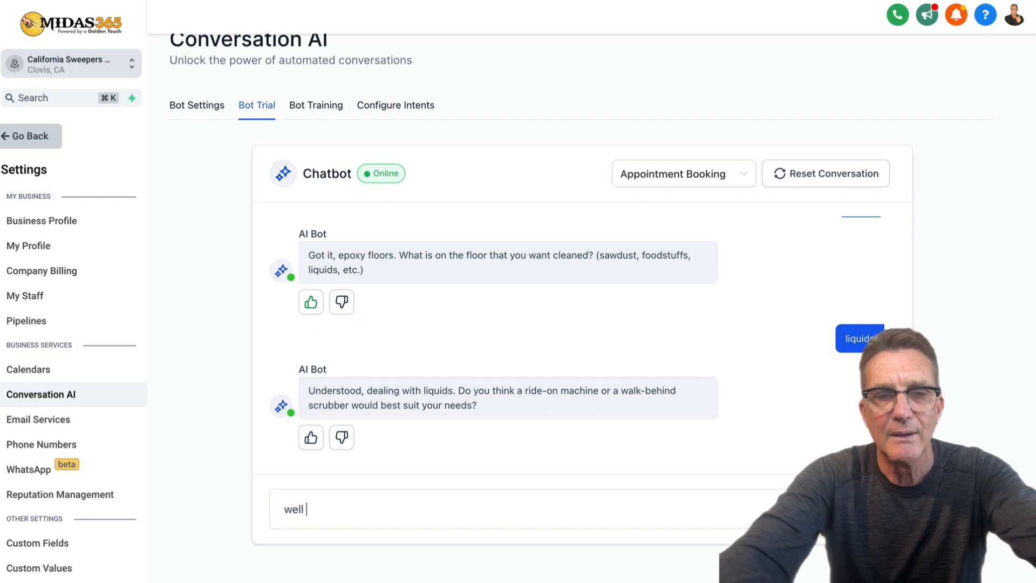
pyautogui.write('which ')
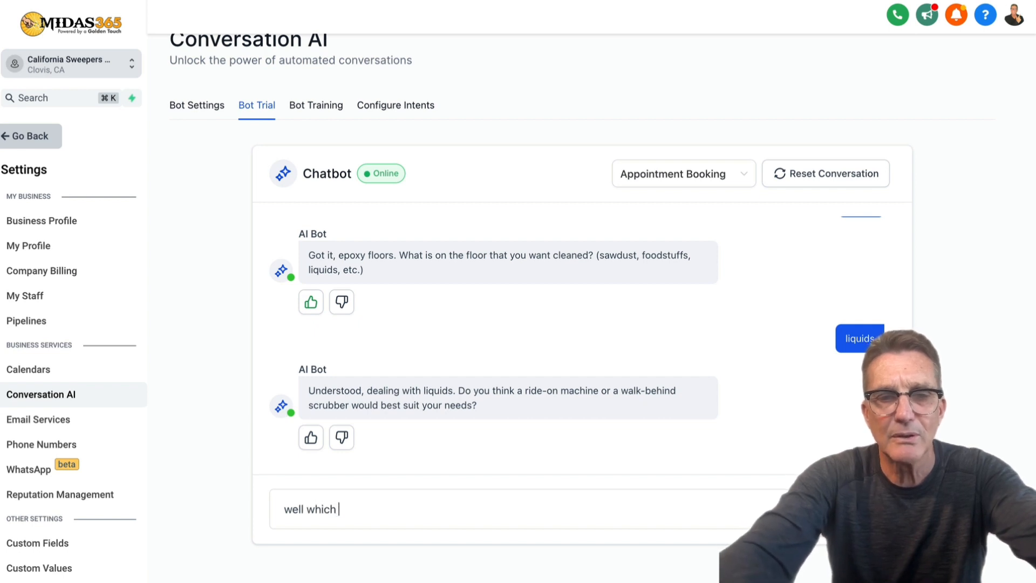
pyautogui.write('would you')
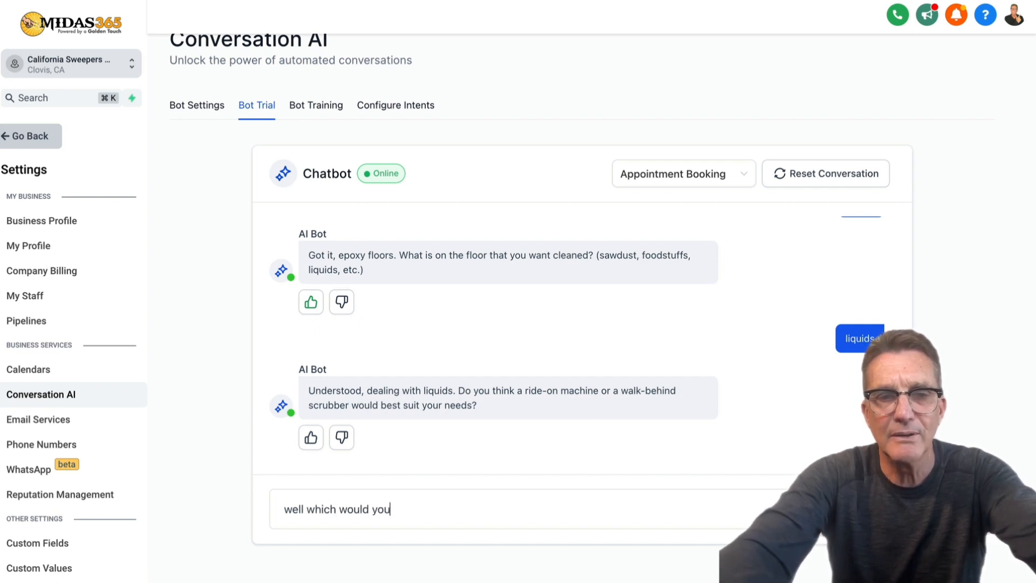
pyautogui.write(' sugges')
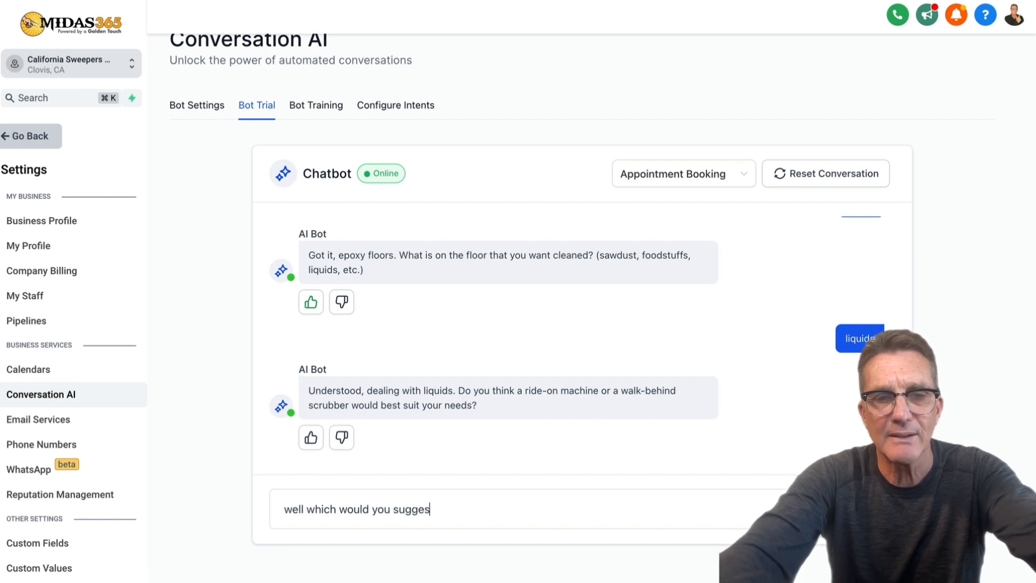
pyautogui.write('t?')
pyautogui.press('Return')
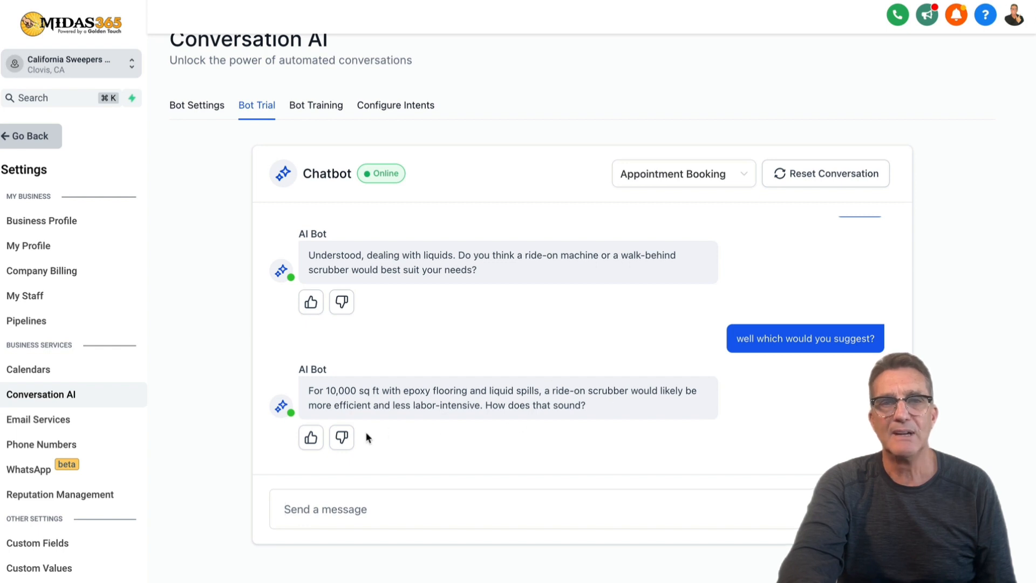
pyautogui.click(312, 439)
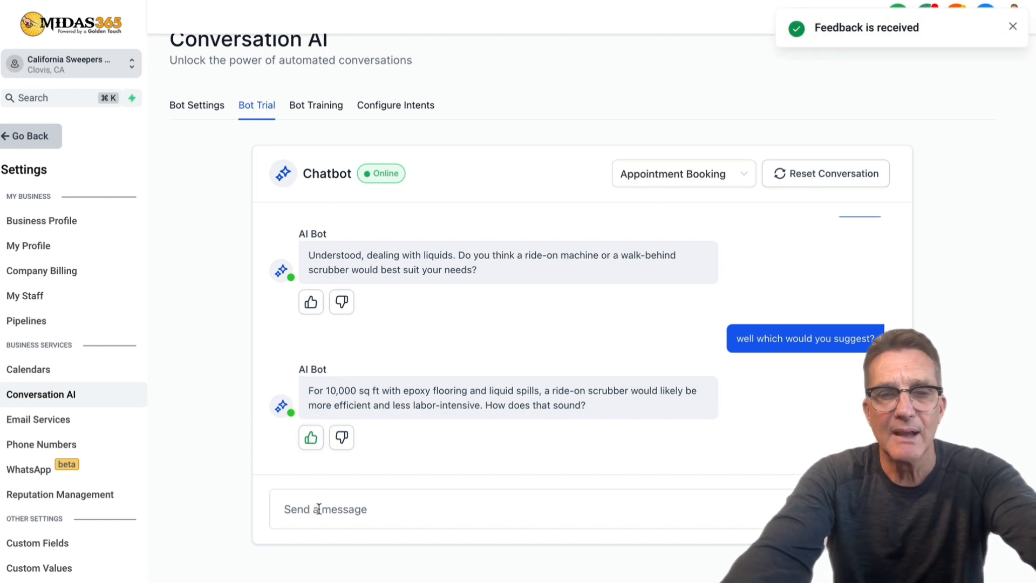
# Ask 'how much are they?' and rate the pricing reply helpful.
pyautogui.click(319, 509)
pyautogui.write('how much ')
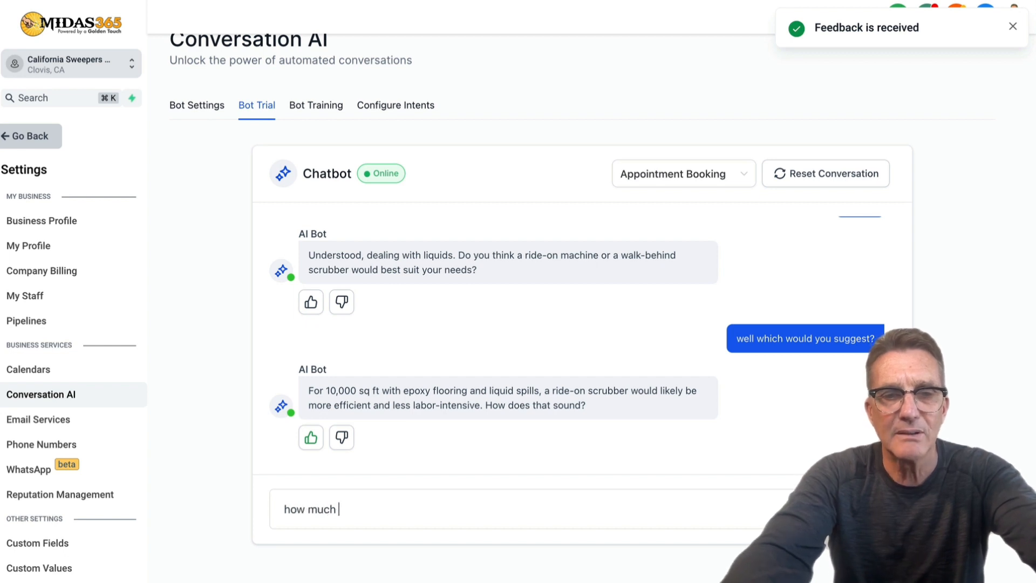
pyautogui.write('are they?')
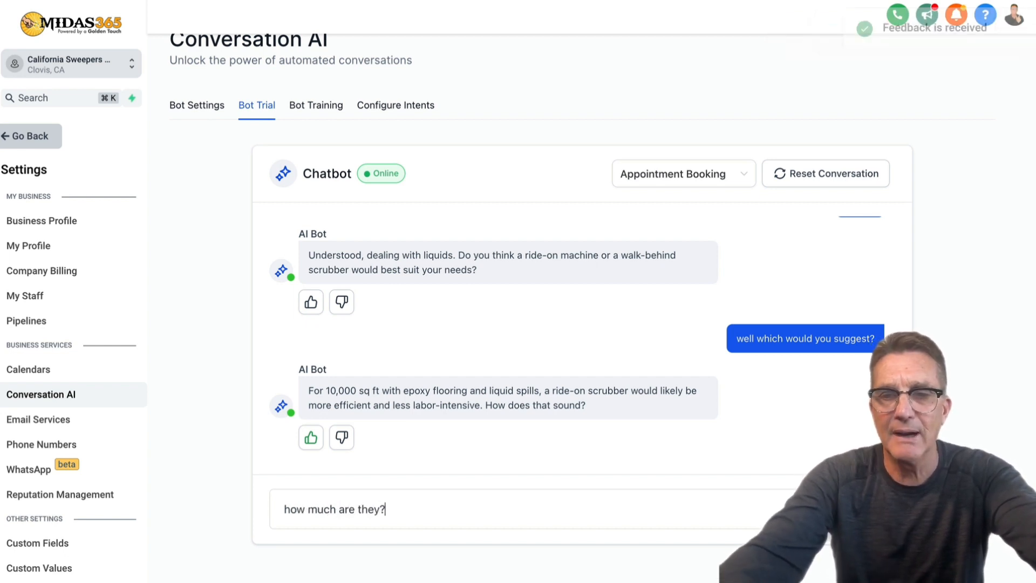
pyautogui.press('Return')
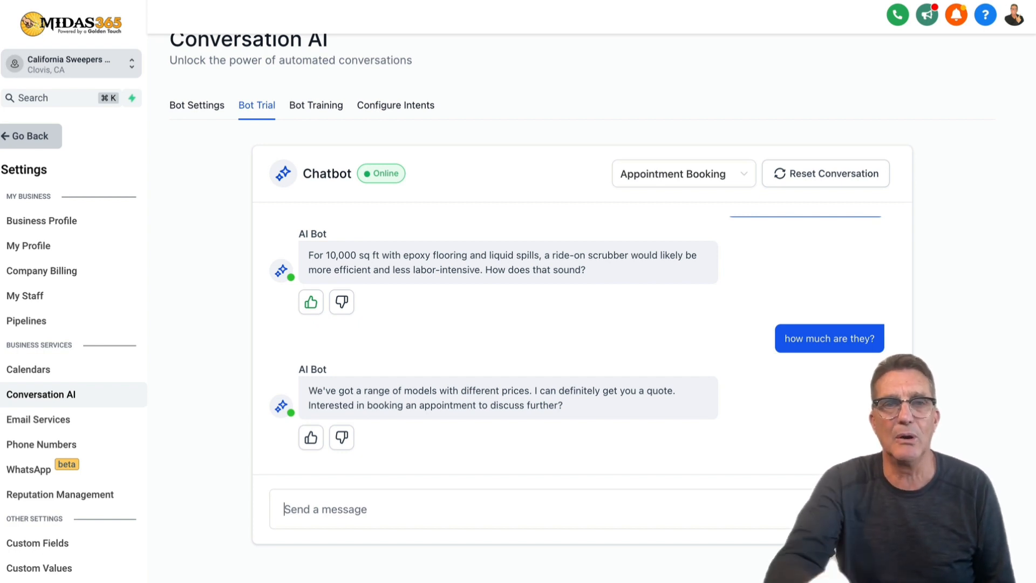
pyautogui.click(311, 438)
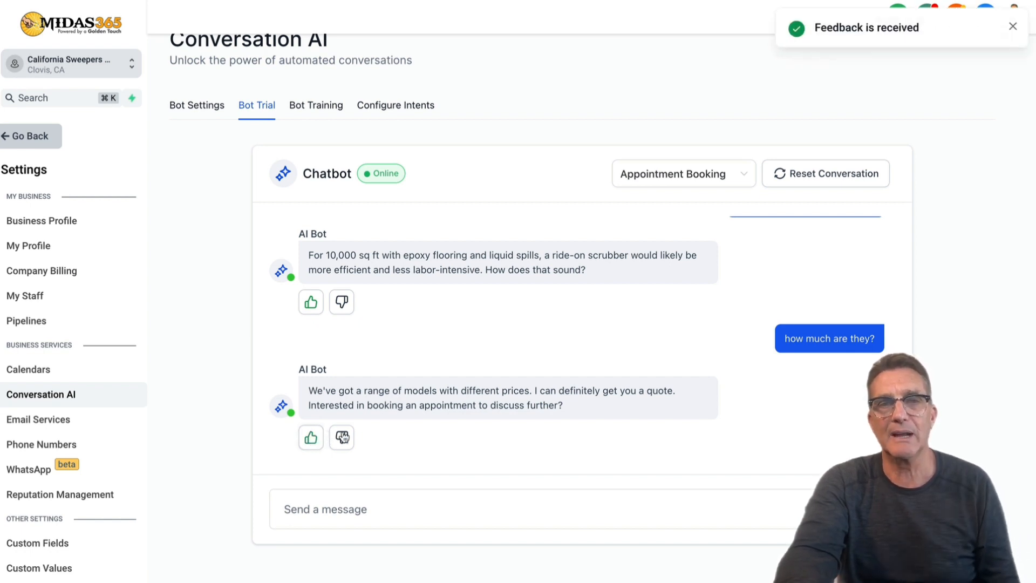
# Ask the bot to tell you more about its machines and rate the GTX scrubber reply helpful.
pyautogui.click(332, 512)
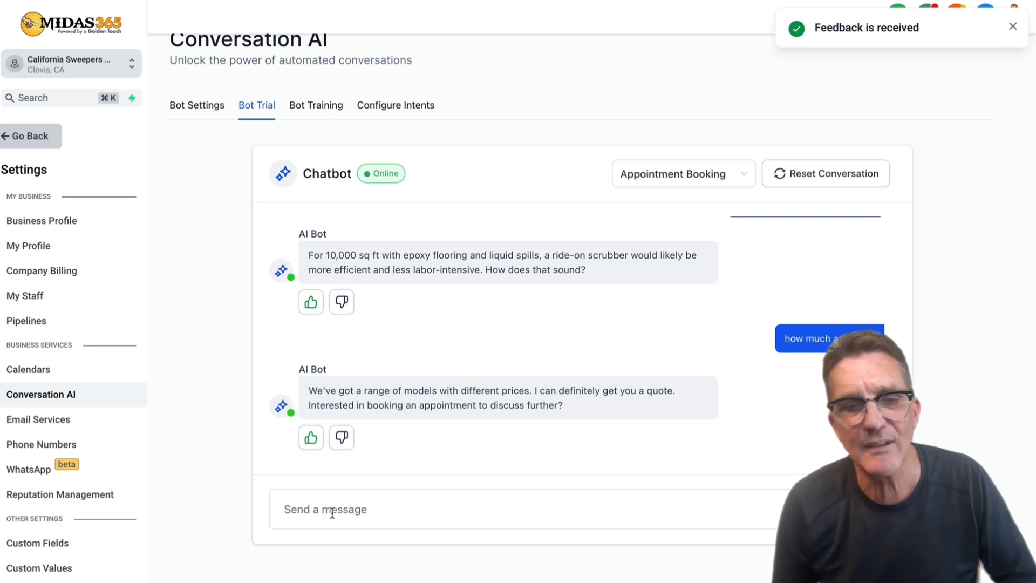
pyautogui.write('n')
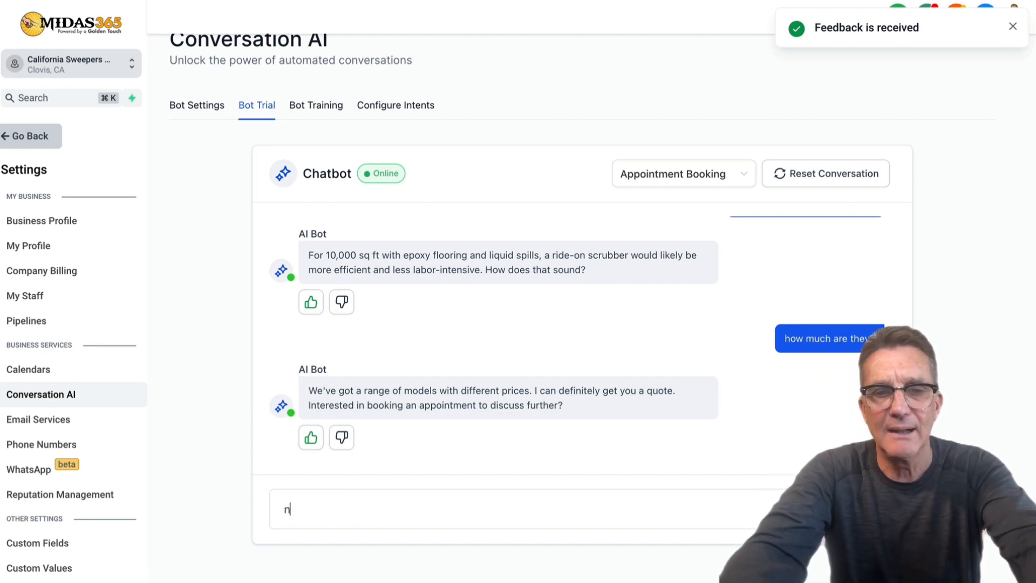
pyautogui.write('ot quit')
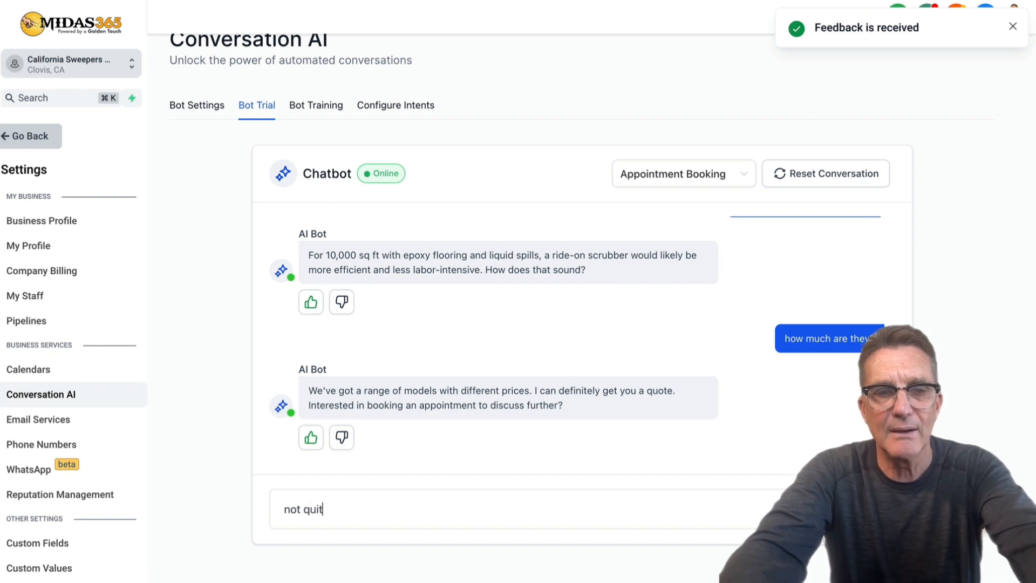
pyautogui.write('e ready fo')
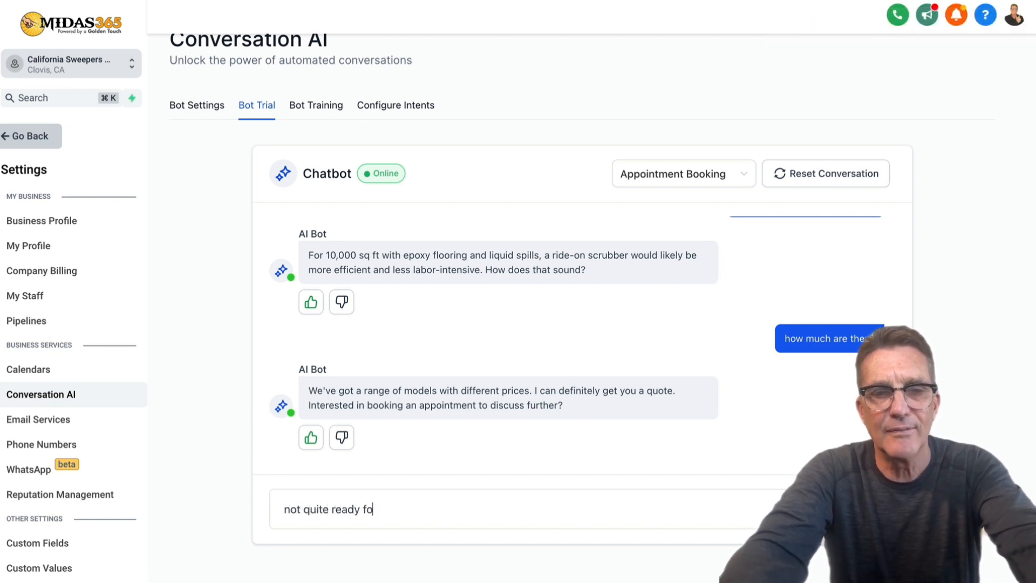
pyautogui.write('r that, can')
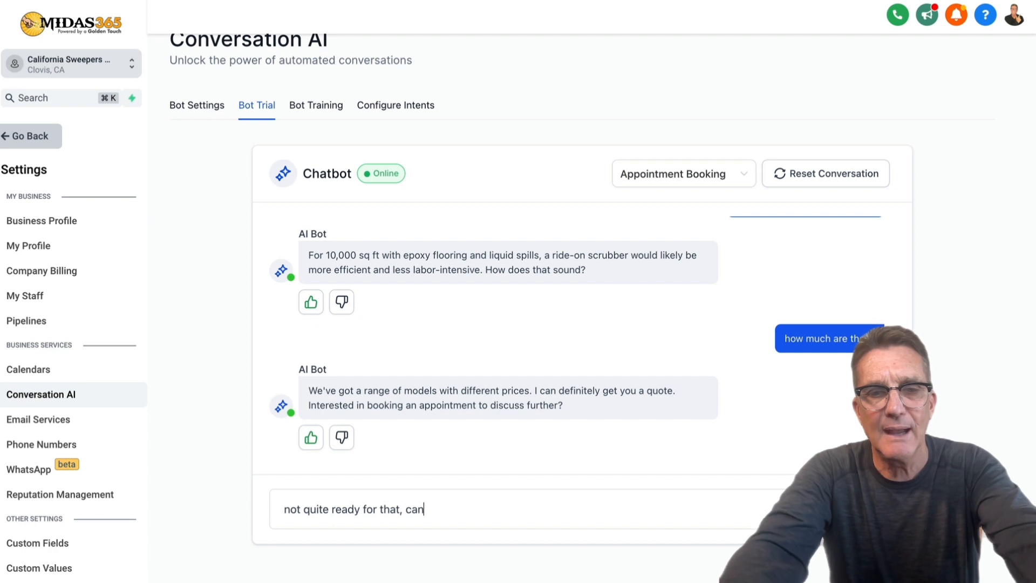
pyautogui.write(' you tell ')
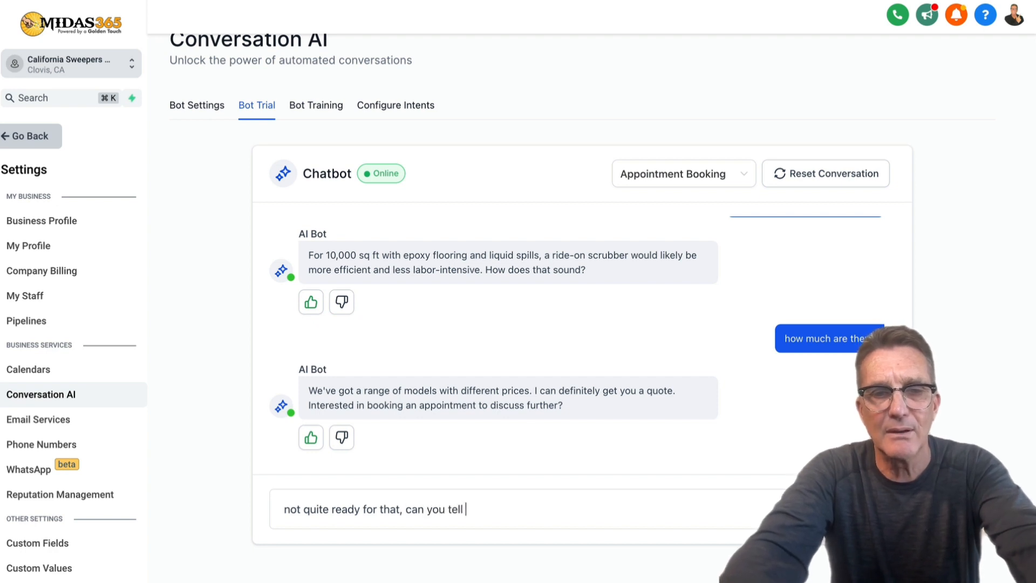
pyautogui.write('me more ab')
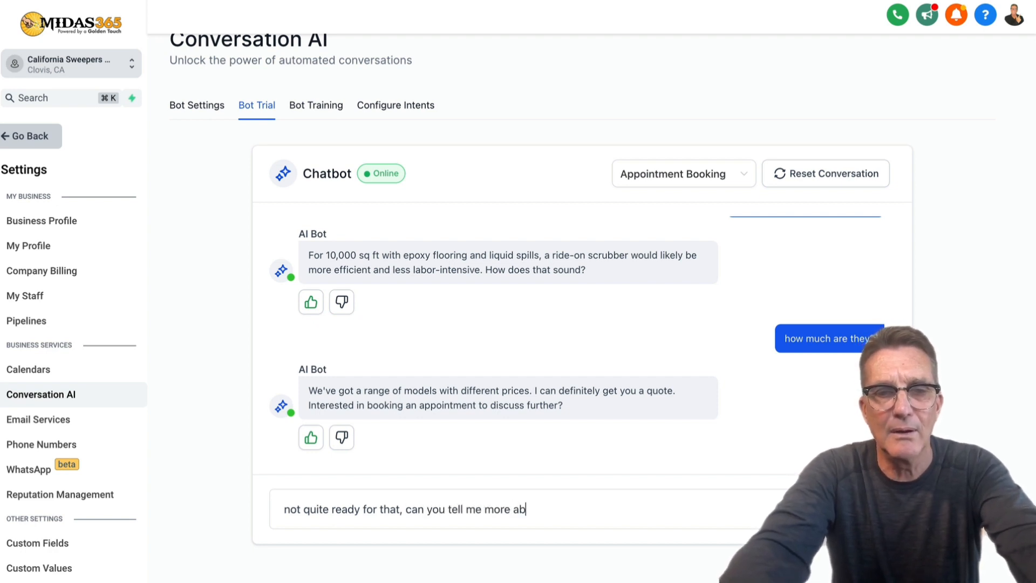
pyautogui.write('out your ')
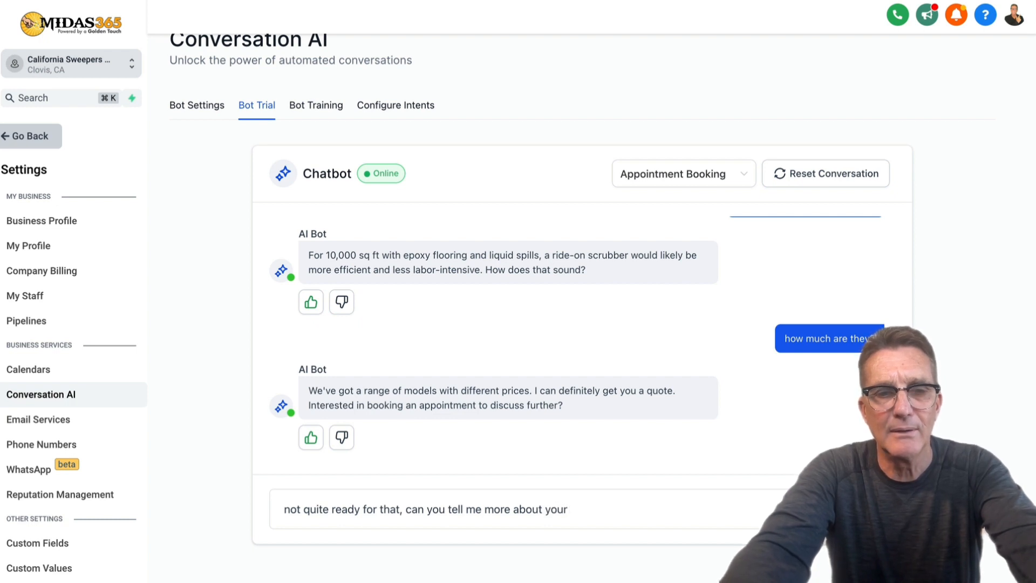
pyautogui.write('ma')
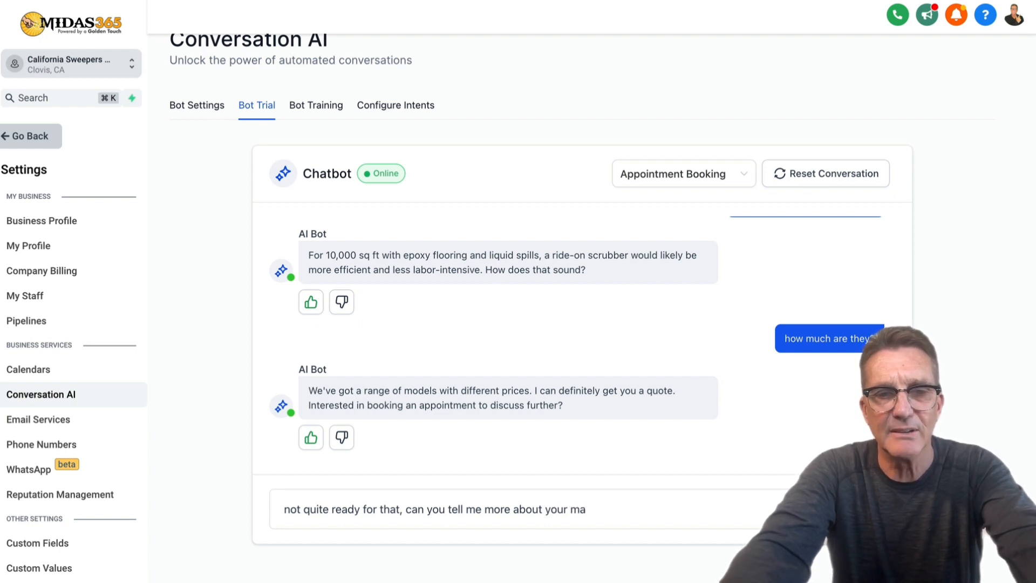
pyautogui.write('chines?')
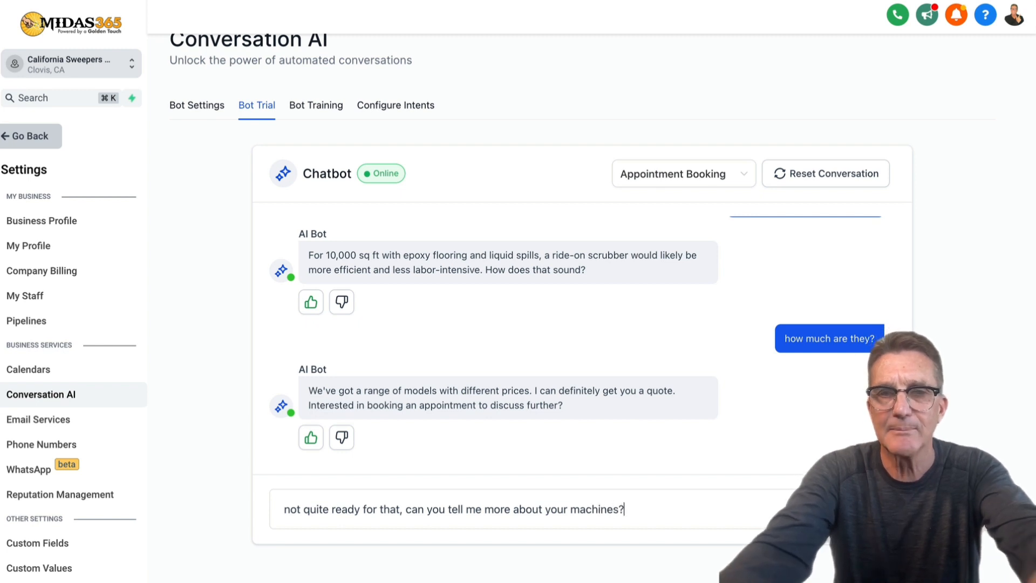
pyautogui.press('Return')
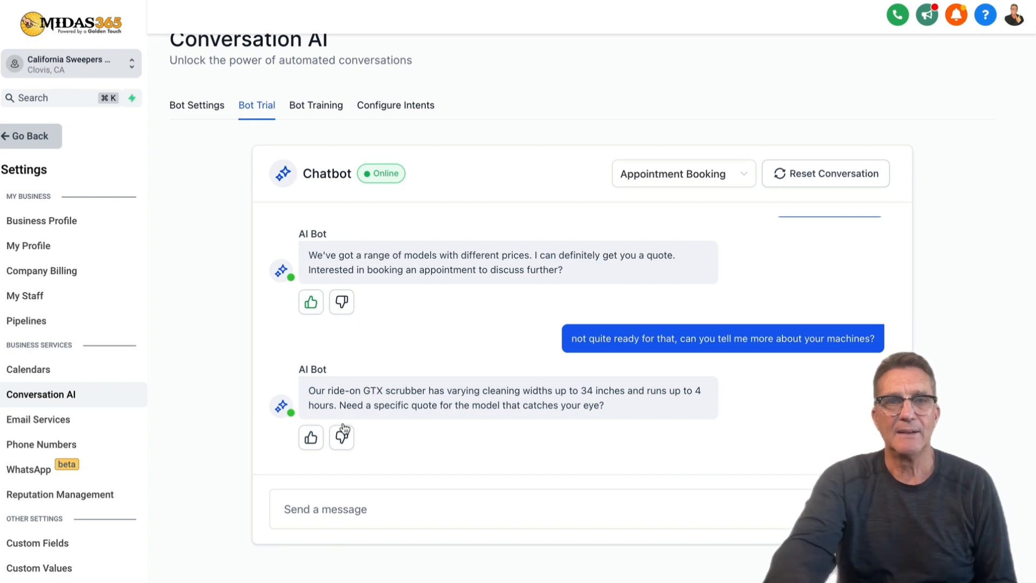
pyautogui.click(312, 439)
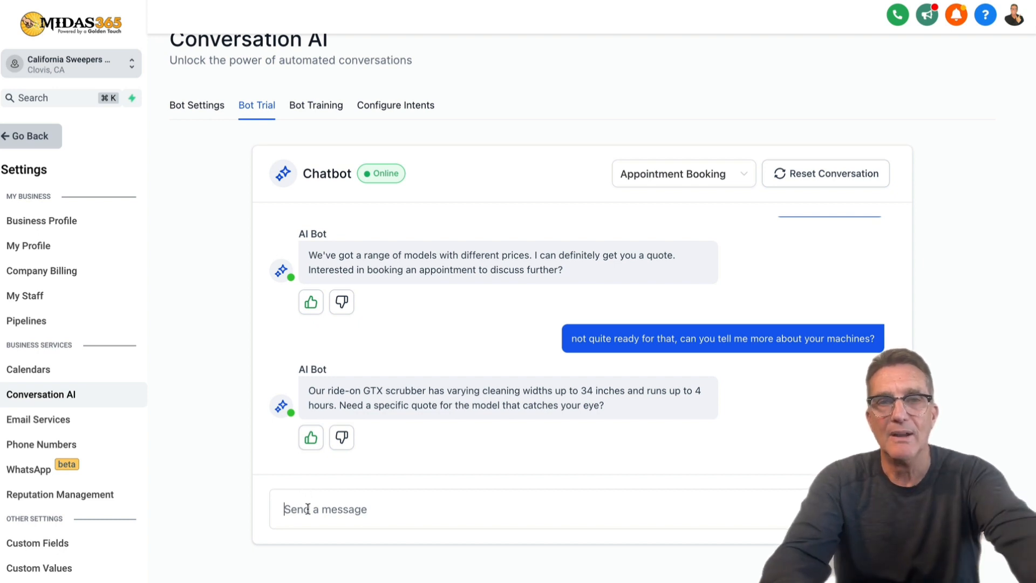
# Send 'yes i'd like a quote. Can you suggest several models?' and thumbs-up the reply.
pyautogui.write('yes')
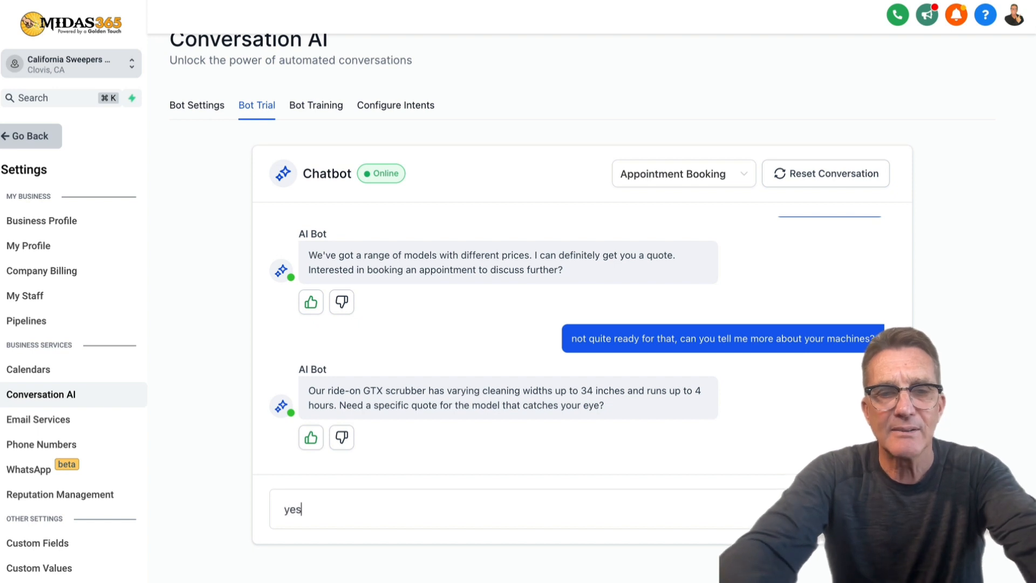
pyautogui.write(" i'd")
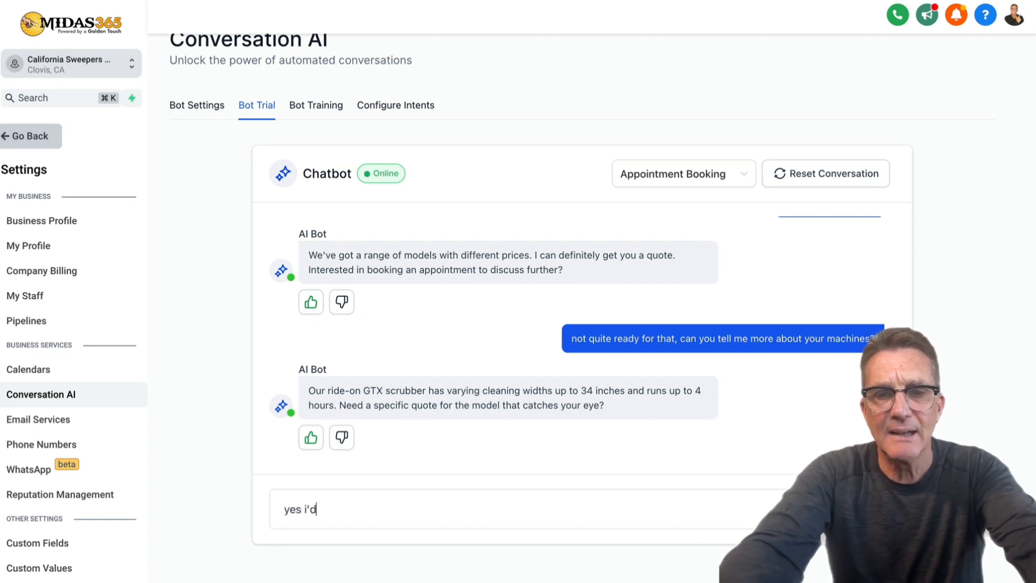
pyautogui.write(' like a q')
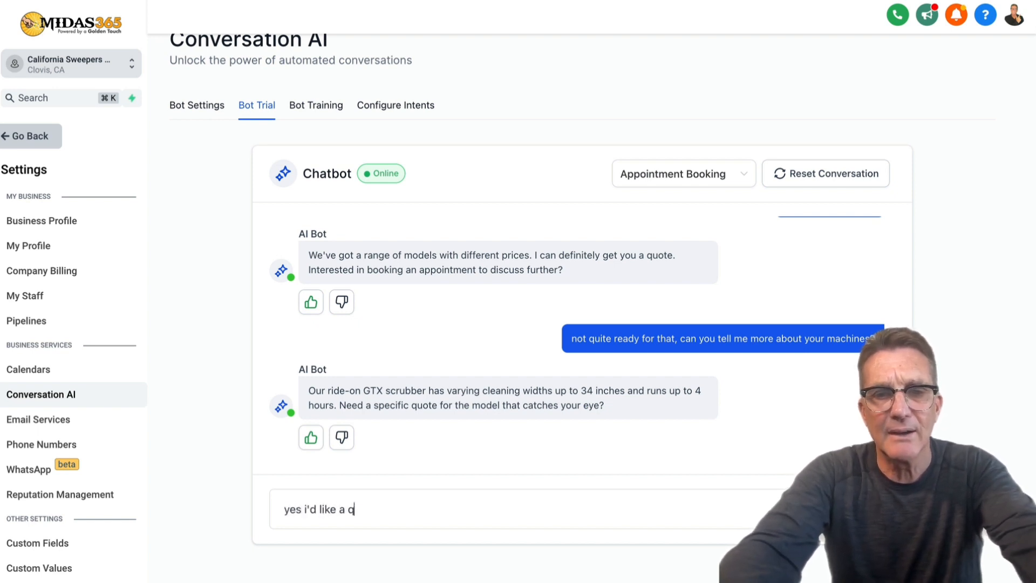
pyautogui.write('uote.')
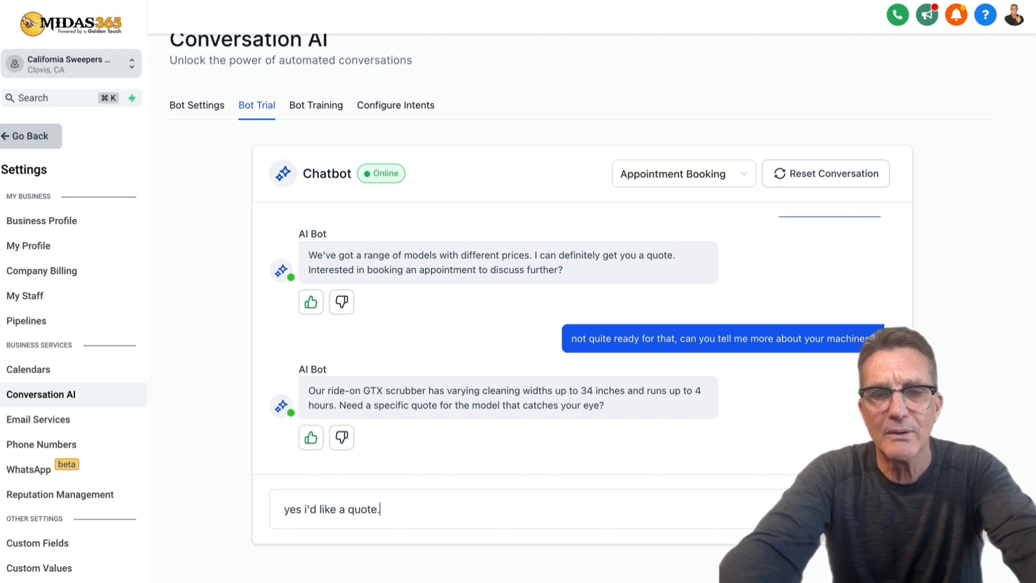
pyautogui.write(' Can you ')
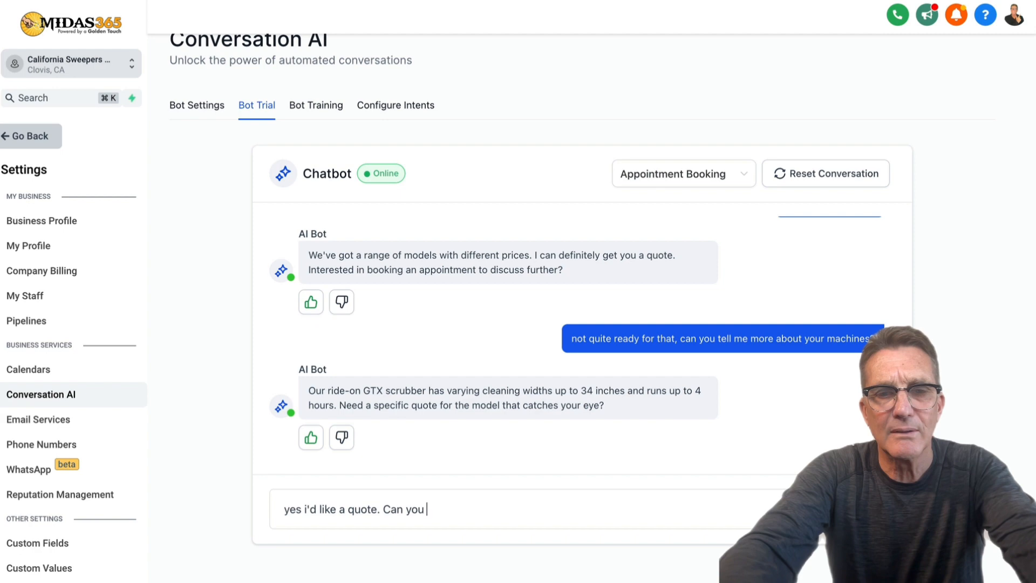
pyautogui.write('suggest ')
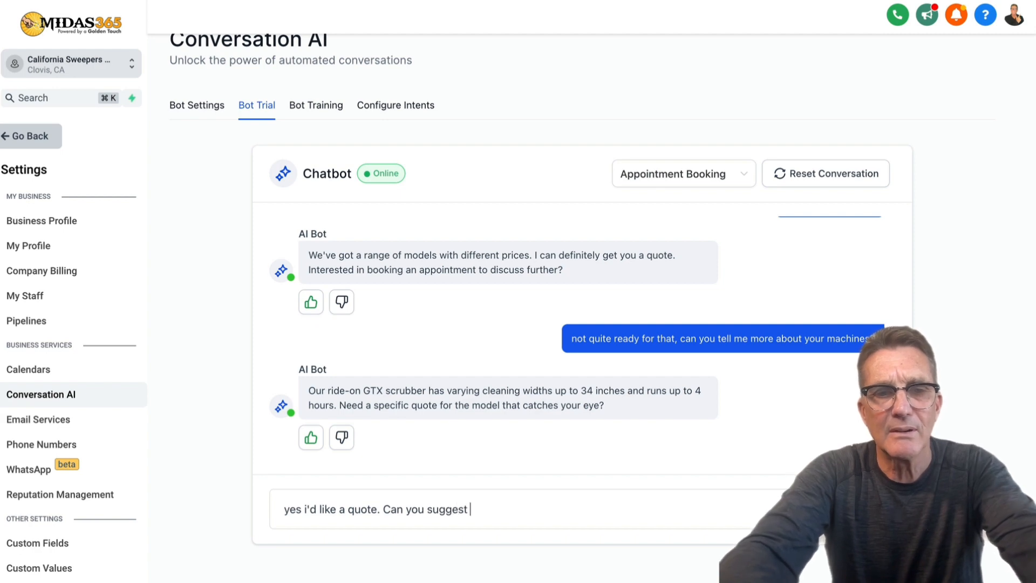
pyautogui.write('several m')
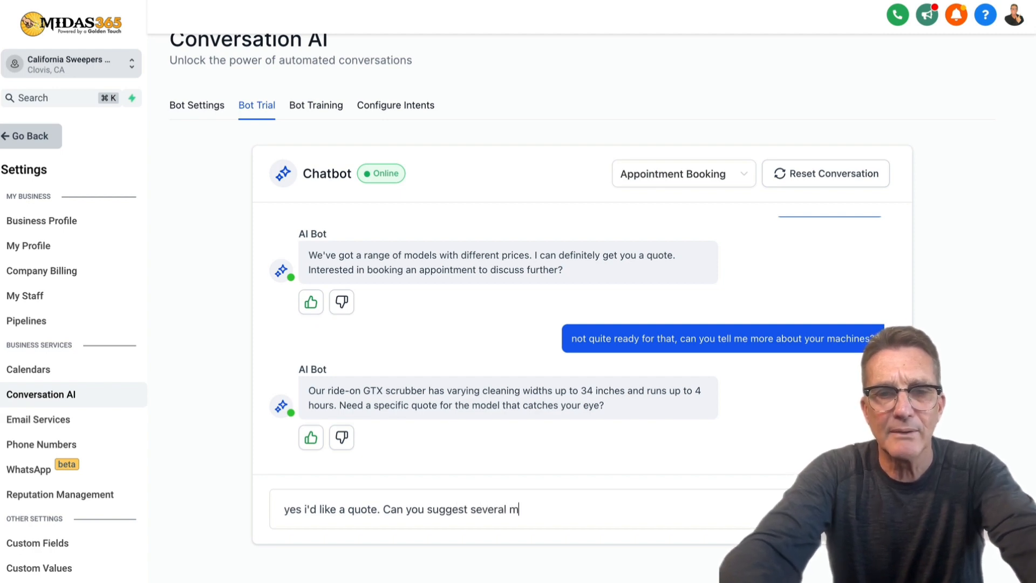
pyautogui.write('odels?')
pyautogui.press('Return')
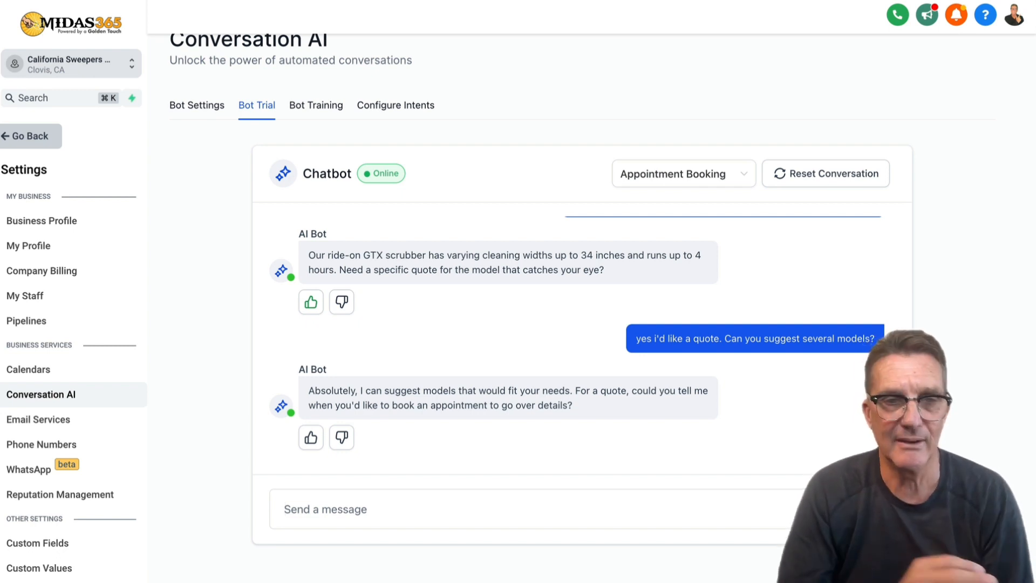
pyautogui.click(316, 444)
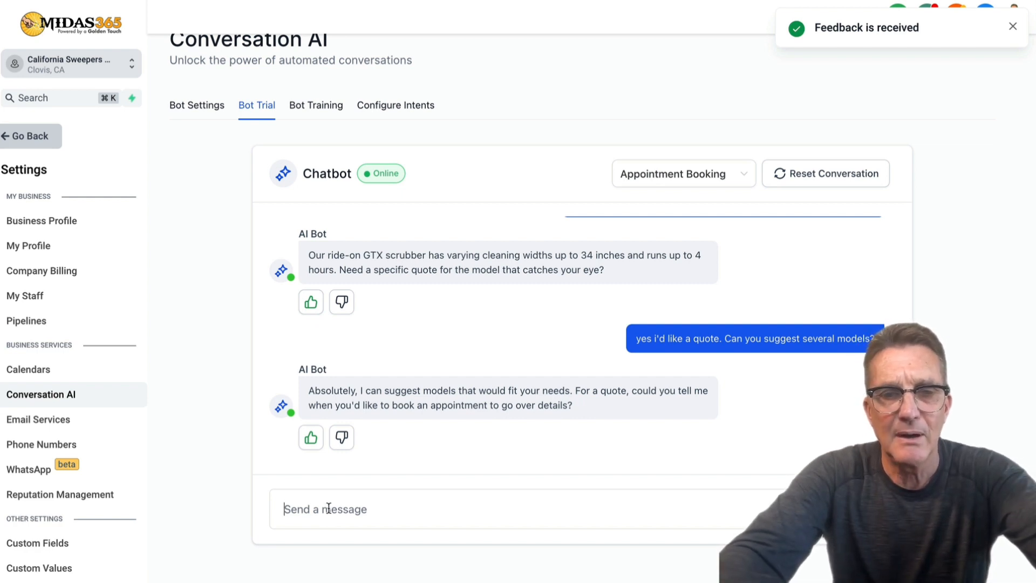
# Tell the bot 'I'm open next wednesday at 9am' and begin typing a '9am' reply.
pyautogui.write("I'm ")
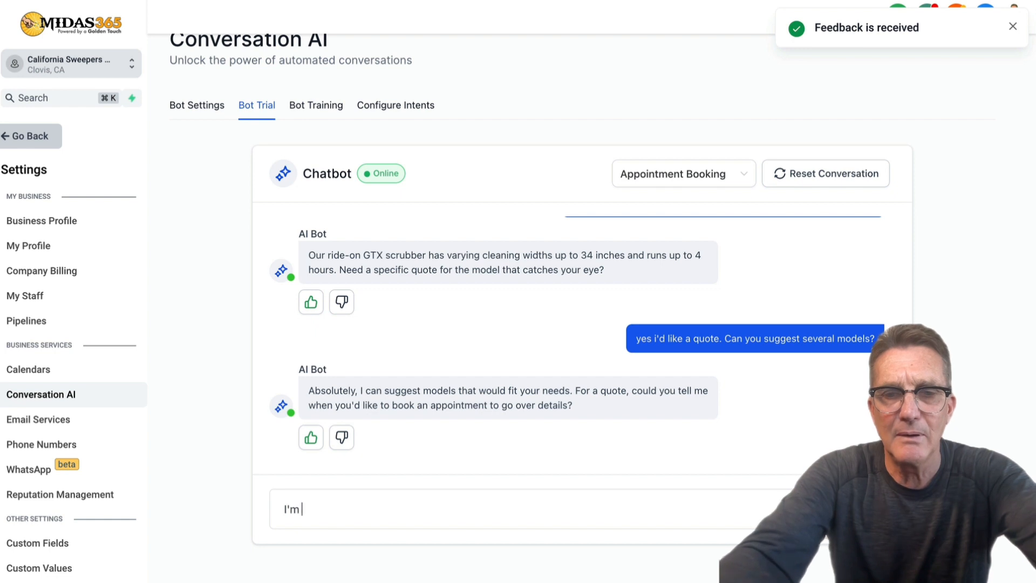
pyautogui.write('open next')
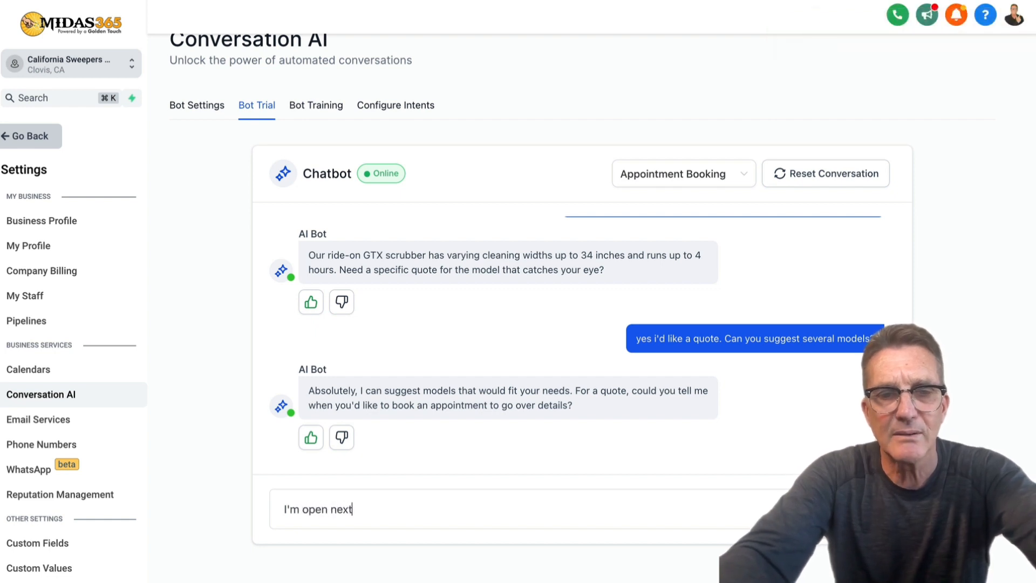
pyautogui.write(' wedne')
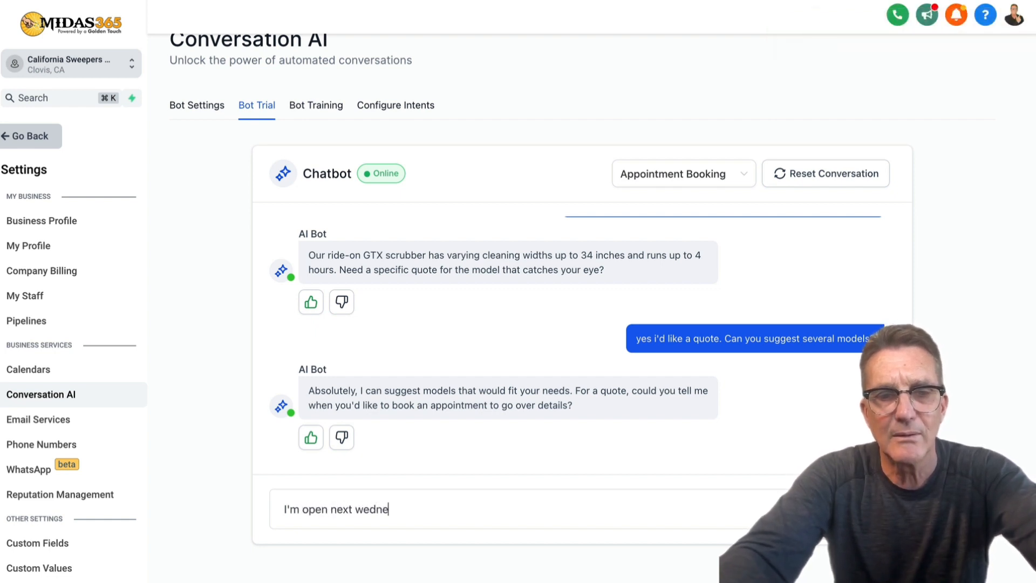
pyautogui.write('sday a')
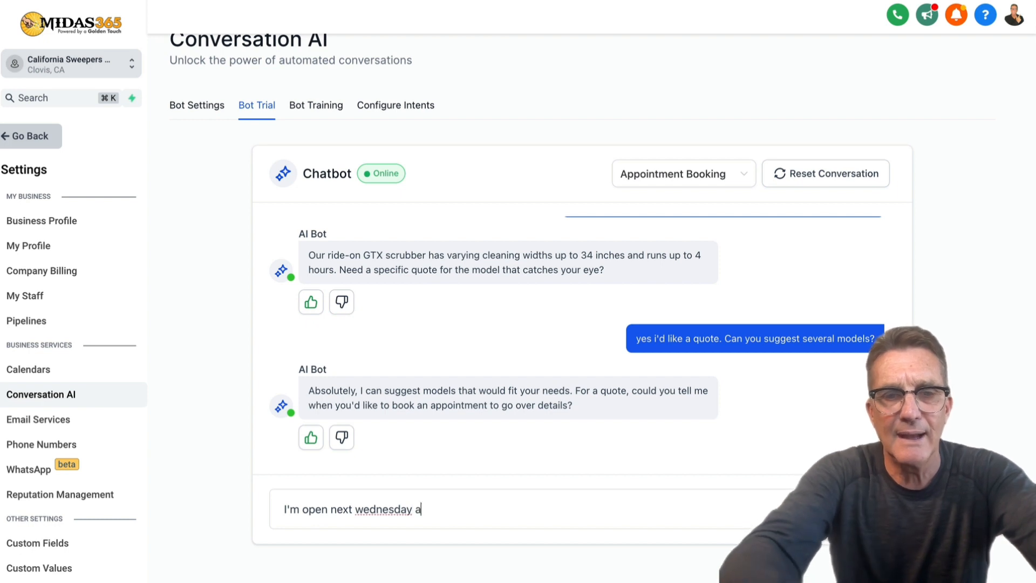
pyautogui.write('t 9am')
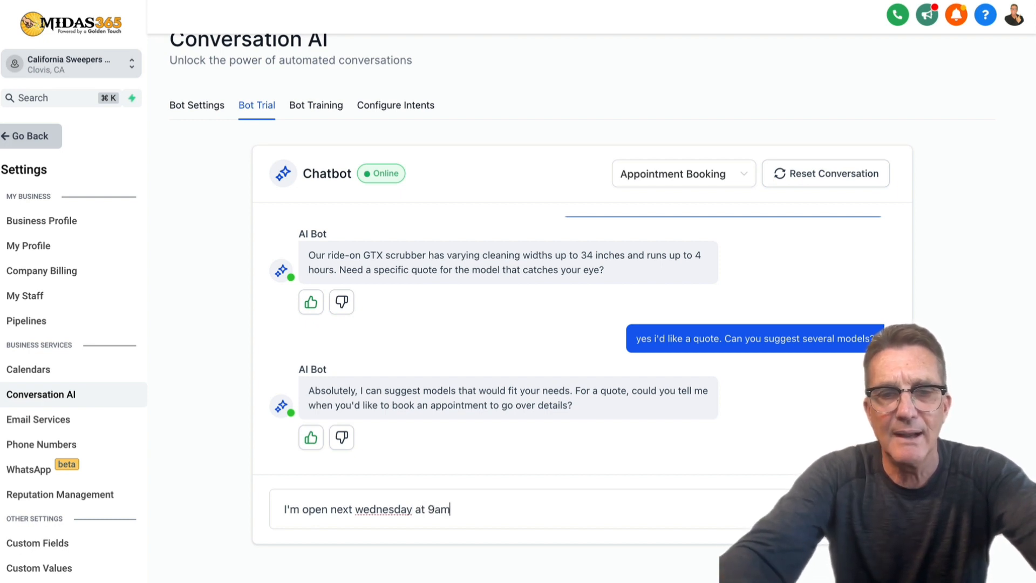
pyautogui.press('Return')
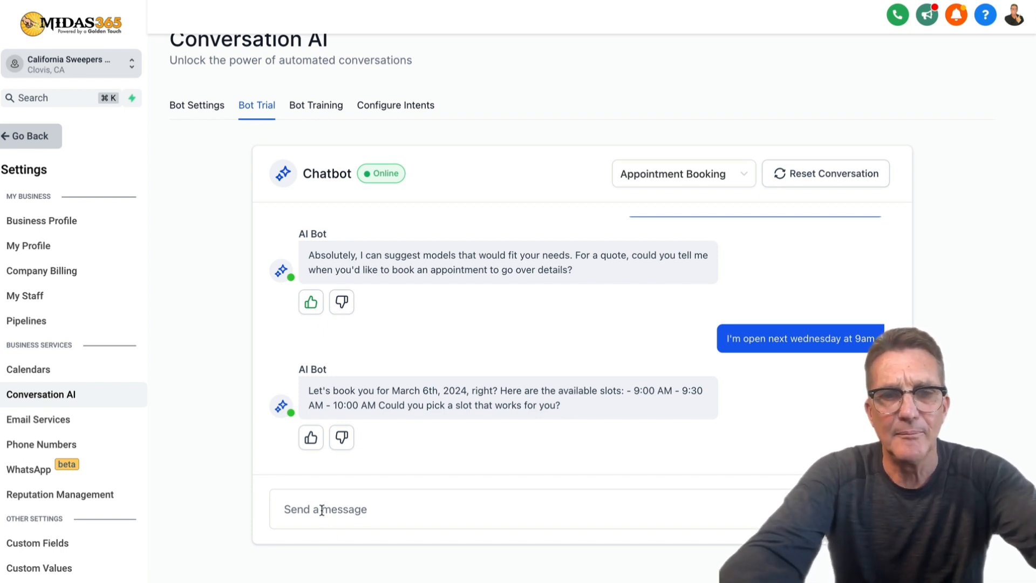
pyautogui.write('9am')
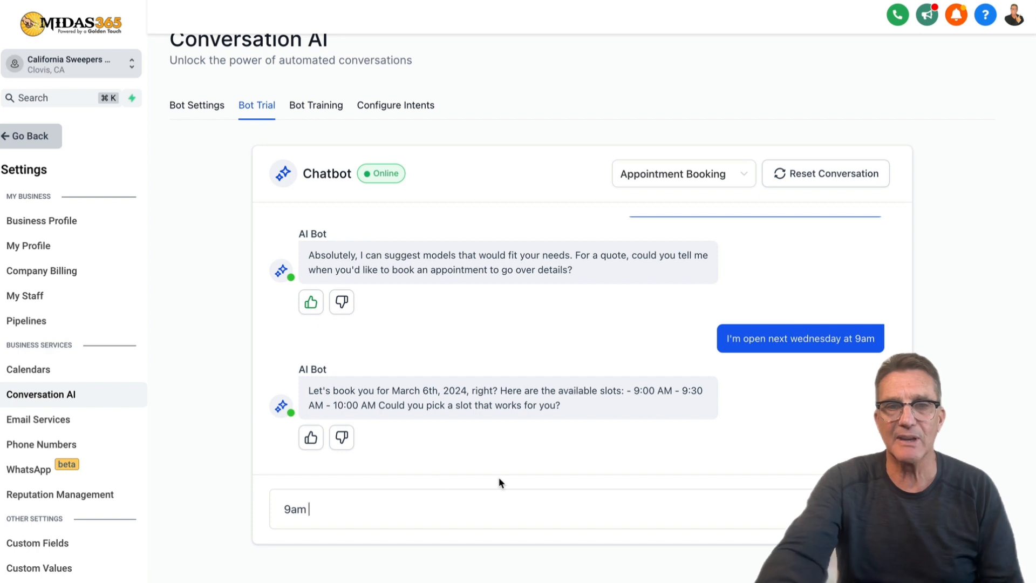
# Send '9am works' to book the Mar 6th 9:00 am slot.
pyautogui.write('works')
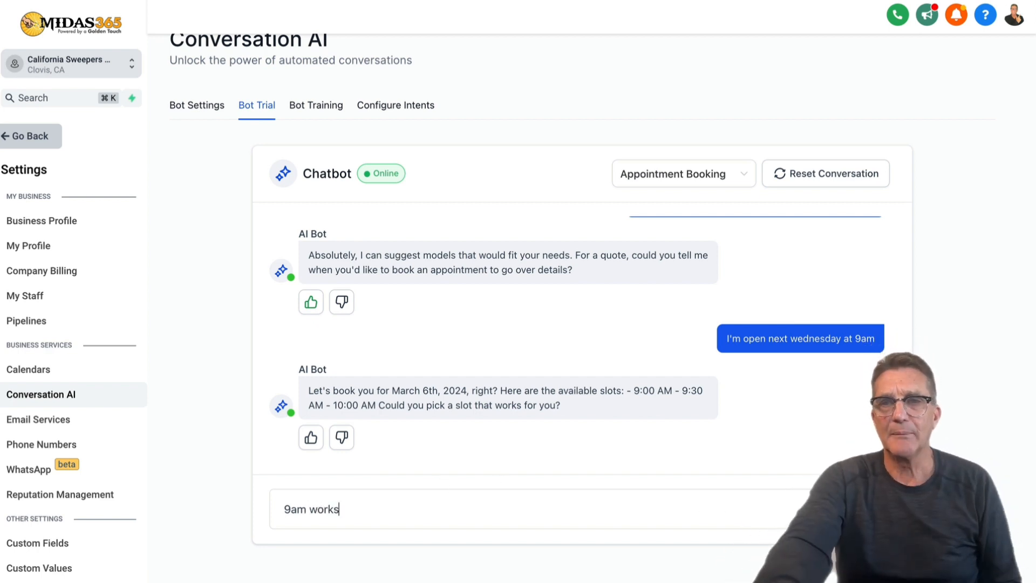
pyautogui.press('Return')
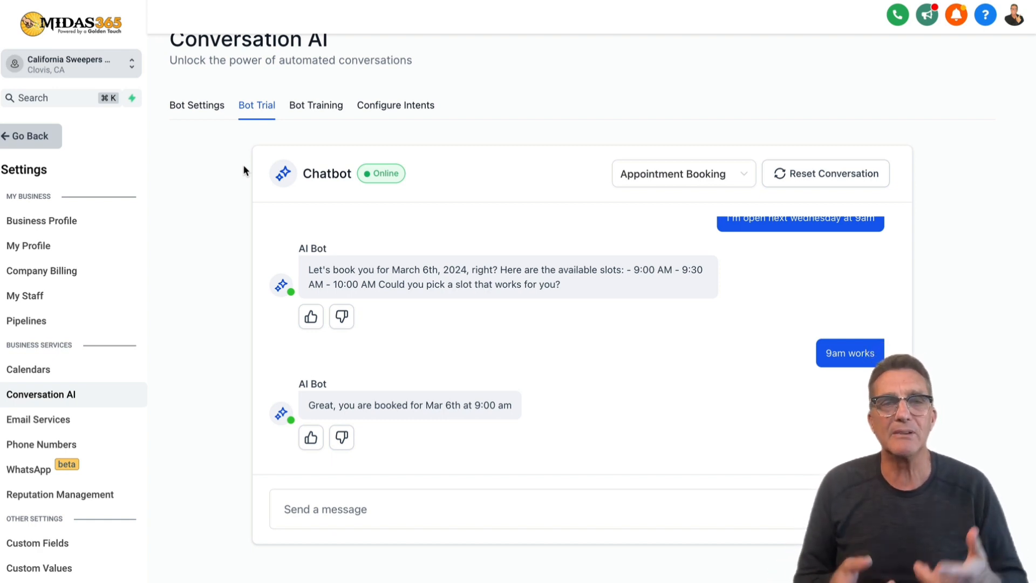
pyautogui.click(324, 505)
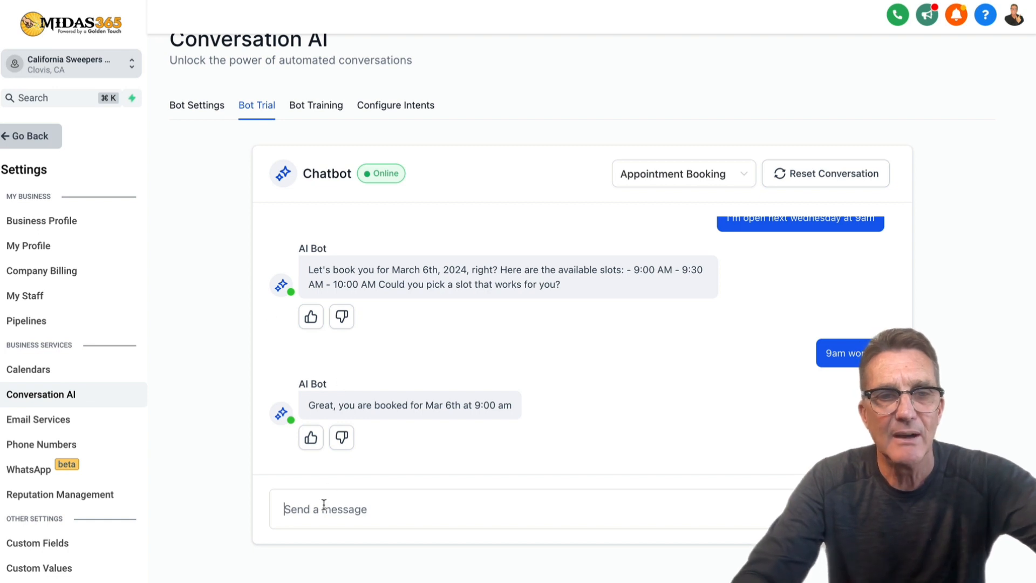
# Ask where the business is located, request directions, and send a sample starting address.
pyautogui.write('w')
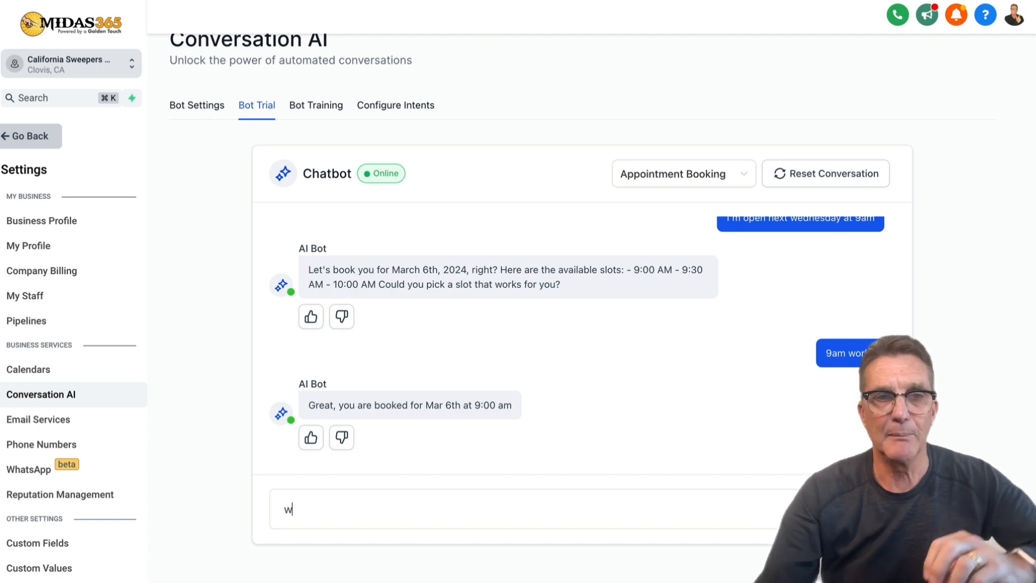
pyautogui.write('here ')
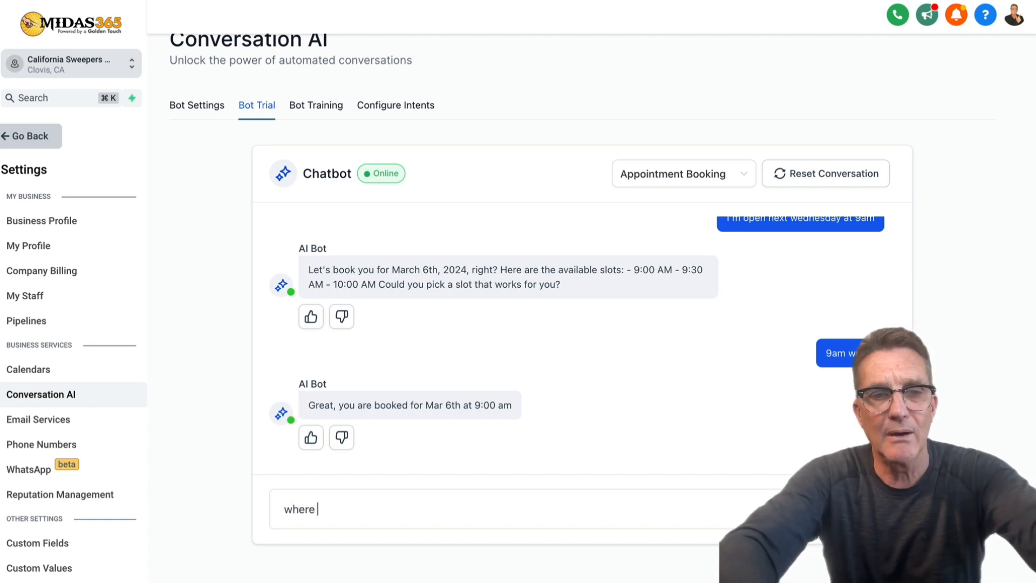
pyautogui.write('are you loc')
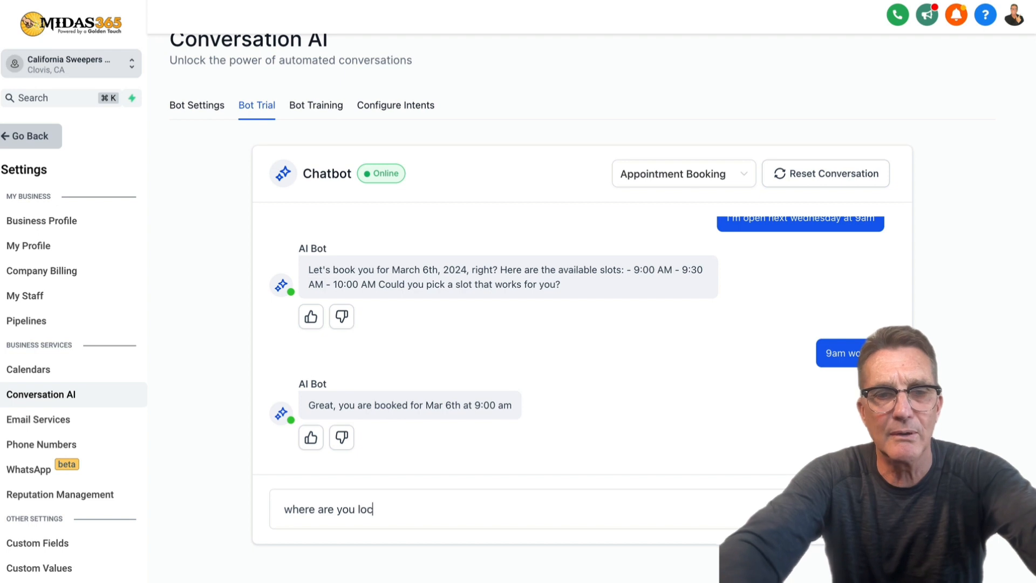
pyautogui.write('ted')
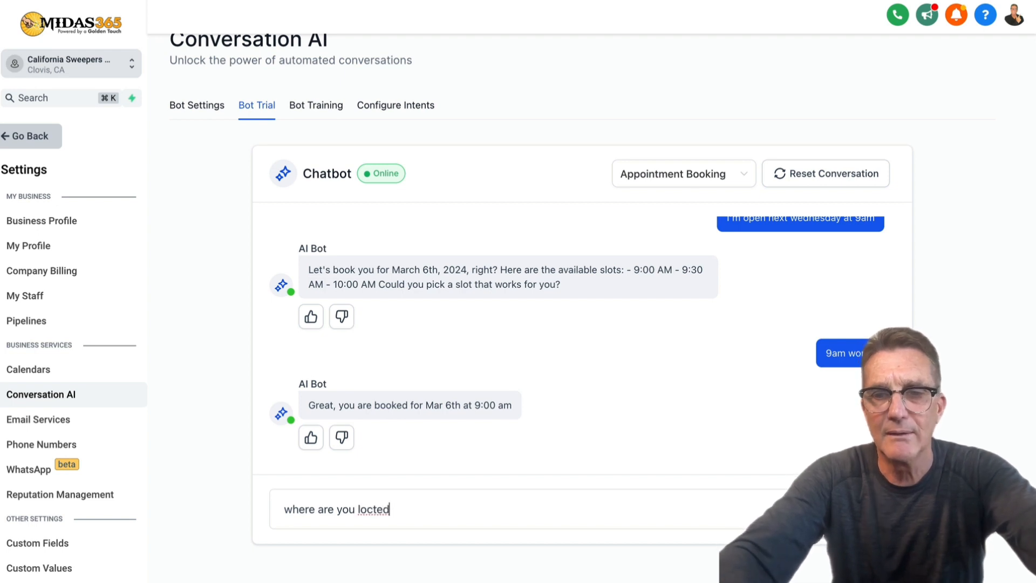
pyautogui.press('Return')
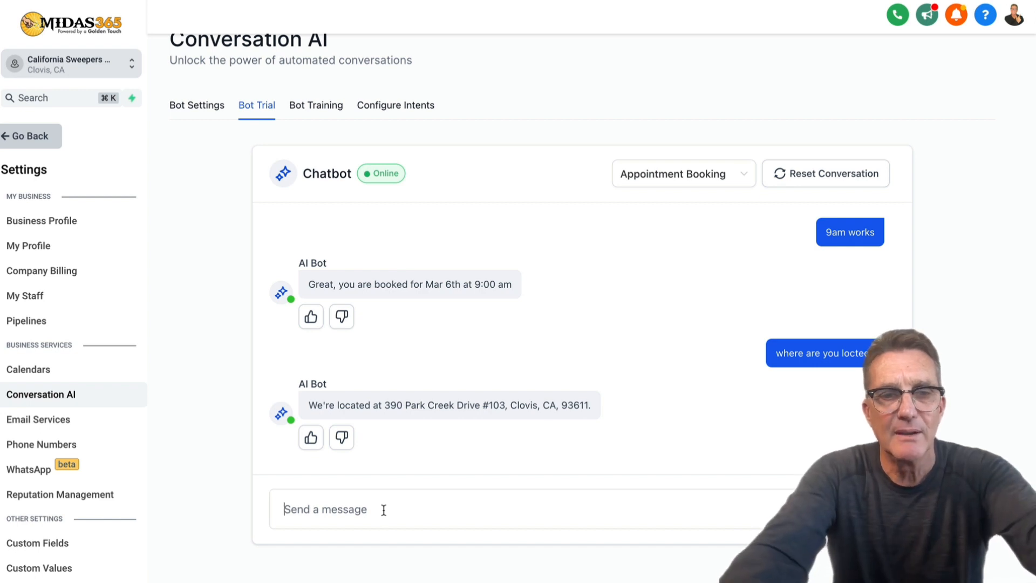
pyautogui.write('can you ')
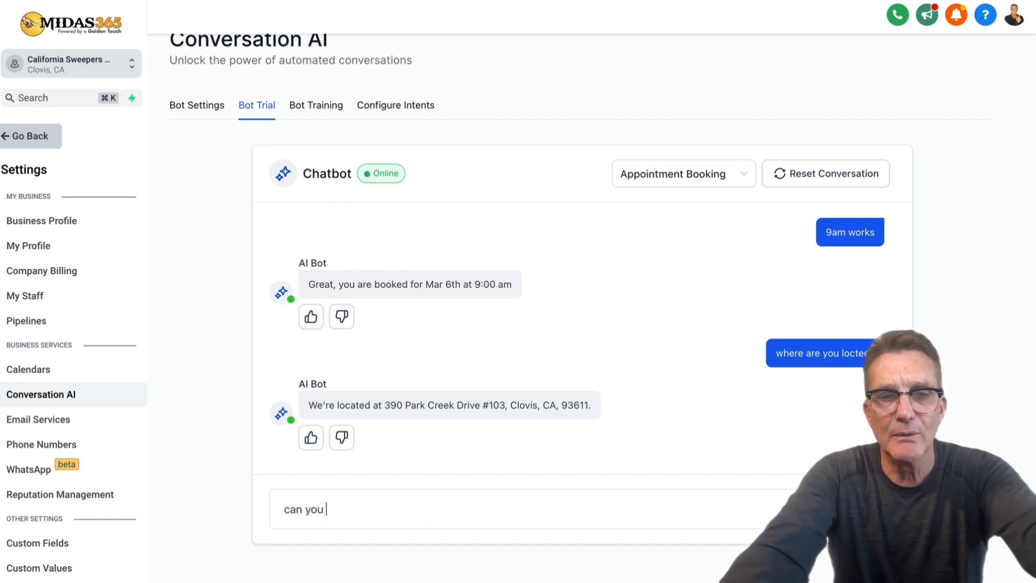
pyautogui.write('provide me')
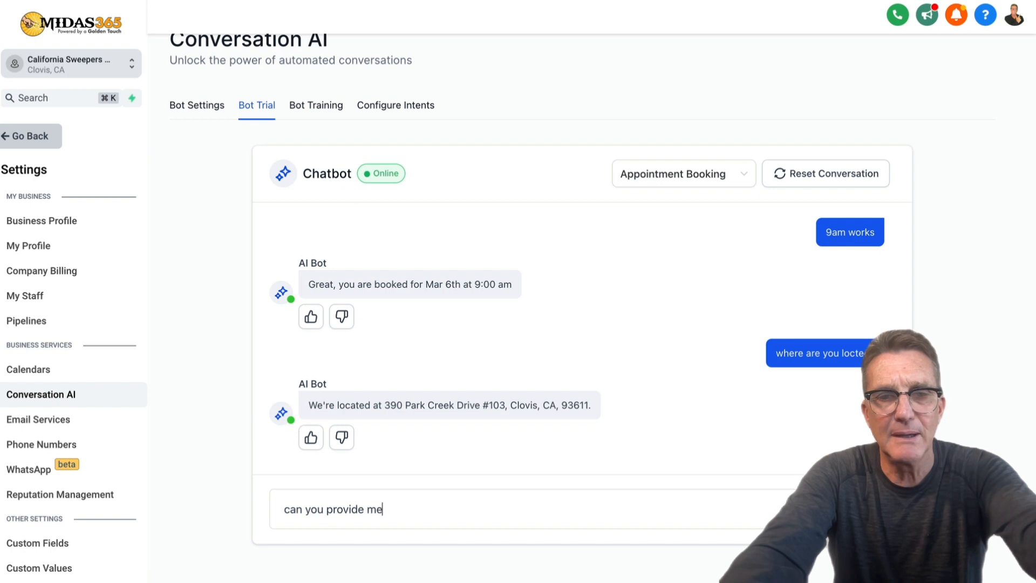
pyautogui.write(' with dire')
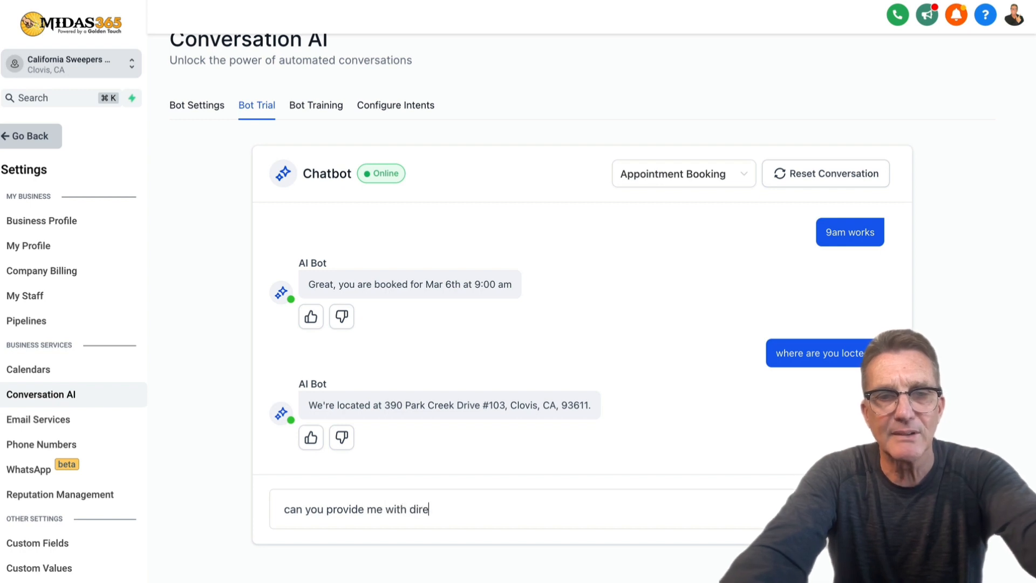
pyautogui.write('ctions?')
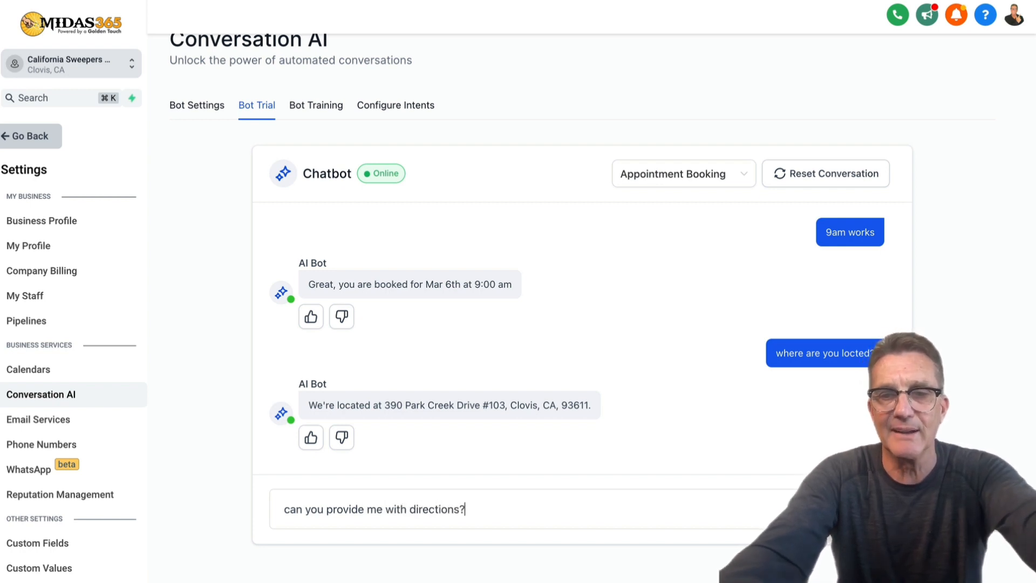
pyautogui.press('Return')
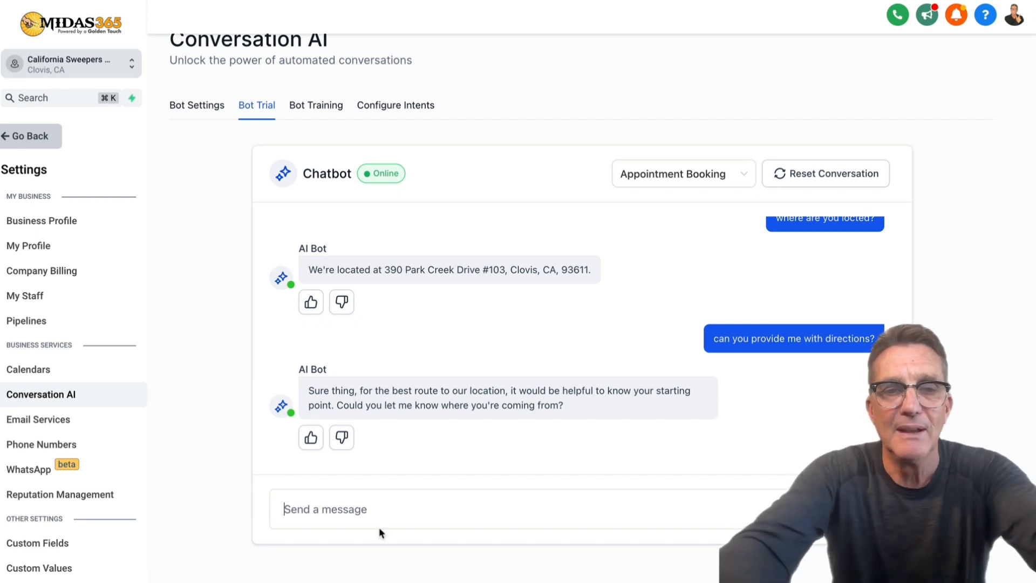
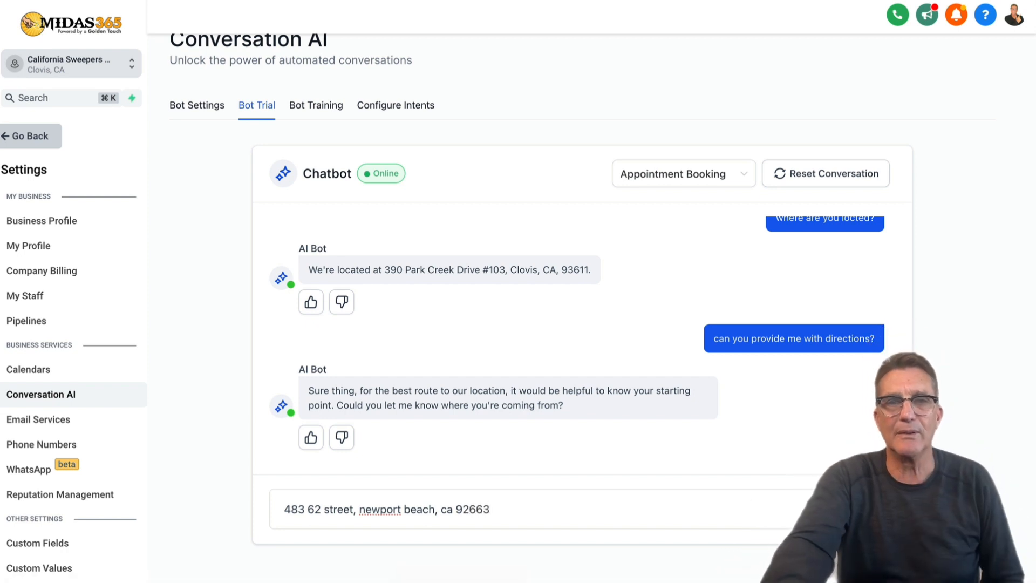
pyautogui.press('Return')
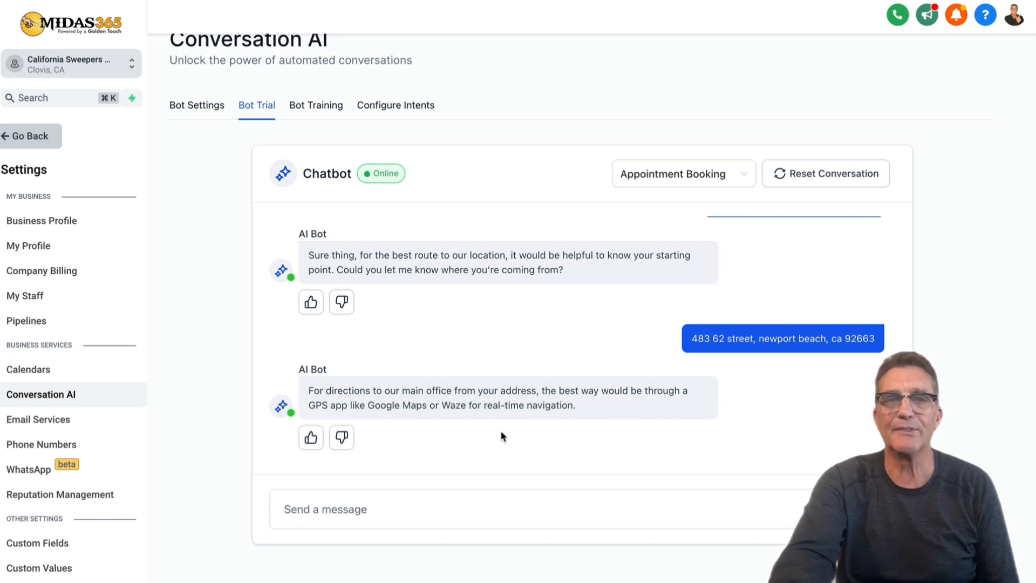
# Thumbs-up the 'Sure thing' starting-point reply and the Google Maps/Waze directions reply.
pyautogui.click(311, 301)
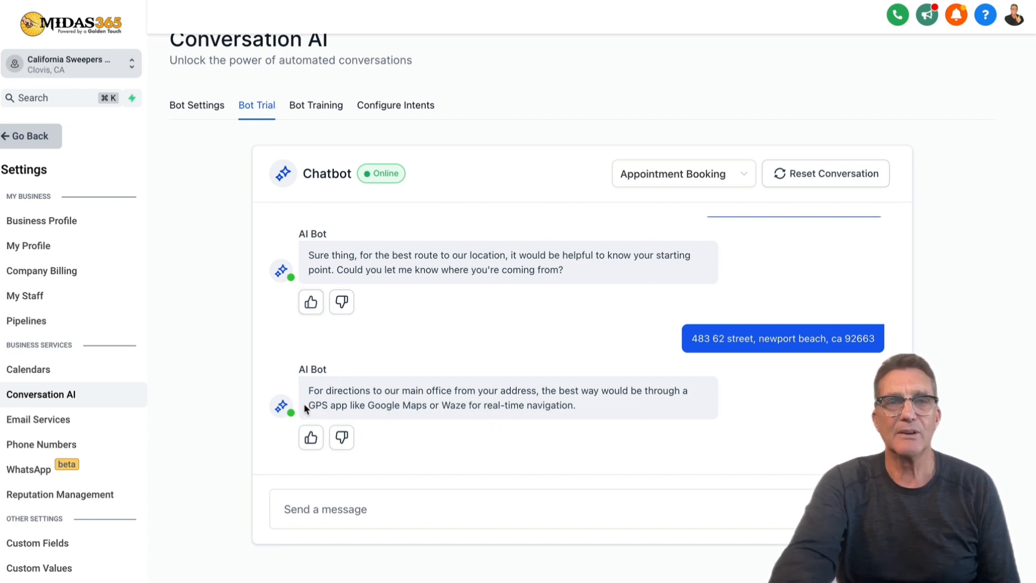
pyautogui.click(311, 438)
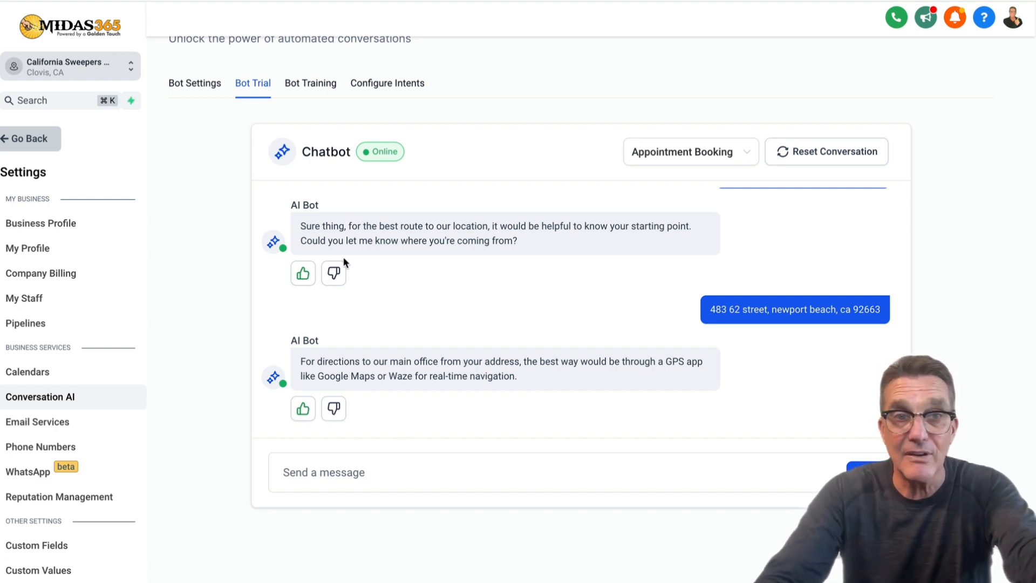
pyautogui.scroll(3, 315, 257)
pyautogui.scroll(3, 315, 257)
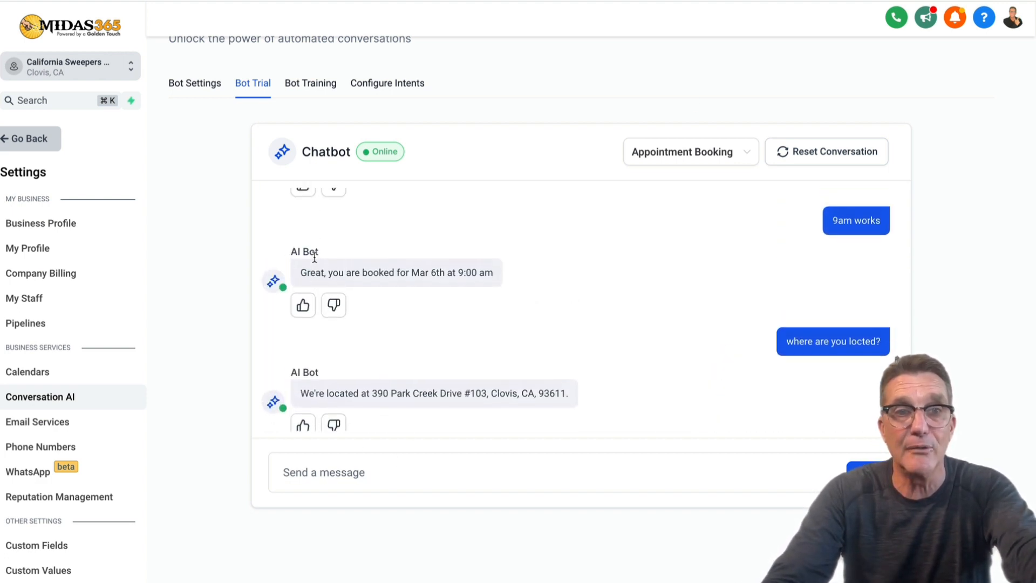
pyautogui.scroll(-6, 316, 259)
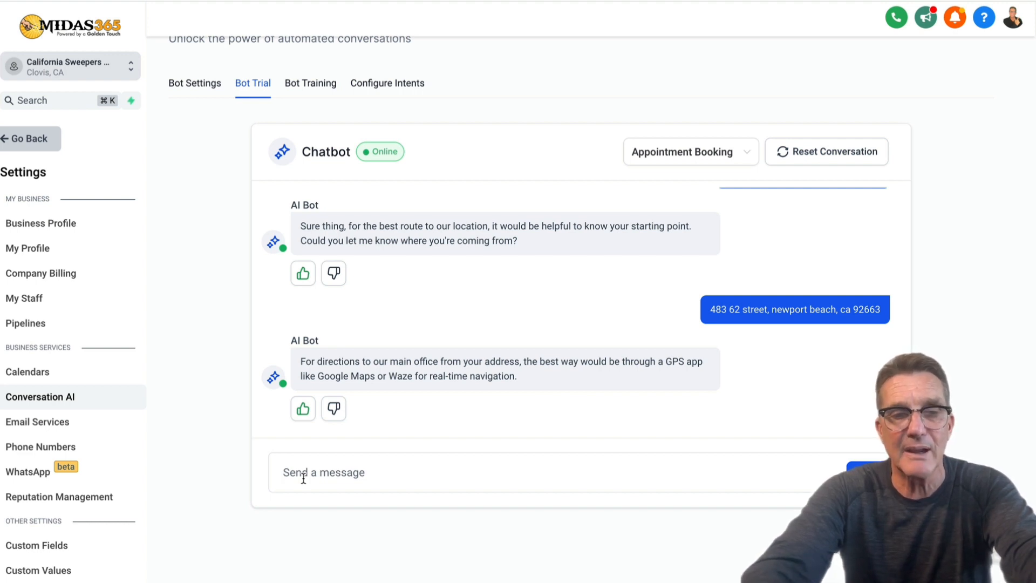
# Ask 'what are your operating hours?', rate the 8am–5pm weekday answer helpful, and start typing 'who'.
pyautogui.write('what are your ')
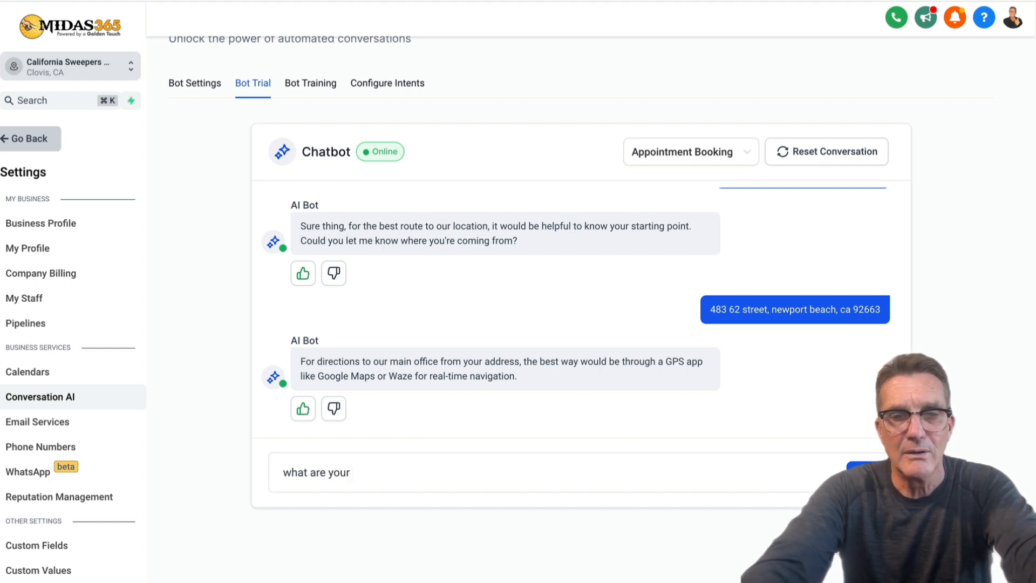
pyautogui.write('operati')
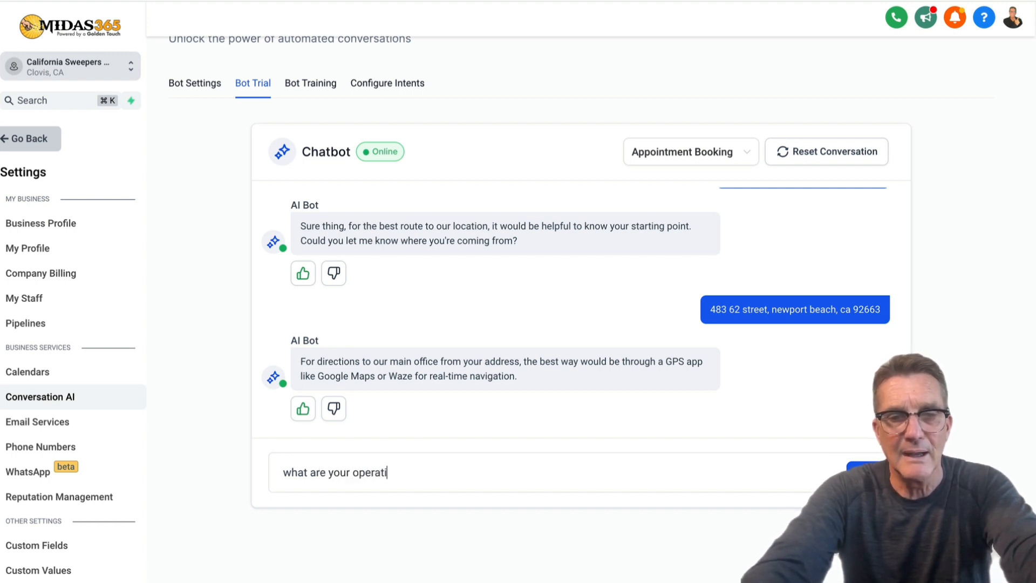
pyautogui.write('ng hour')
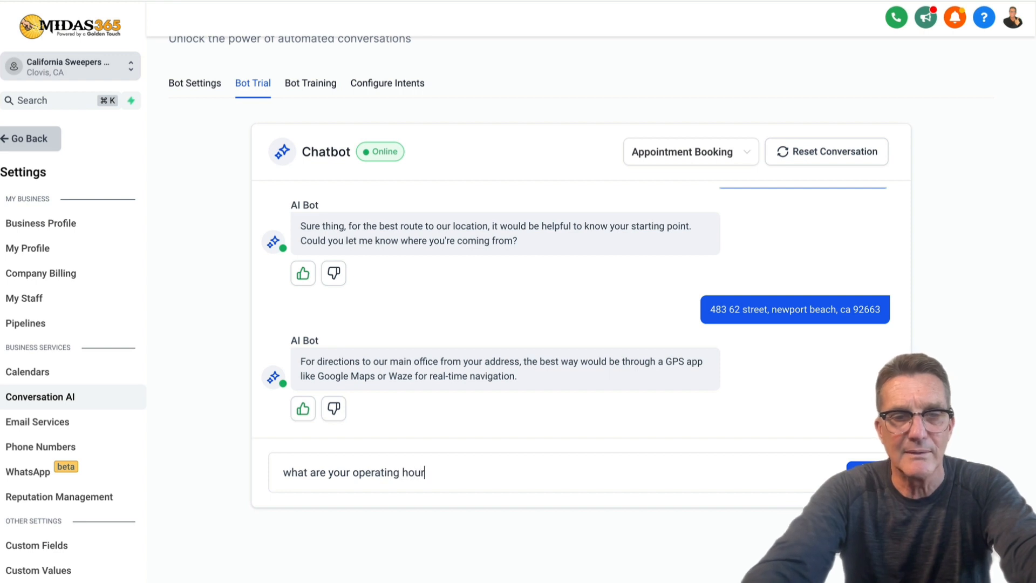
pyautogui.write('s?')
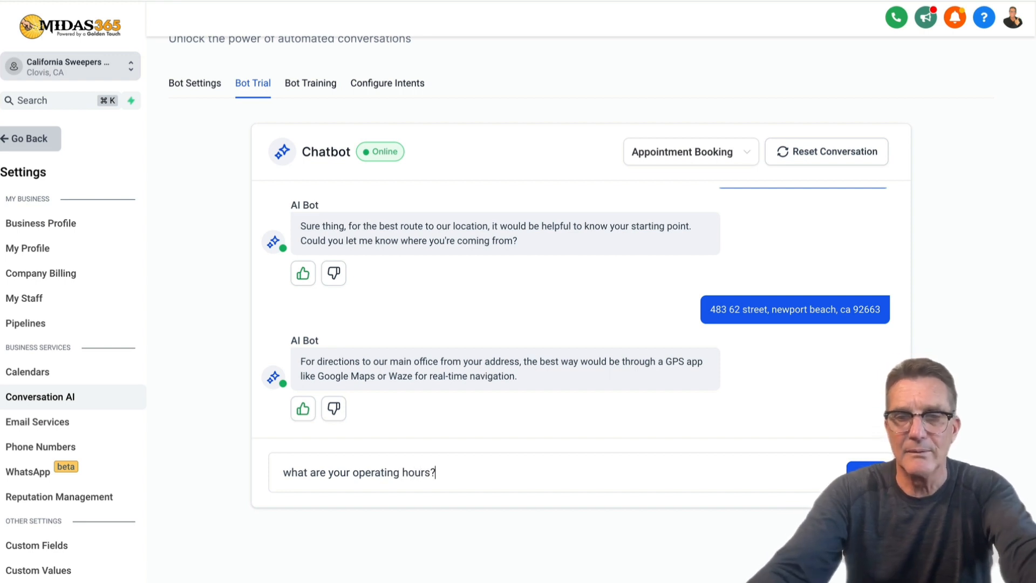
pyautogui.press('Return')
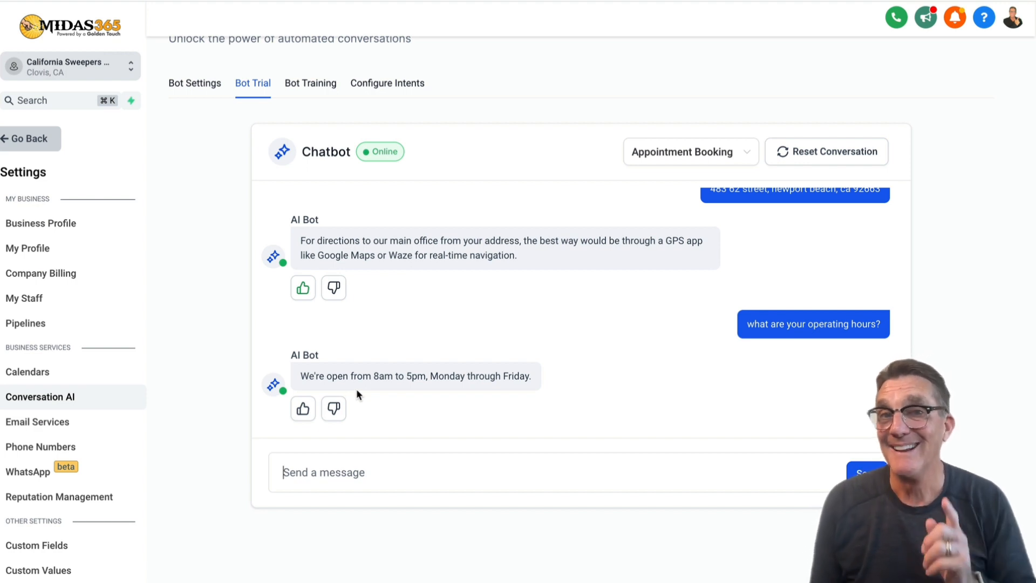
pyautogui.click(303, 409)
pyautogui.write('who')
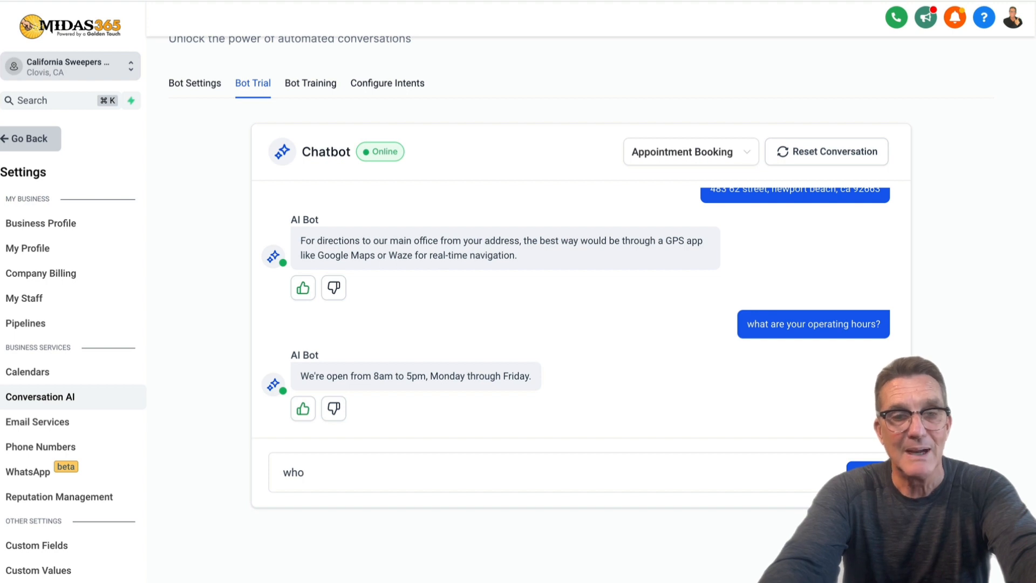
# Ask the trial bot 'who is the business owner?' and get its unsure reply.
pyautogui.write('is the b')
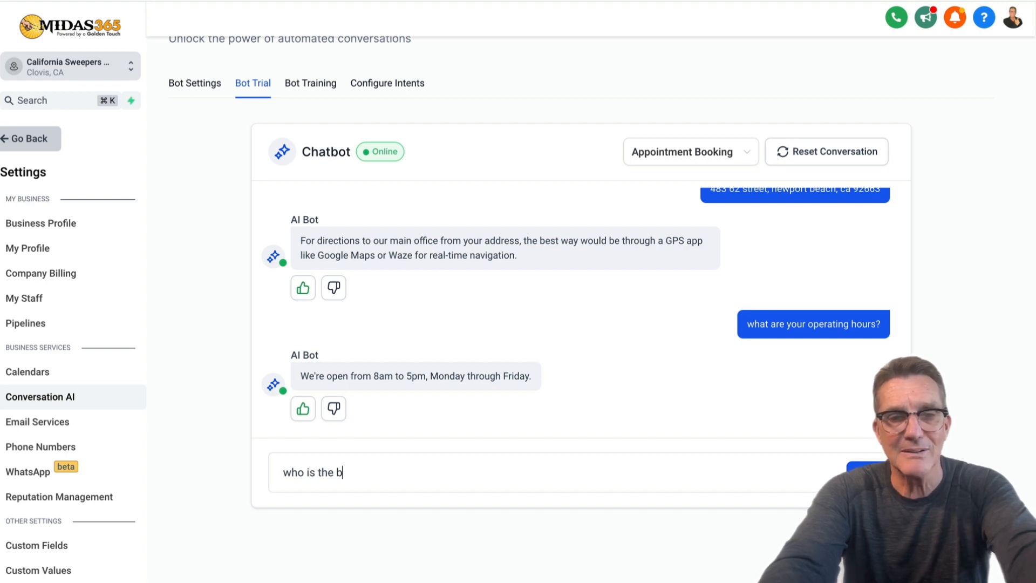
pyautogui.write('usiness ow')
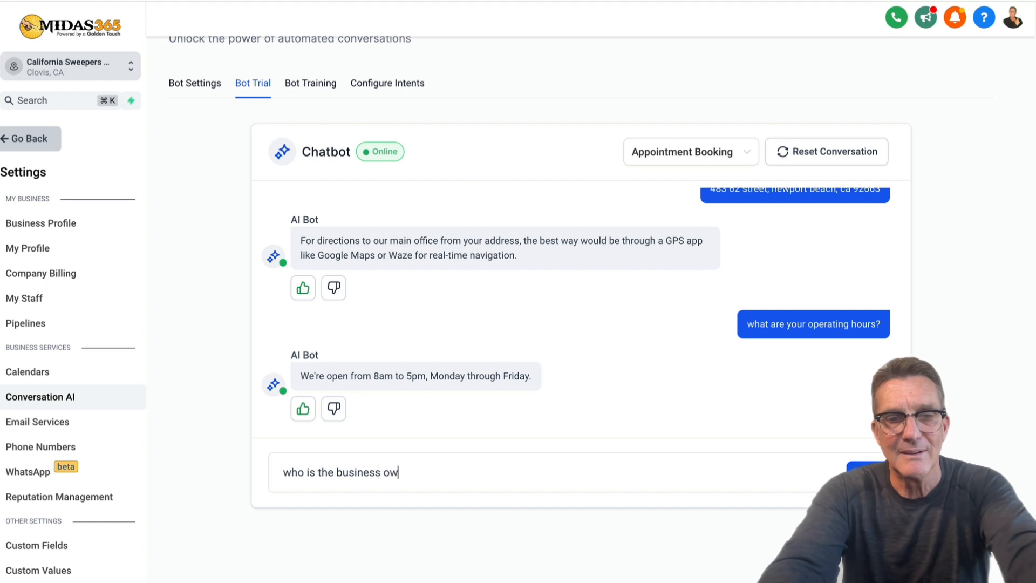
pyautogui.write('ner?')
pyautogui.press('Return')
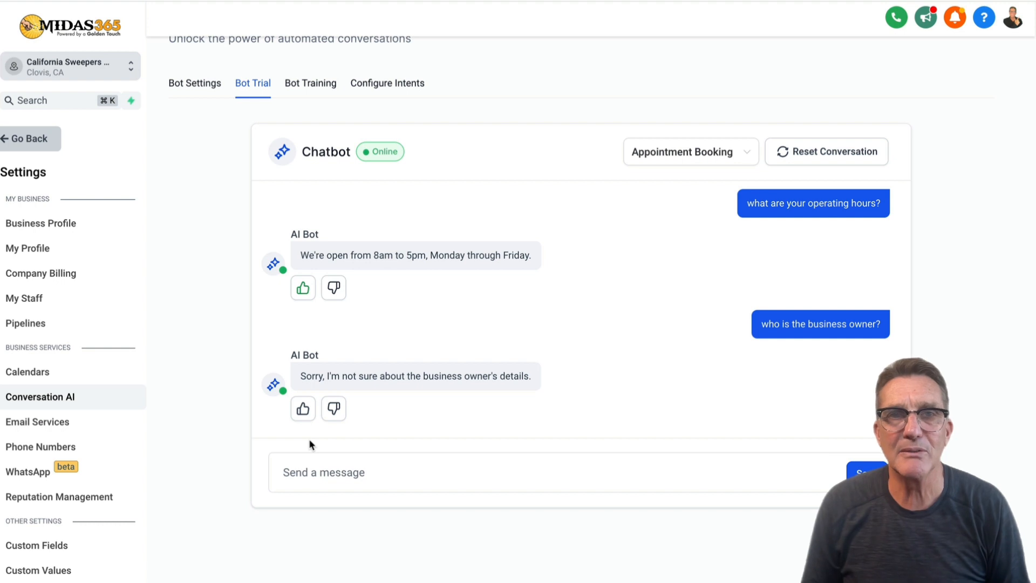
# Rate the 'not sure about the business owner's details' reply unhelpful, cancelling the Edit Response without changes.
pyautogui.click(335, 410)
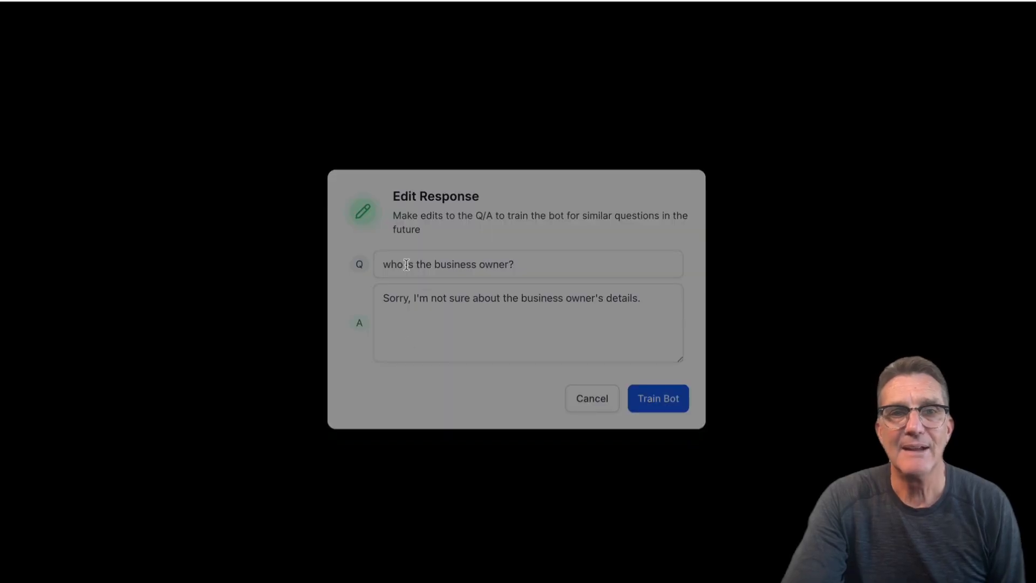
pyautogui.click(407, 265)
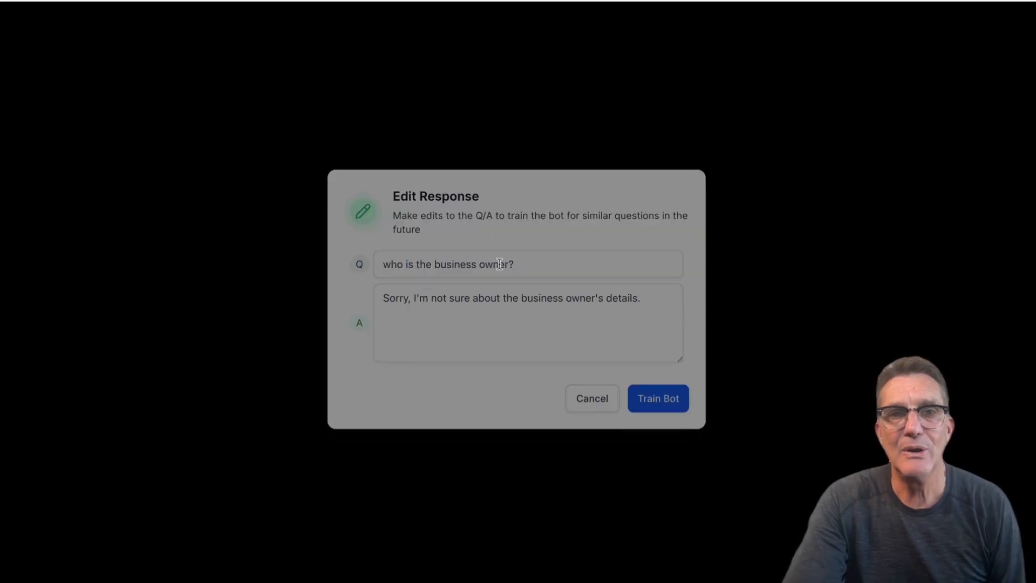
pyautogui.click(451, 302)
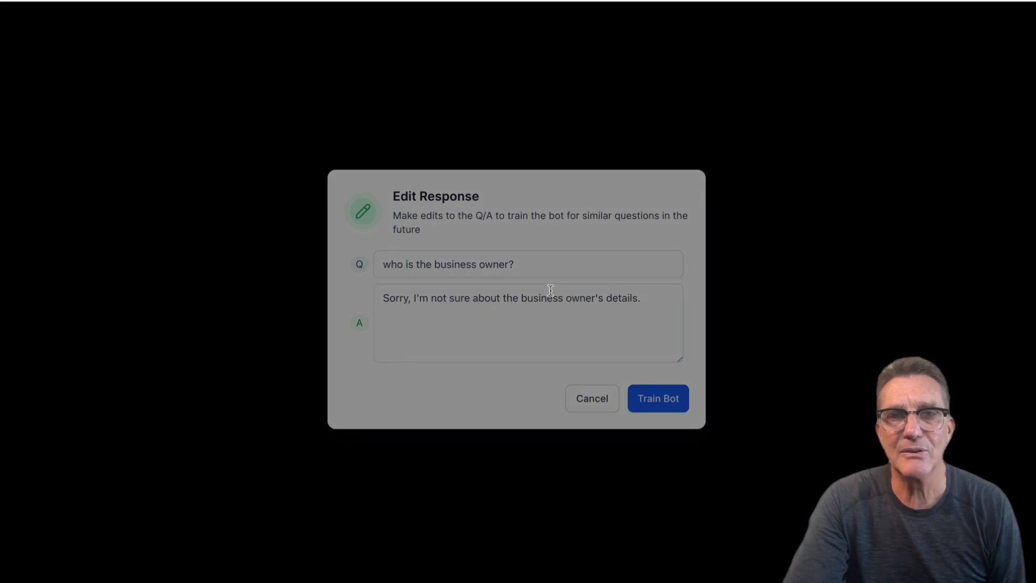
pyautogui.click(648, 300)
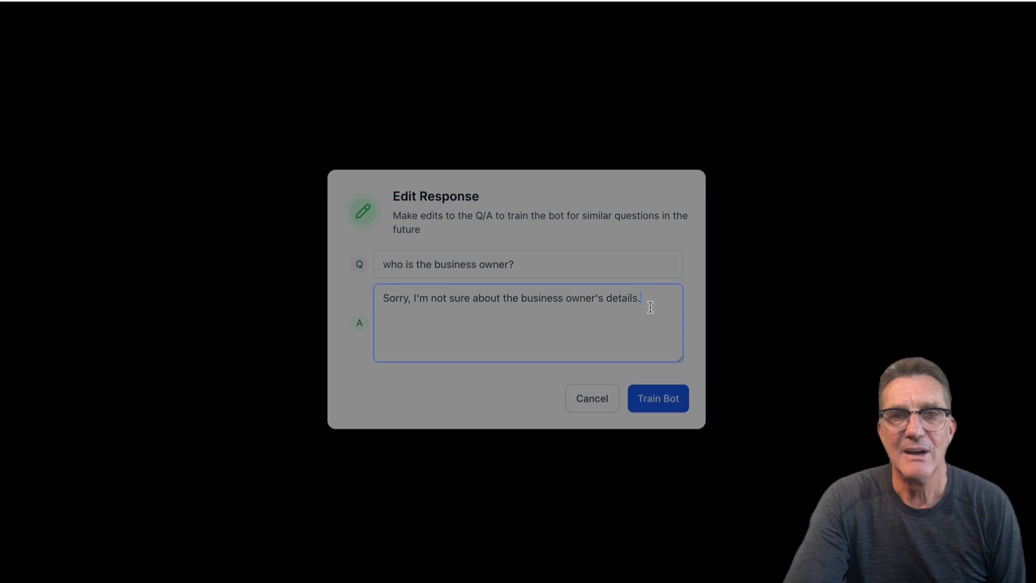
pyautogui.press('Left')
pyautogui.press('Left')
pyautogui.press('Left')
pyautogui.press('Left')
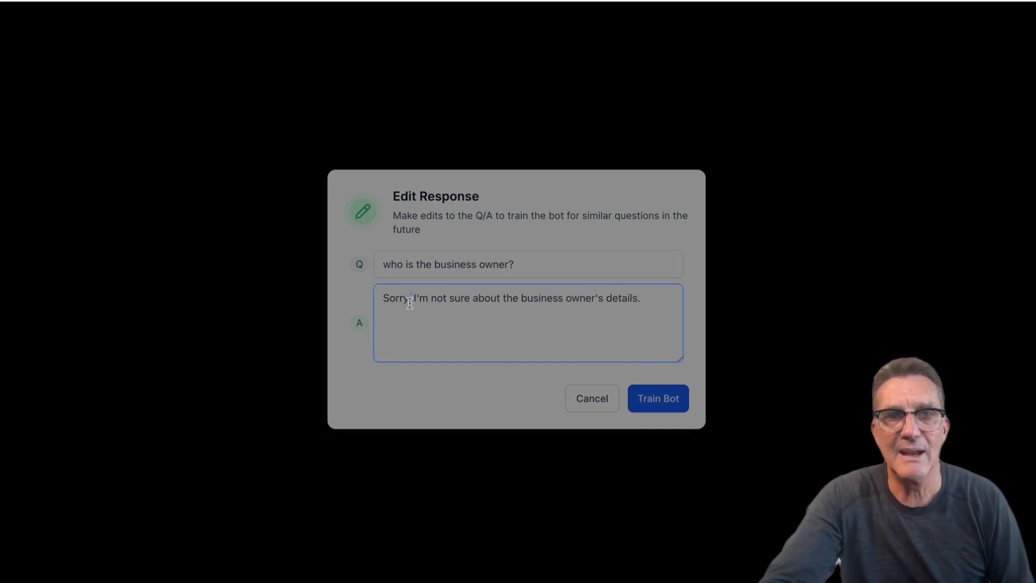
pyautogui.click(383, 301)
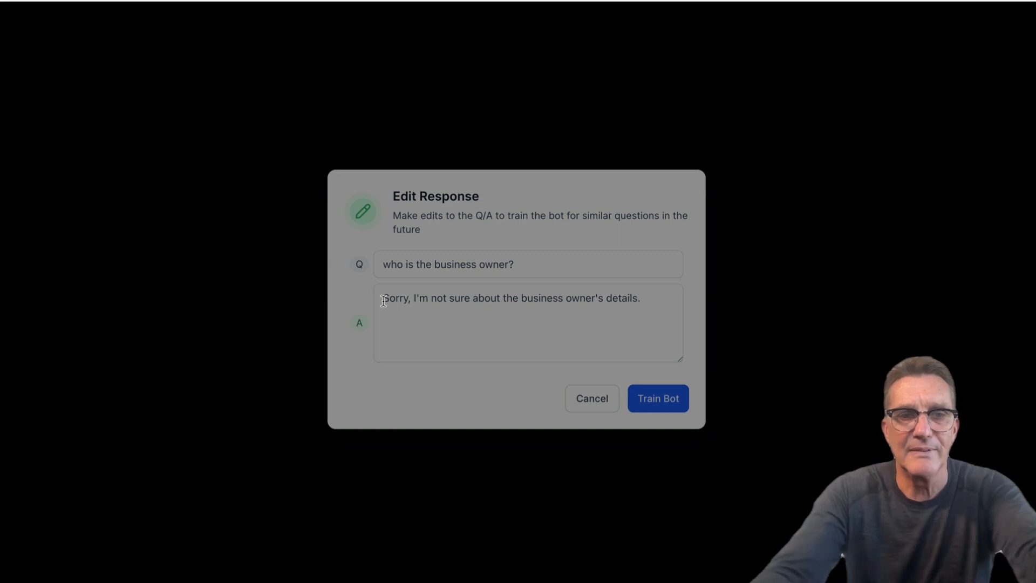
pyautogui.click(384, 301)
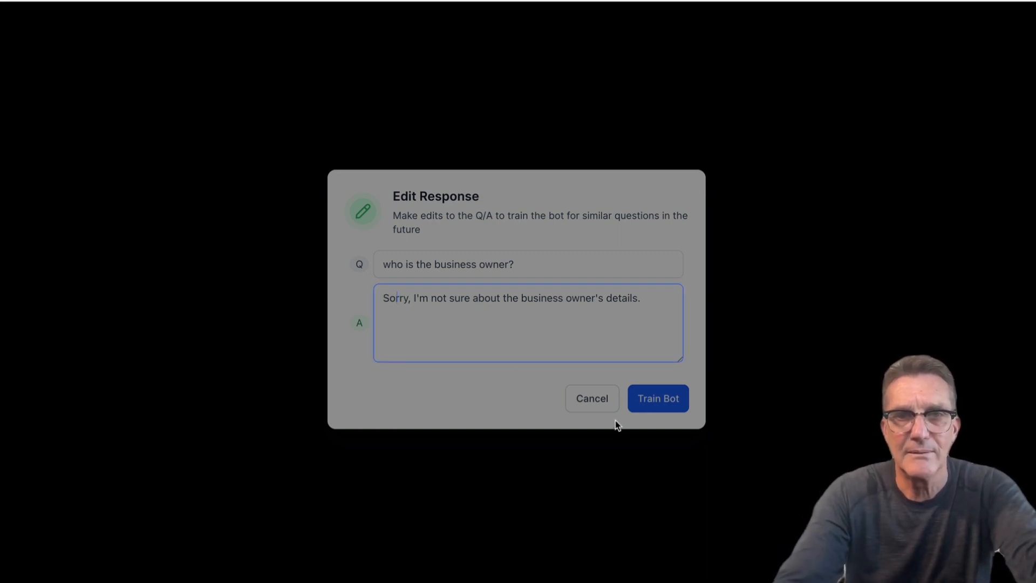
pyautogui.click(599, 406)
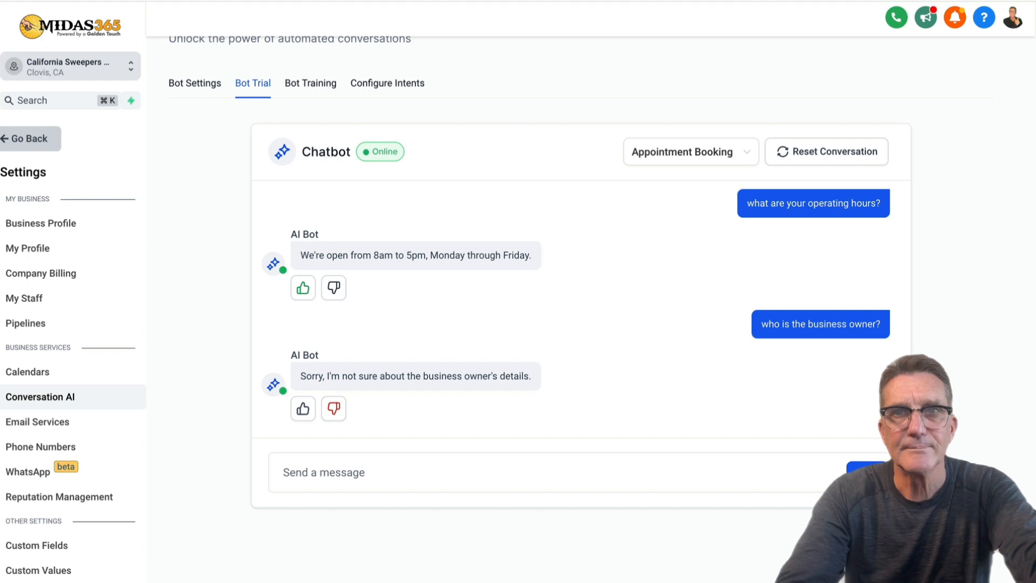
# Resend 'Who is the business owner?', rate the new reply unhelpful, and train the bot on it.
pyautogui.click(752, 0)
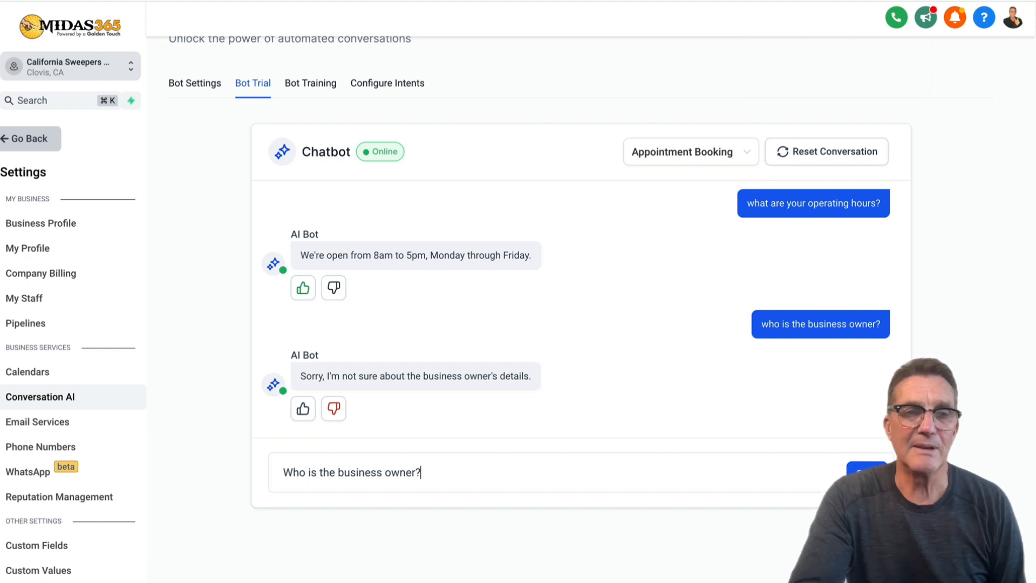
pyautogui.click(866, 471)
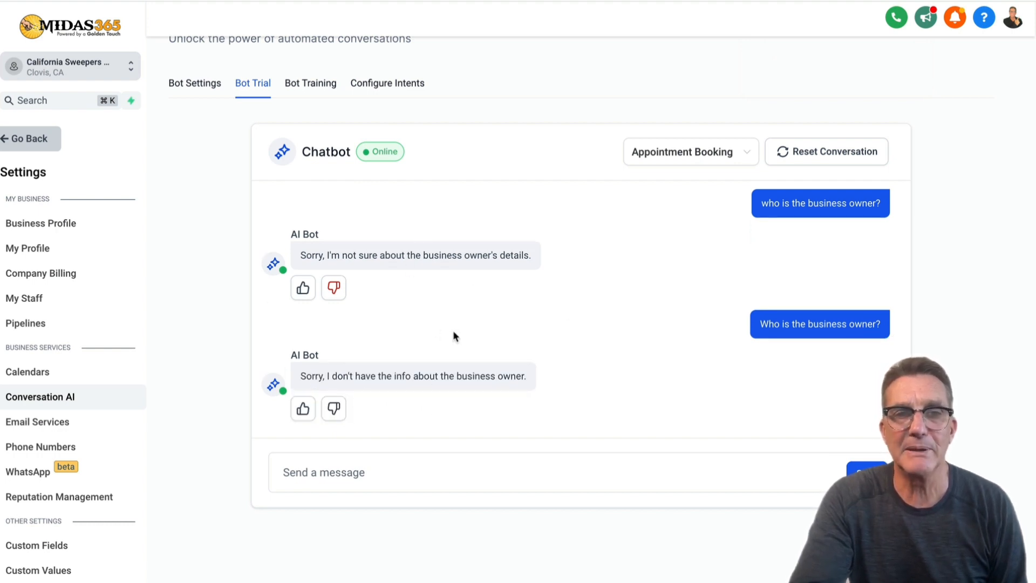
pyautogui.click(336, 411)
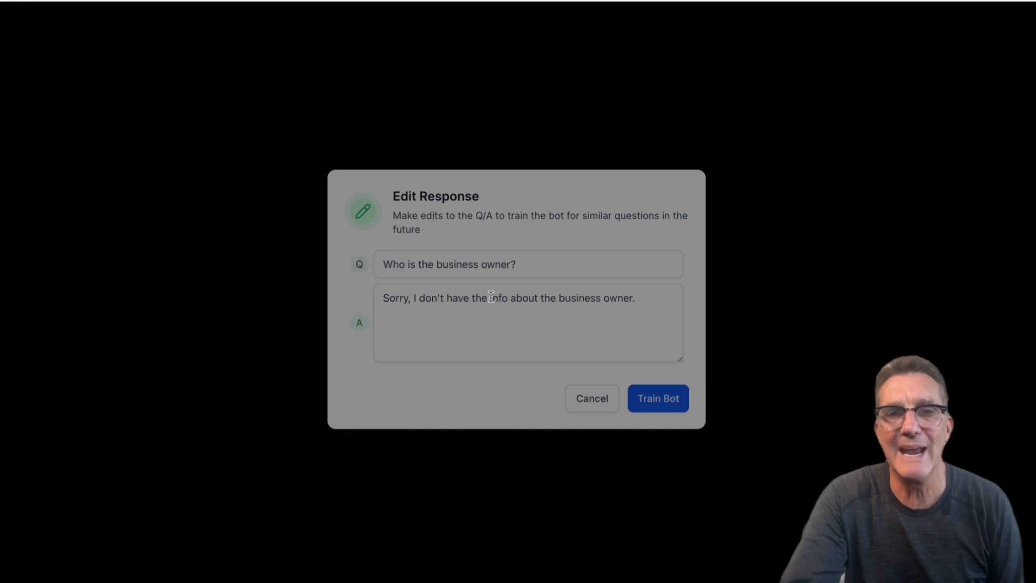
pyautogui.click(662, 398)
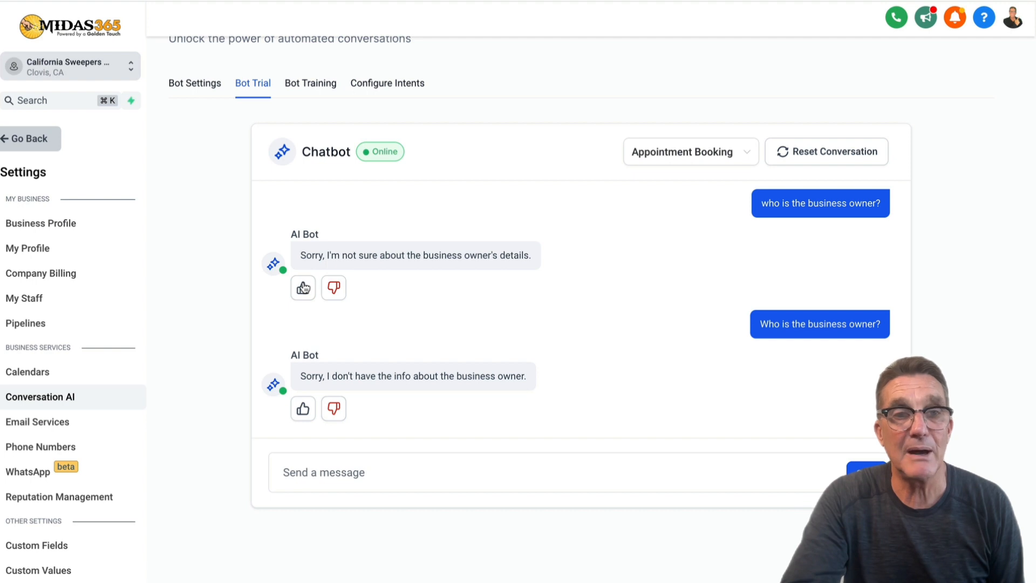
pyautogui.scroll(4, 304, 288)
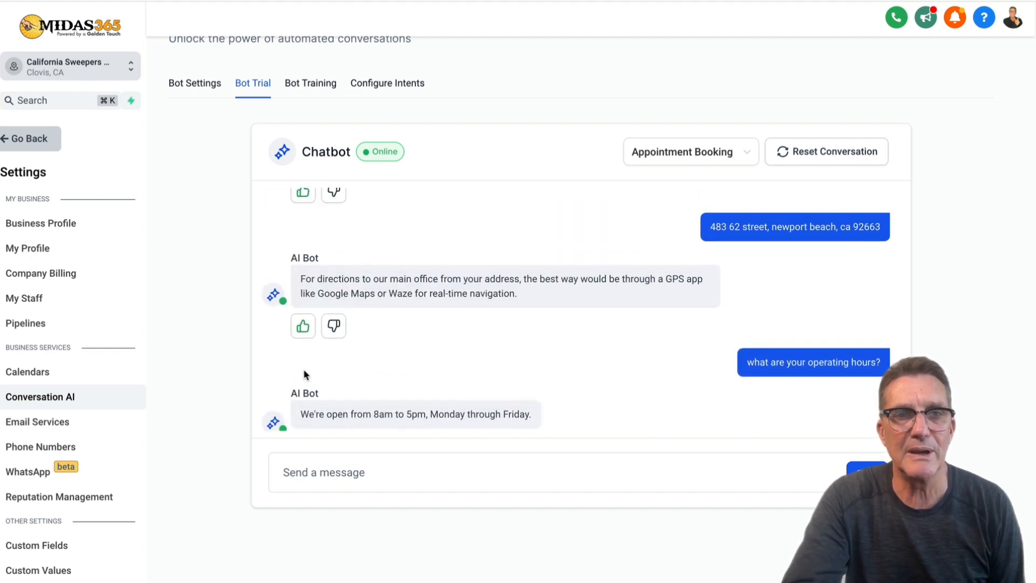
pyautogui.scroll(-4, 304, 367)
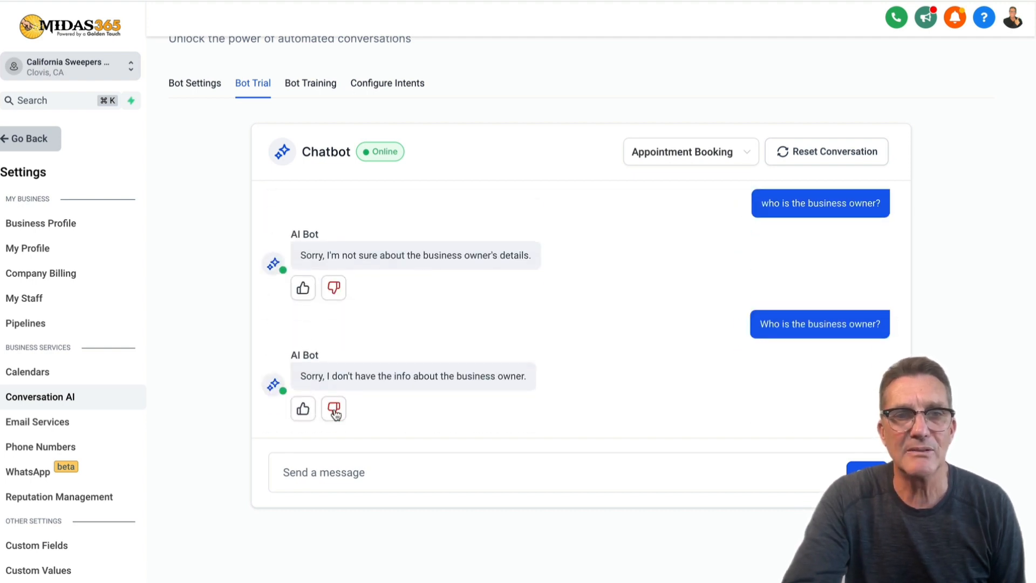